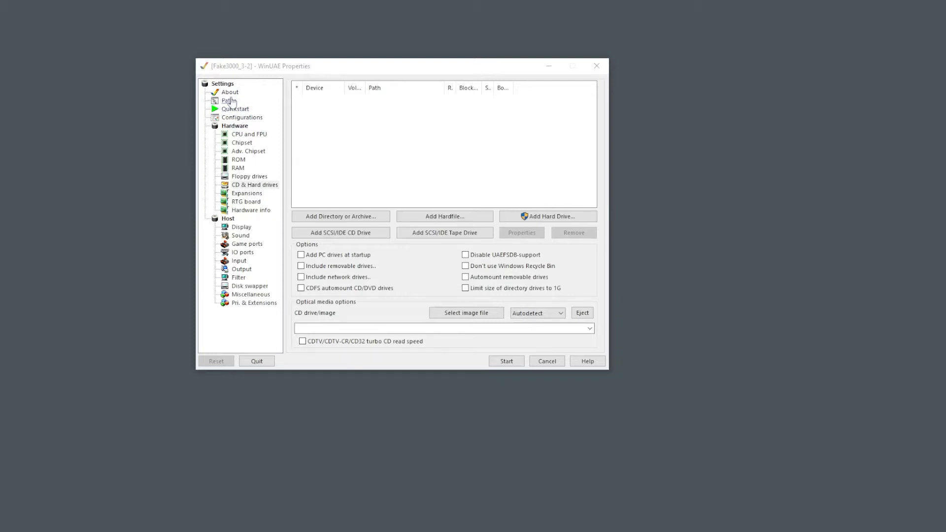
Set the System ROMs path to the WinUAE _ROMS folder, scan it for ROMs and dismiss the scan report.
{"action": "left_click", "coordinate": [230, 101]}
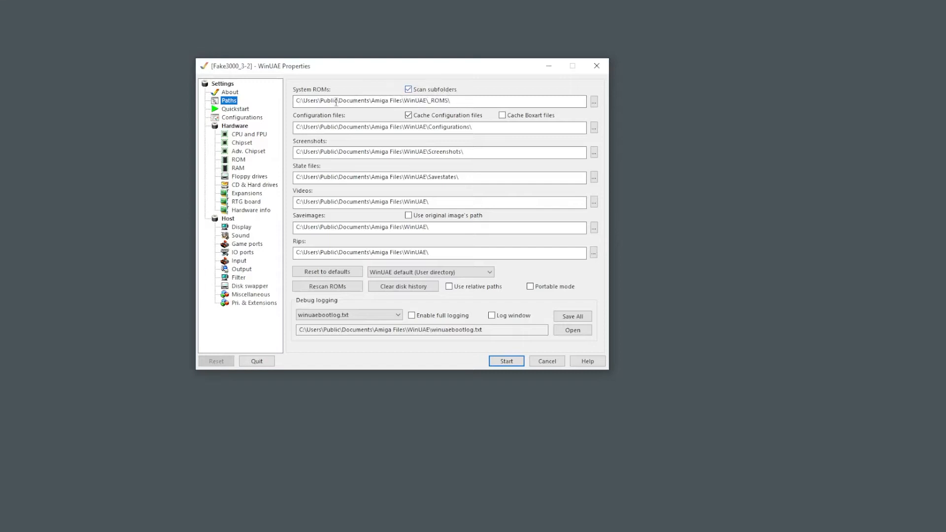
{"action": "left_click_drag", "start_coordinate": [476, 105], "coordinate": [295, 102]}
{"action": "left_click", "coordinate": [594, 102]}
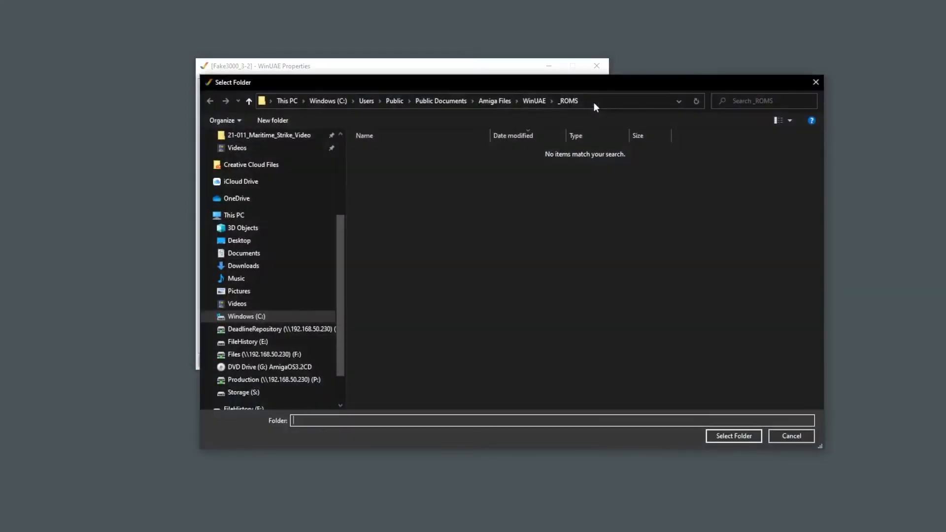
{"action": "left_click", "coordinate": [726, 437]}
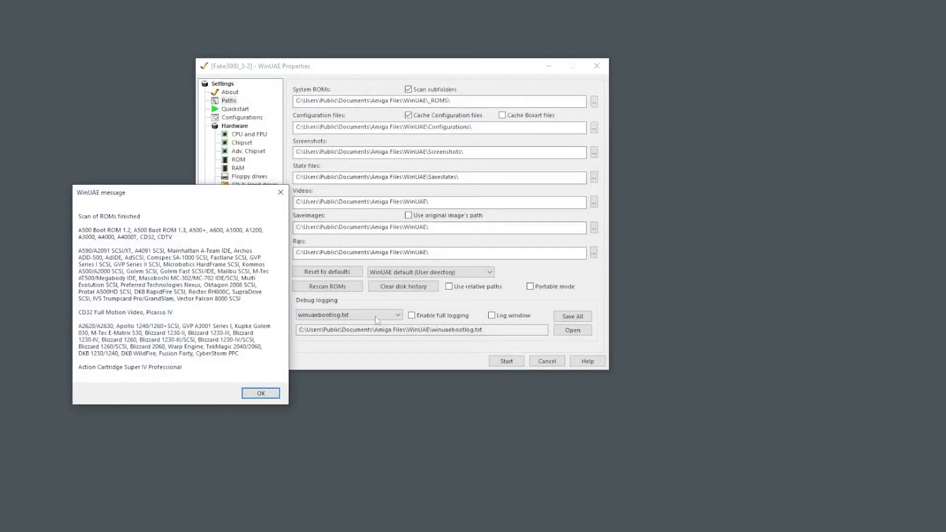
{"action": "left_click_drag", "start_coordinate": [196, 199], "coordinate": [365, 118]}
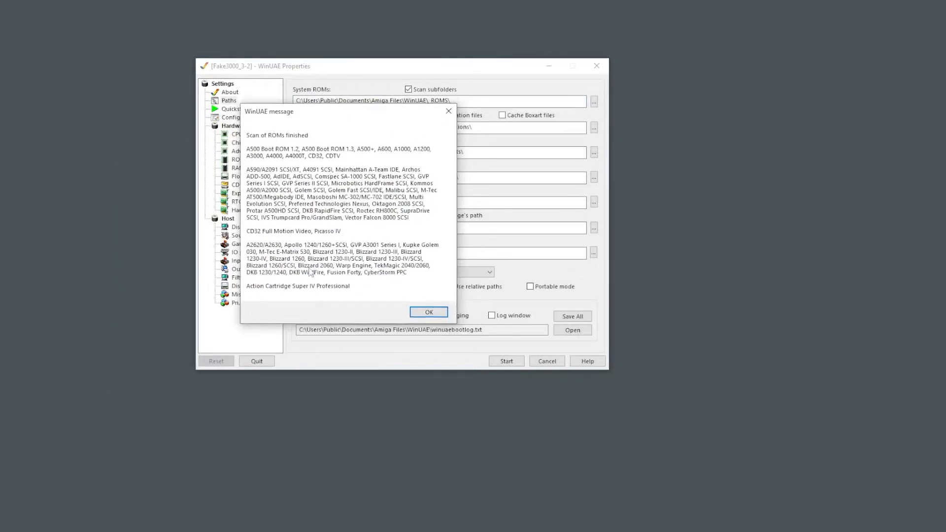
{"action": "left_click", "coordinate": [416, 314]}
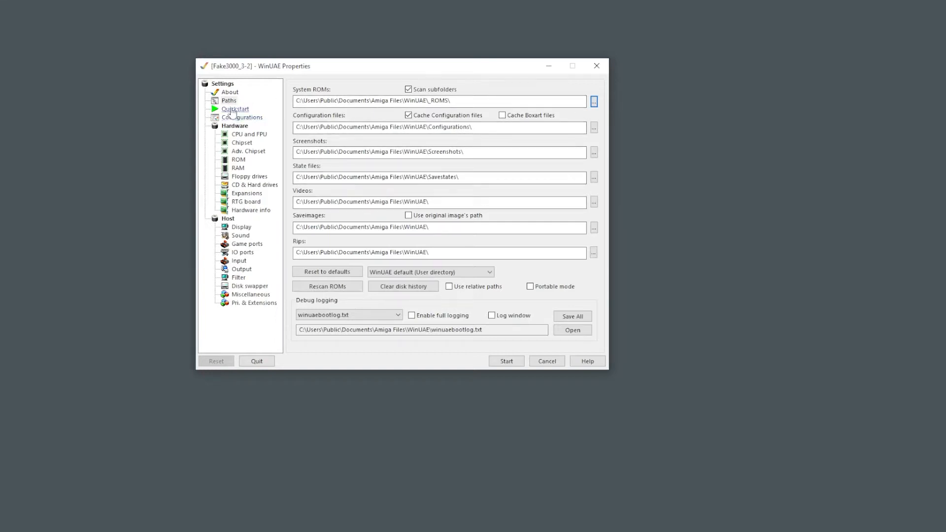
Review the Quickstart model choices, the saved configurations, and the CPU and FPU, Chipset, Adv. Chipset and ROM settings.
{"action": "left_click", "coordinate": [236, 109]}
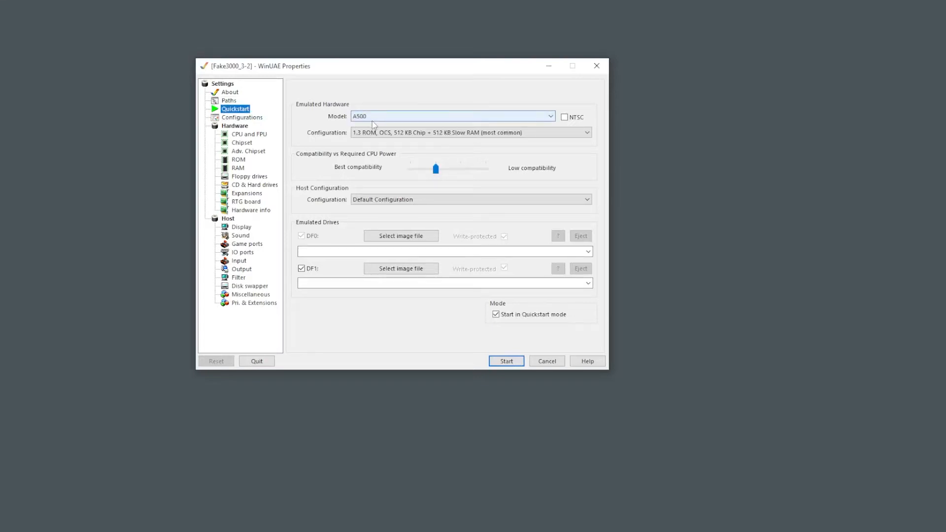
{"action": "left_click", "coordinate": [362, 117]}
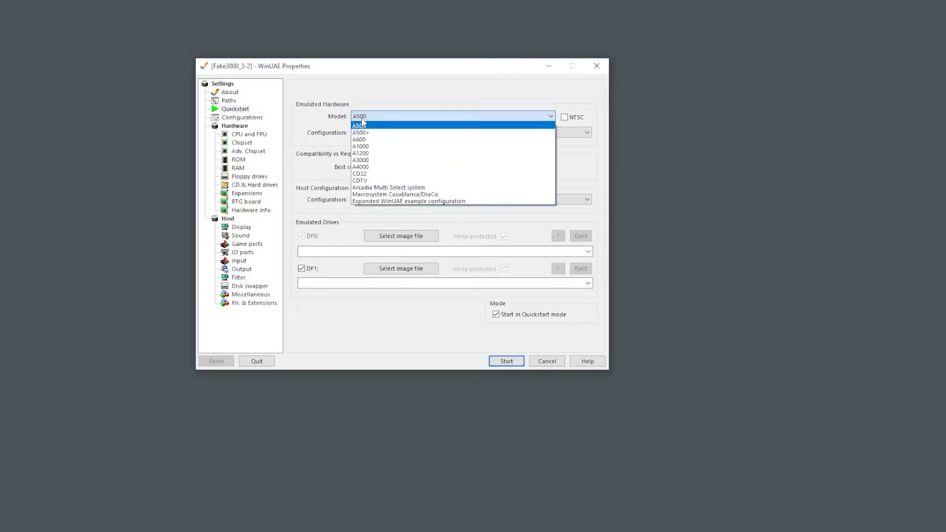
{"action": "left_click", "coordinate": [383, 84]}
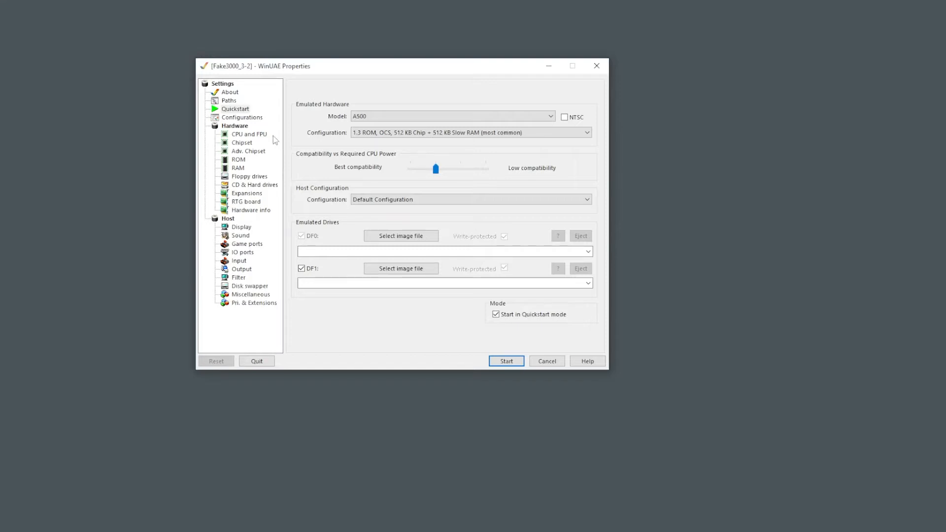
{"action": "left_click", "coordinate": [249, 119]}
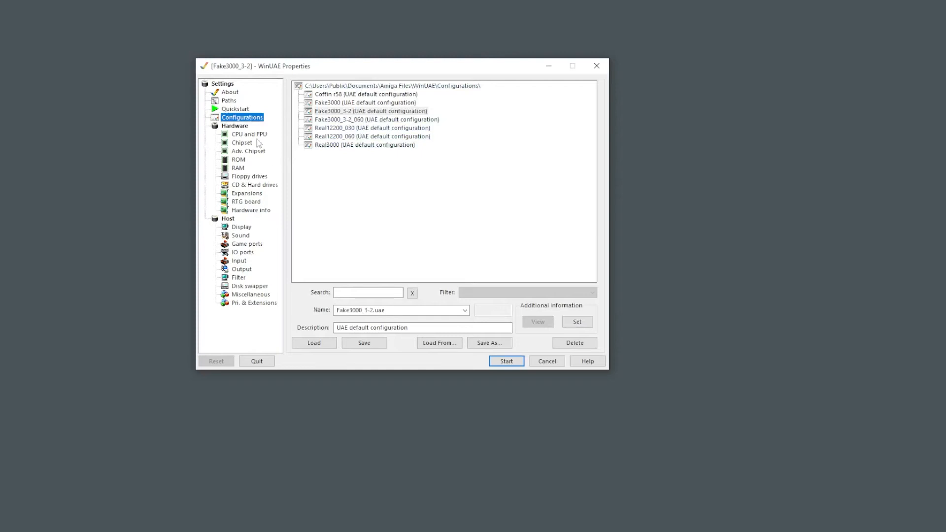
{"action": "left_click", "coordinate": [250, 135]}
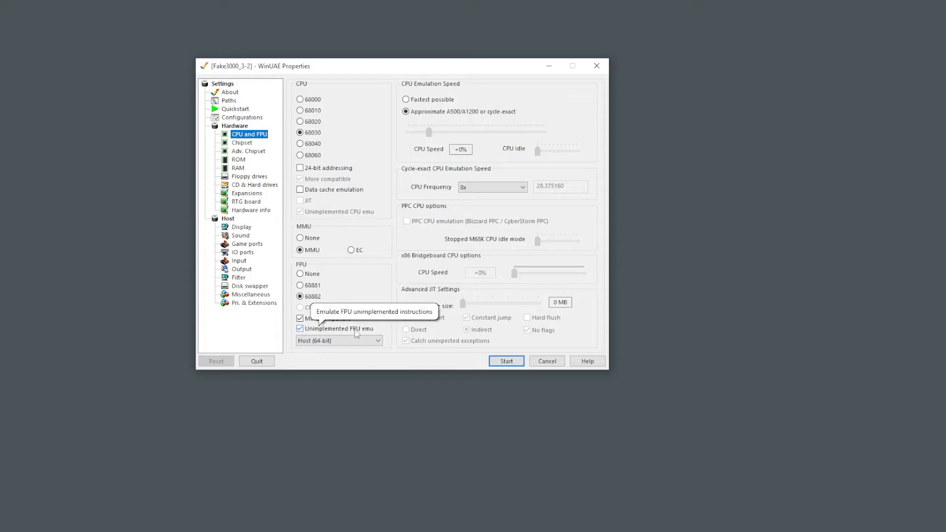
{"action": "left_click", "coordinate": [248, 145]}
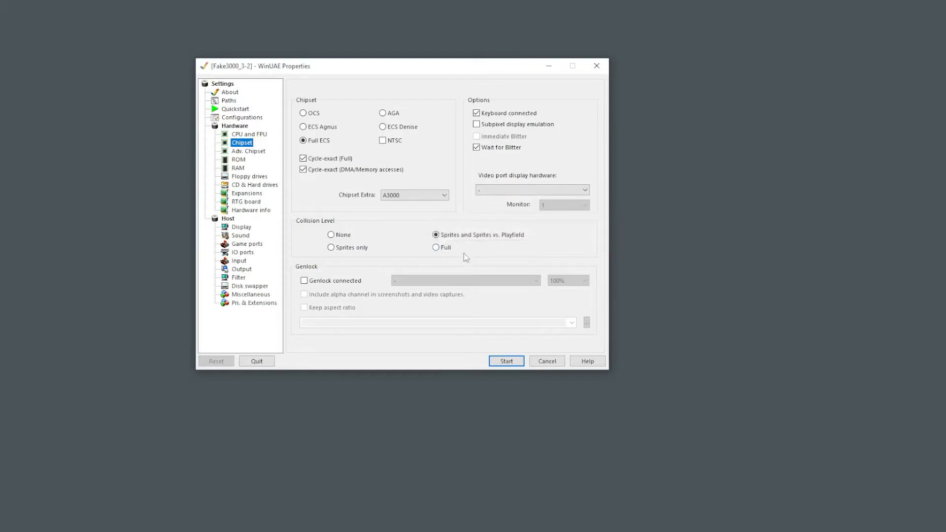
{"action": "left_click", "coordinate": [252, 153]}
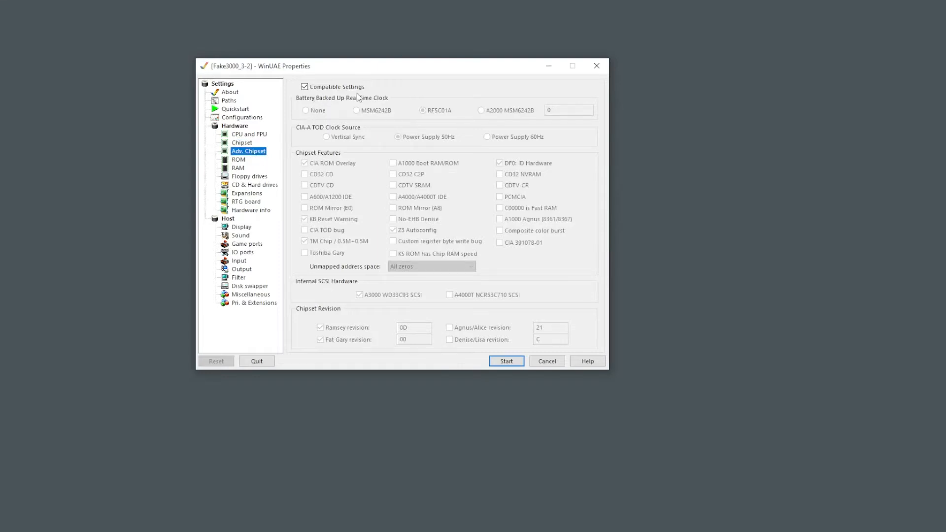
{"action": "left_click", "coordinate": [238, 160]}
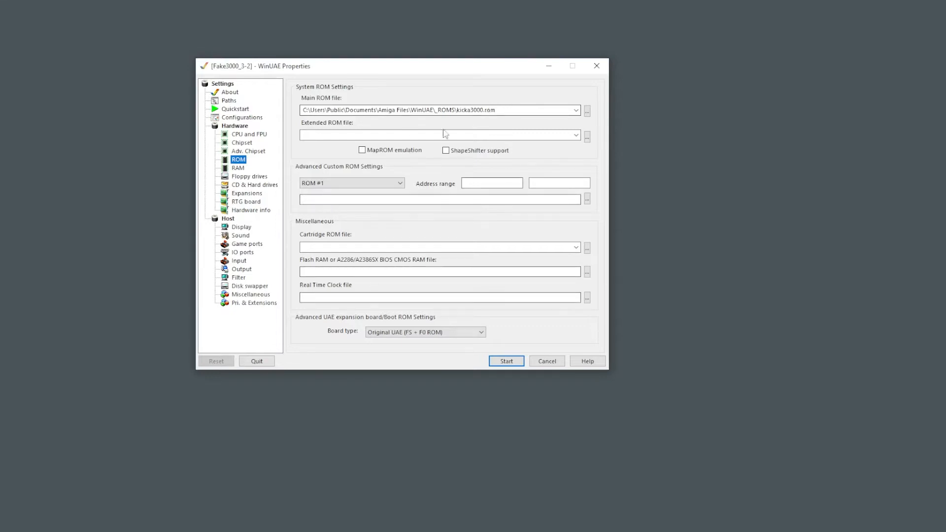
Examine the Motherboard Fast RAM entry in the advanced memory settings and the floppy drive setup.
{"action": "left_click", "coordinate": [241, 169]}
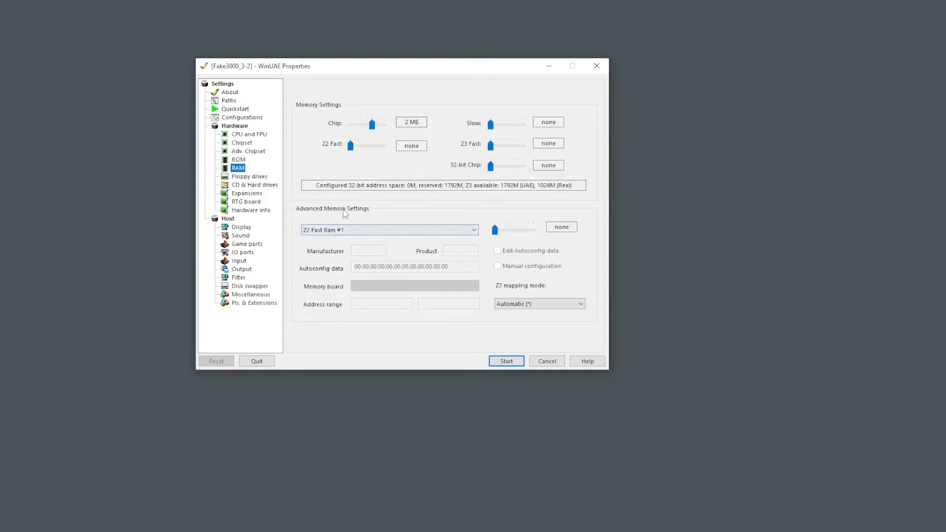
{"action": "left_click", "coordinate": [341, 230]}
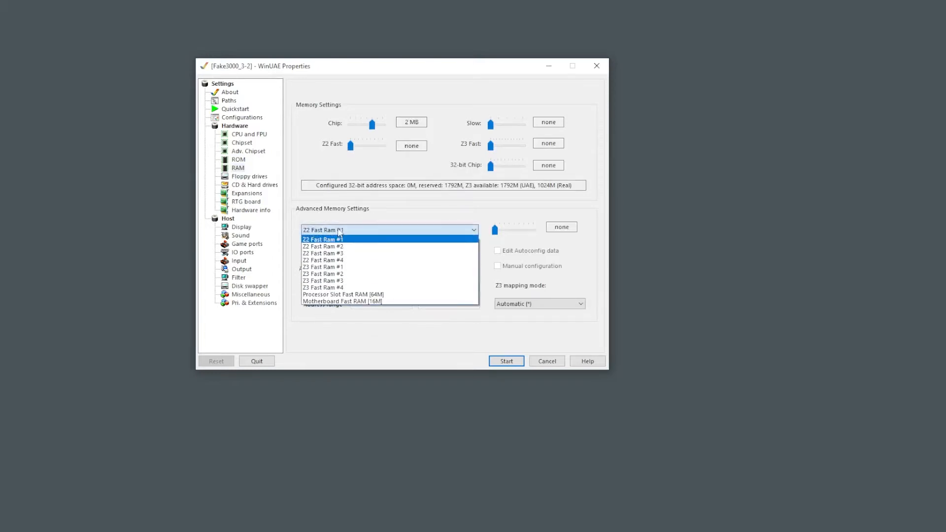
{"action": "left_click", "coordinate": [348, 302]}
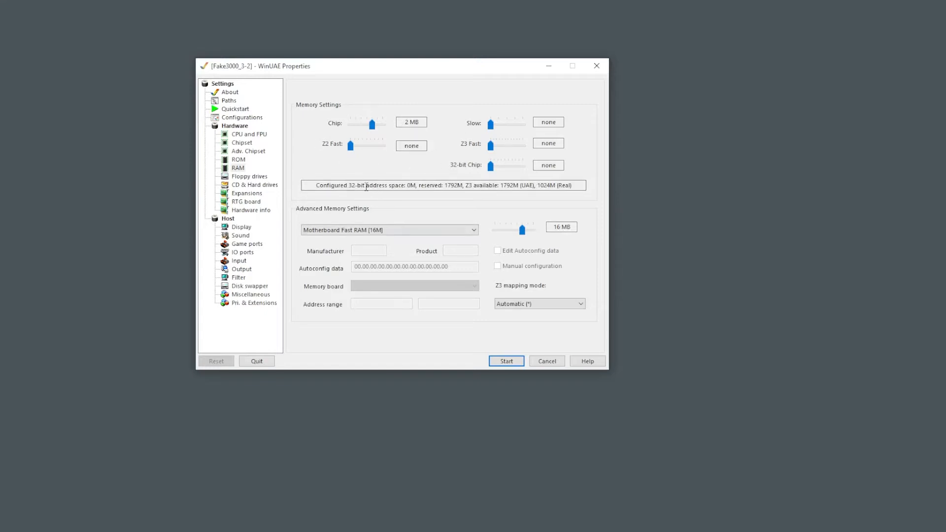
{"action": "left_click", "coordinate": [252, 179]}
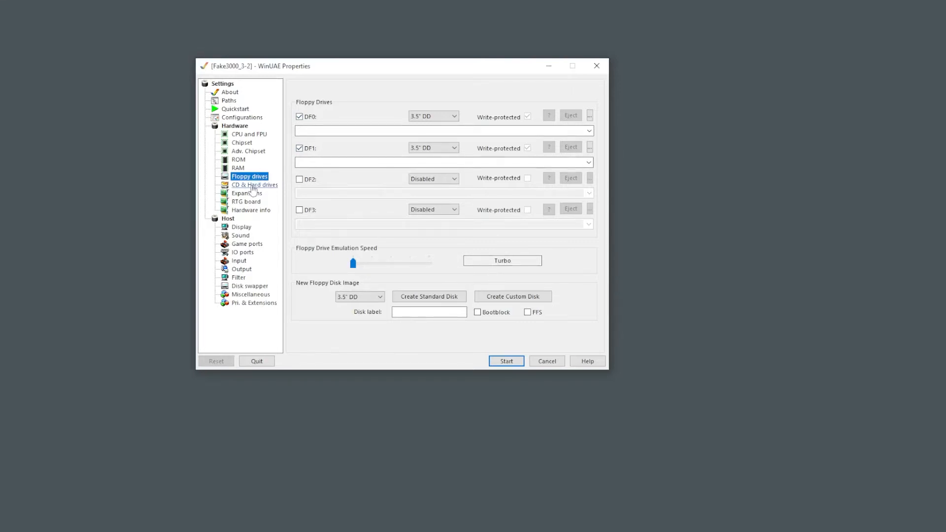
Examine the display settings, including the native screen mode choices, and the sound settings.
{"action": "left_click", "coordinate": [241, 226]}
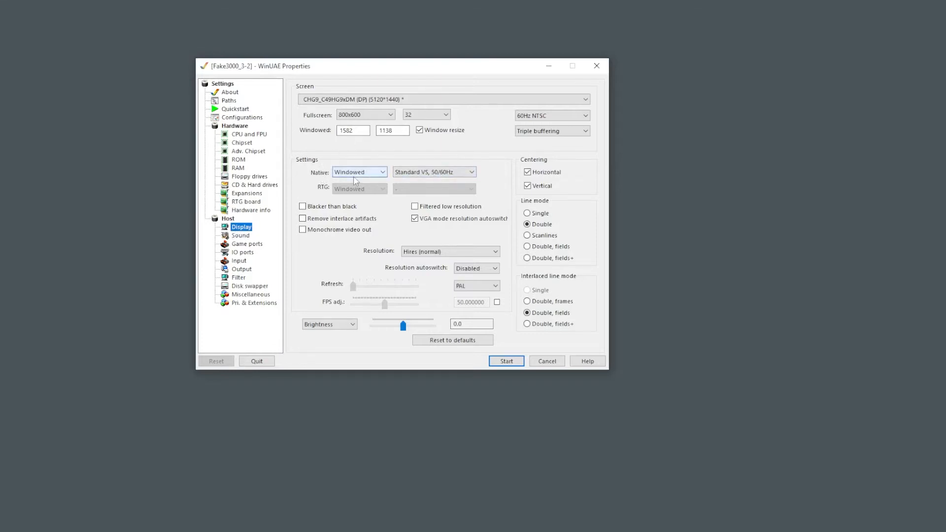
{"action": "left_click", "coordinate": [355, 175]}
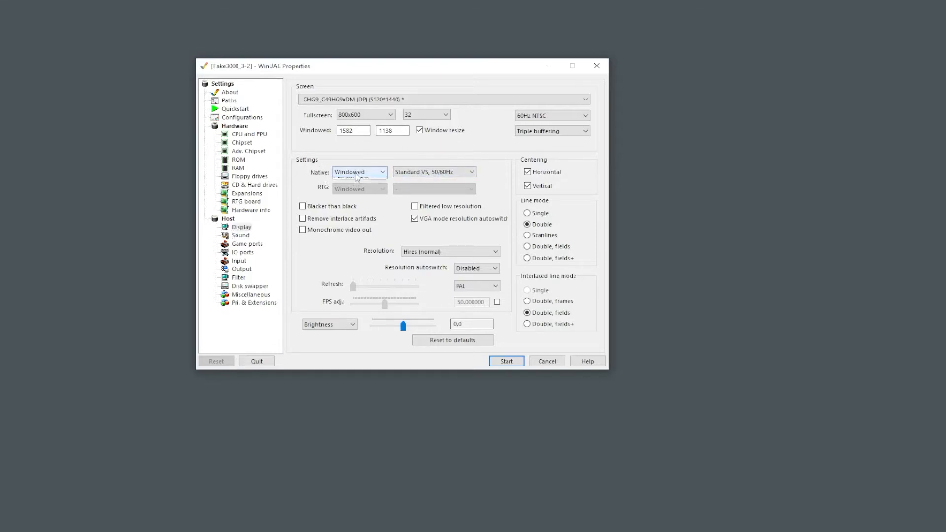
{"action": "left_click", "coordinate": [341, 150]}
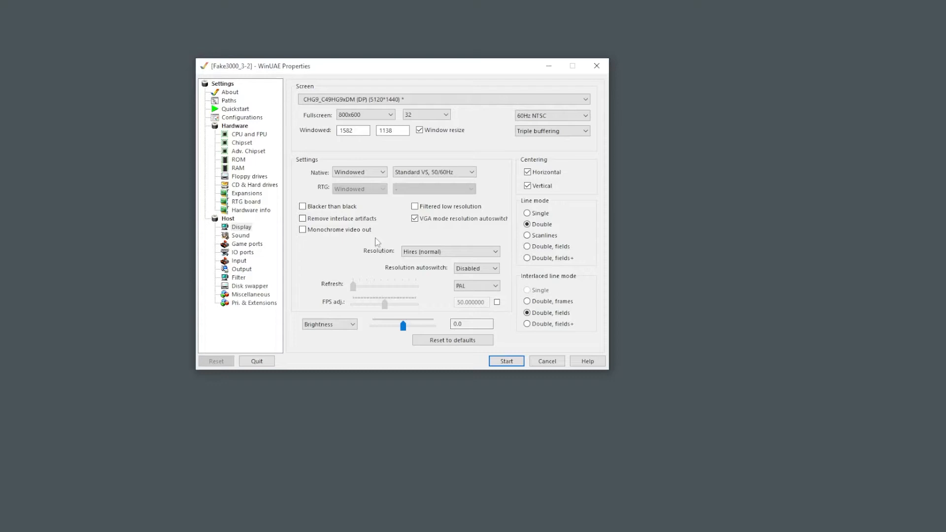
{"action": "left_click", "coordinate": [360, 173]}
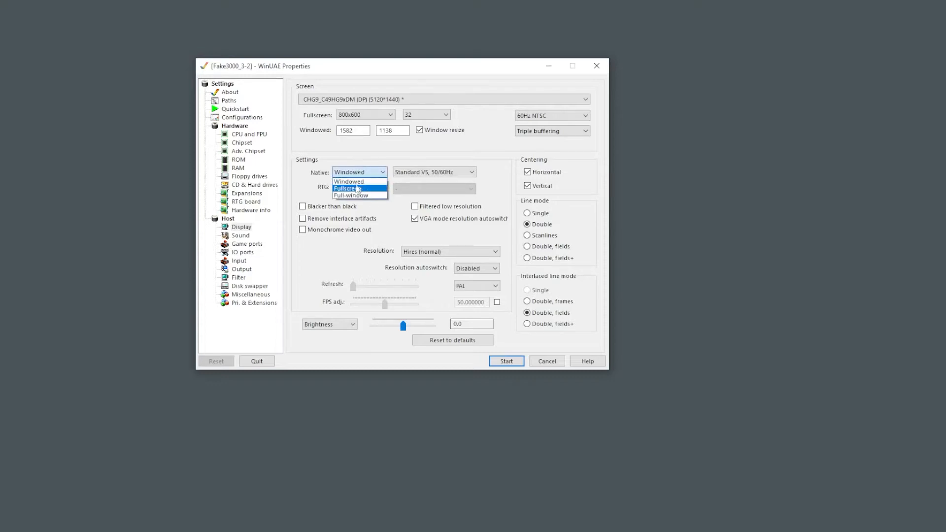
{"action": "left_click", "coordinate": [358, 152]}
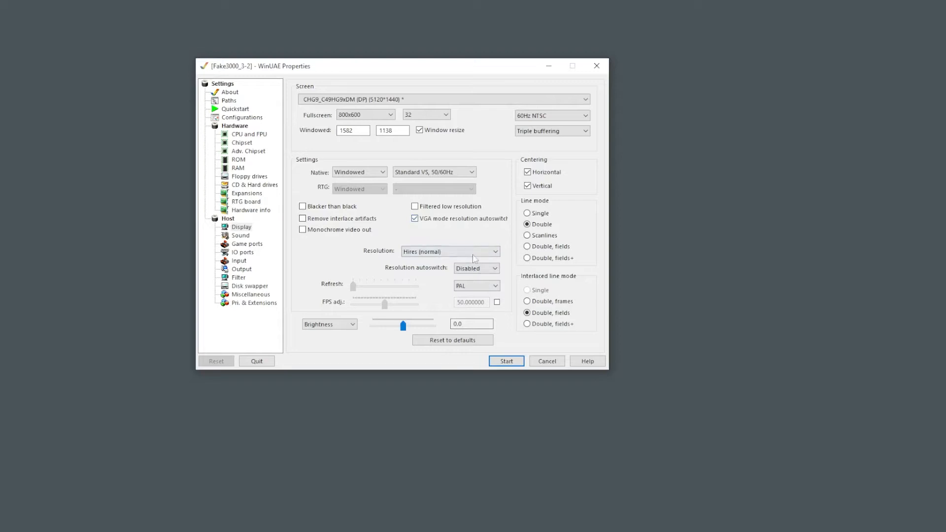
{"action": "mouse_move", "coordinate": [480, 225]}
{"action": "left_click", "coordinate": [240, 236]}
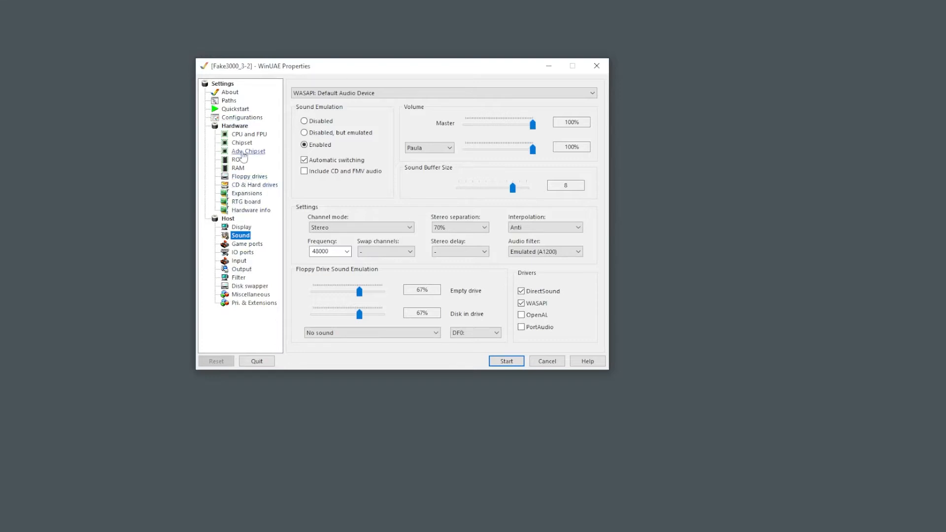
Save the configuration as a new file named A3000_030_3-2 and start the emulation.
{"action": "left_click", "coordinate": [244, 118]}
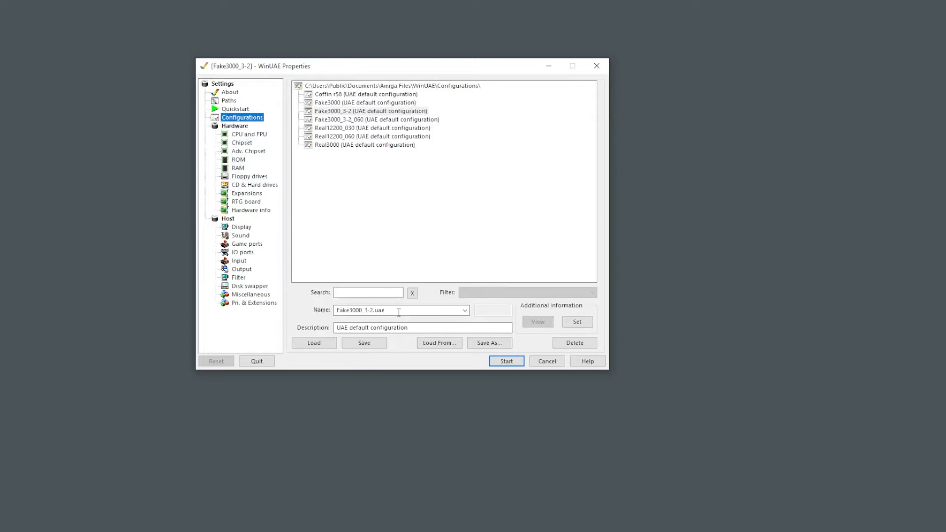
{"action": "left_click_drag", "start_coordinate": [399, 313], "coordinate": [305, 309]}
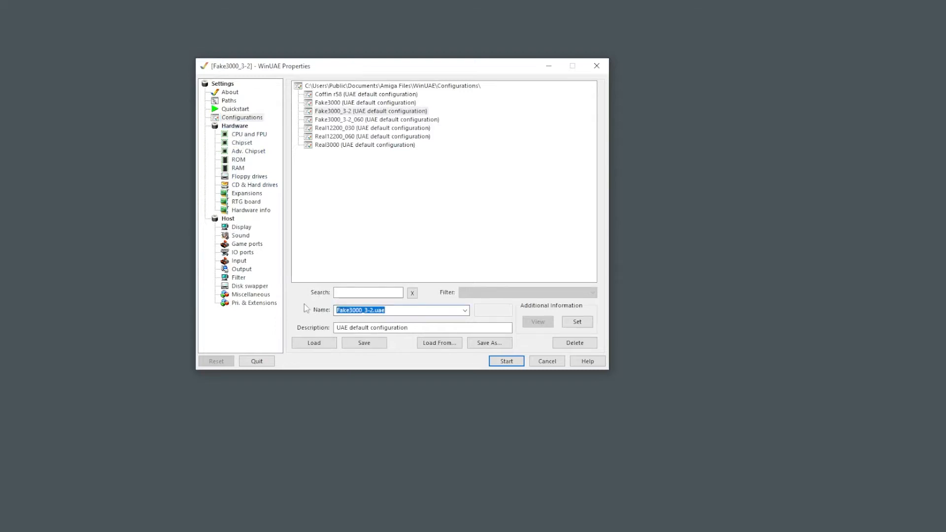
{"action": "type", "text": "A3000_030_3-2"}
{"action": "left_click_drag", "start_coordinate": [392, 309], "coordinate": [336, 309]}
{"action": "key", "text": "ctrl+c"}
{"action": "left_click", "coordinate": [490, 343]}
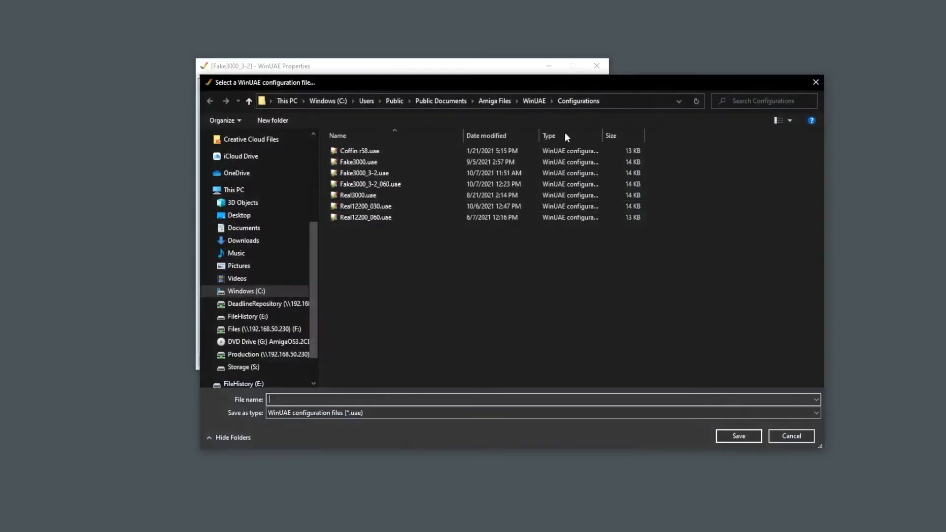
{"action": "key", "text": "ctrl+v"}
{"action": "left_click", "coordinate": [733, 435]}
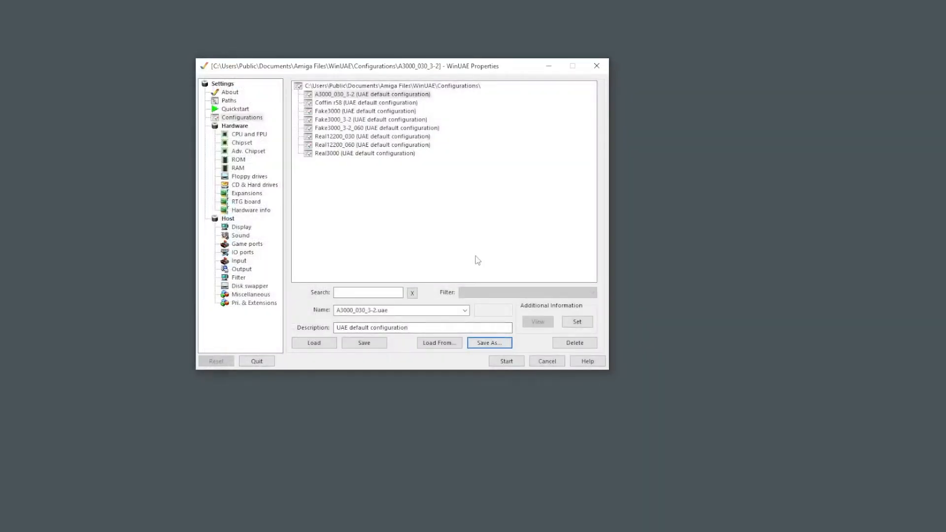
{"action": "left_click", "coordinate": [503, 363]}
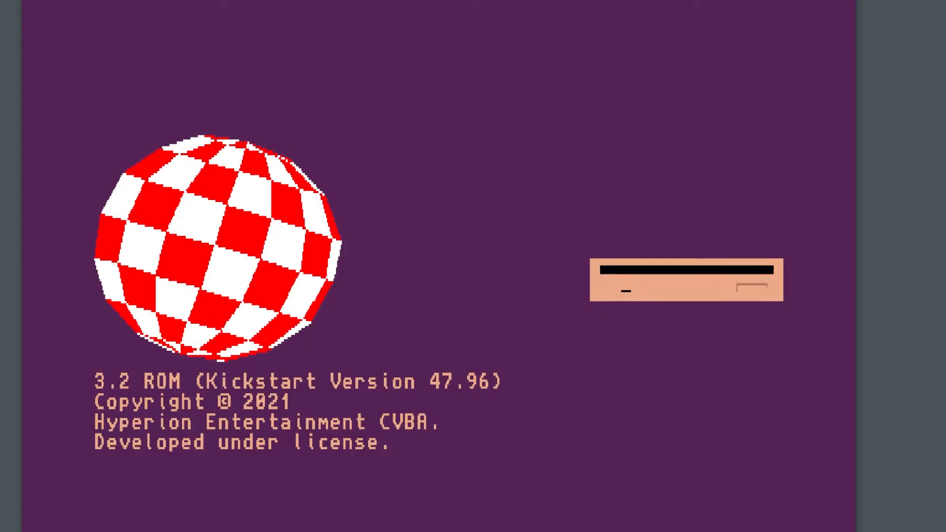
Reopen the emulator settings, start adding a hardfile and name its device DH0.
{"action": "key", "text": "F12"}
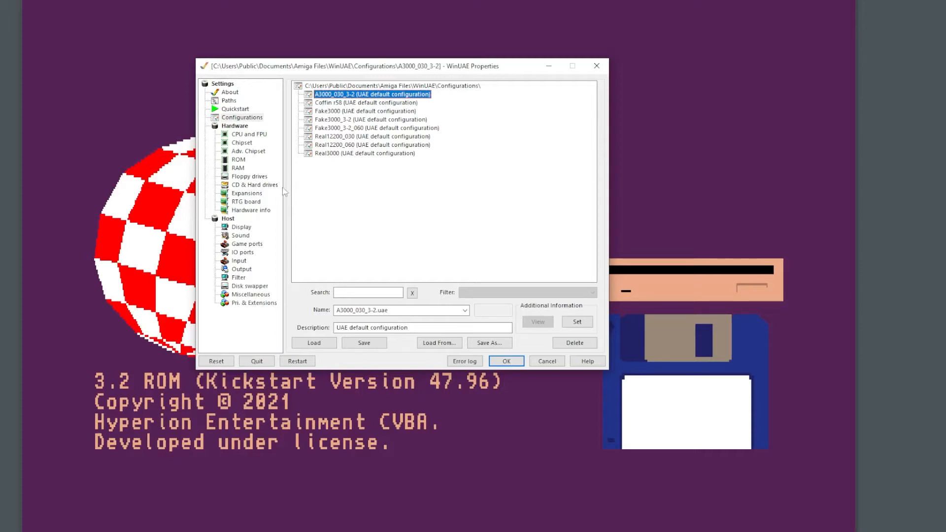
{"action": "left_click", "coordinate": [265, 186]}
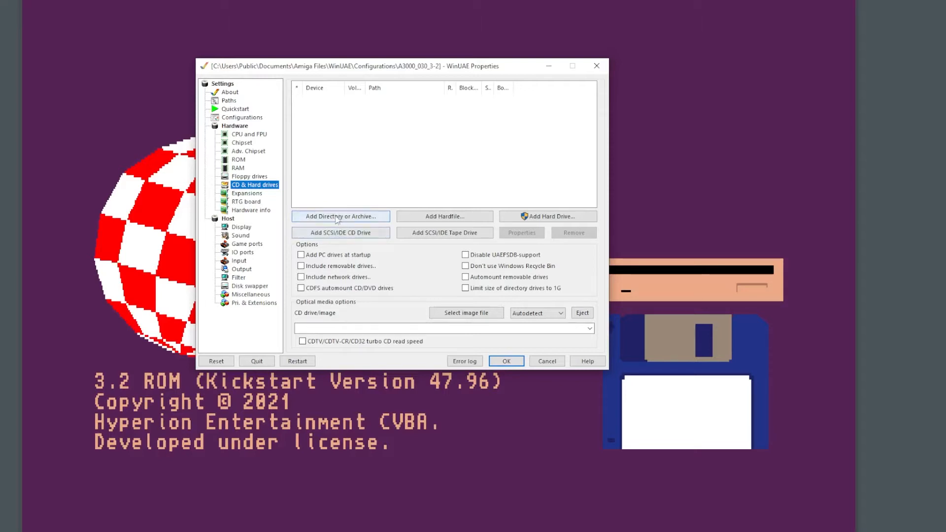
{"action": "left_click", "coordinate": [444, 219]}
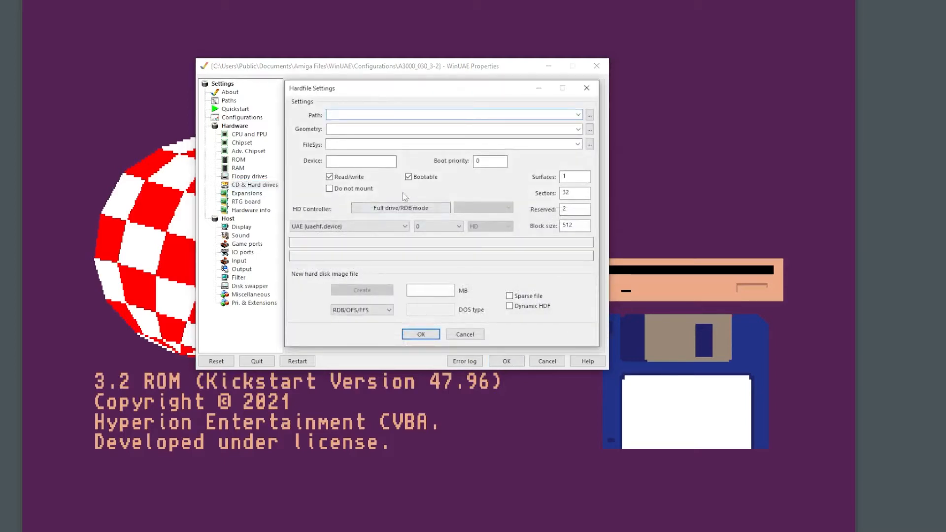
{"action": "left_click", "coordinate": [353, 164]}
{"action": "type", "text": "DH0"}
Set the size of the new hard disk image file to 500 MB.
{"action": "left_click", "coordinate": [417, 287]}
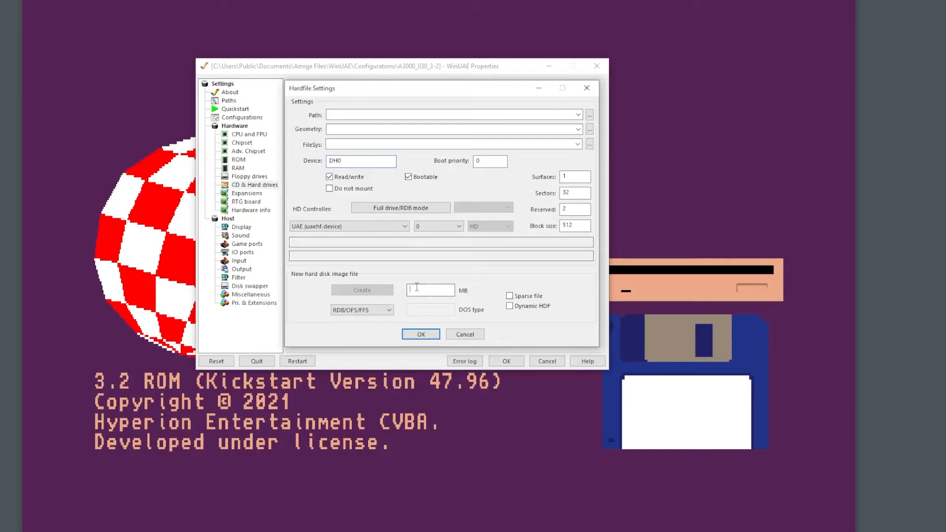
{"action": "type", "text": "20"}
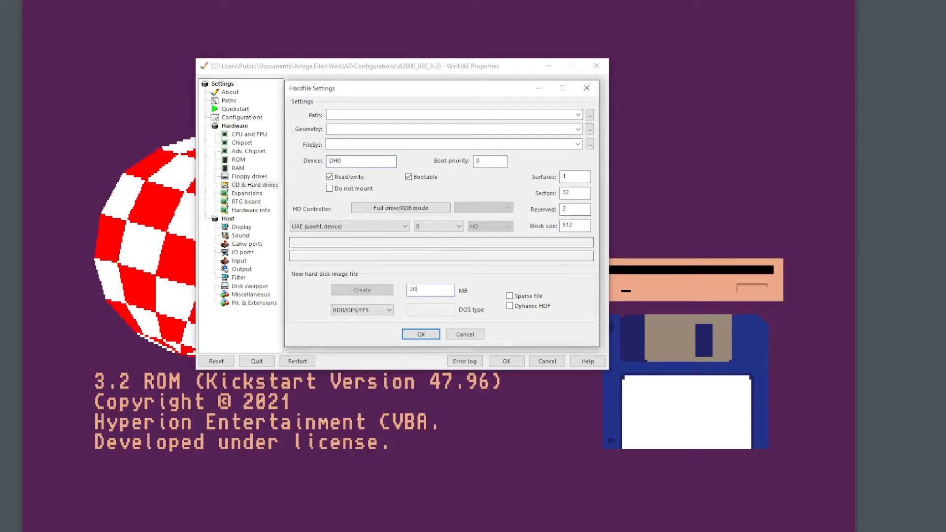
{"action": "type", "text": "00"}
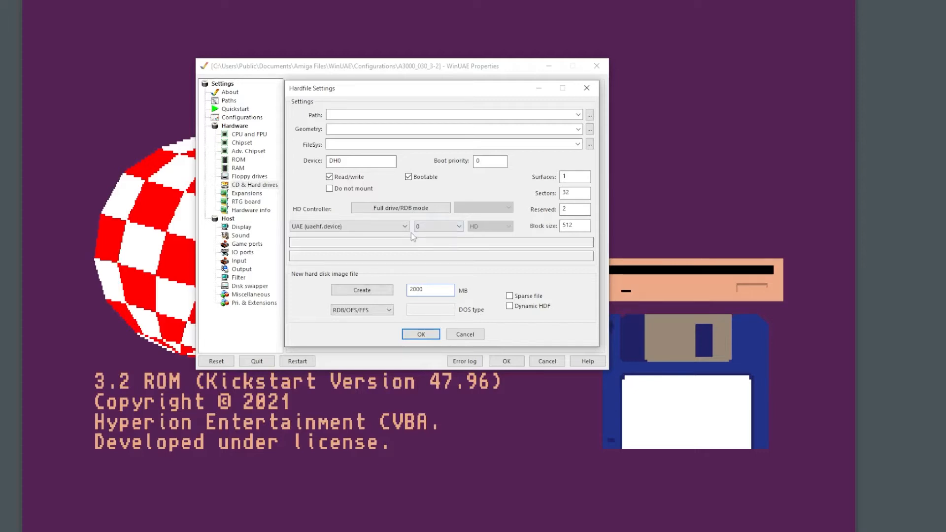
{"action": "double_click", "coordinate": [434, 289]}
{"action": "type", "text": "500"}
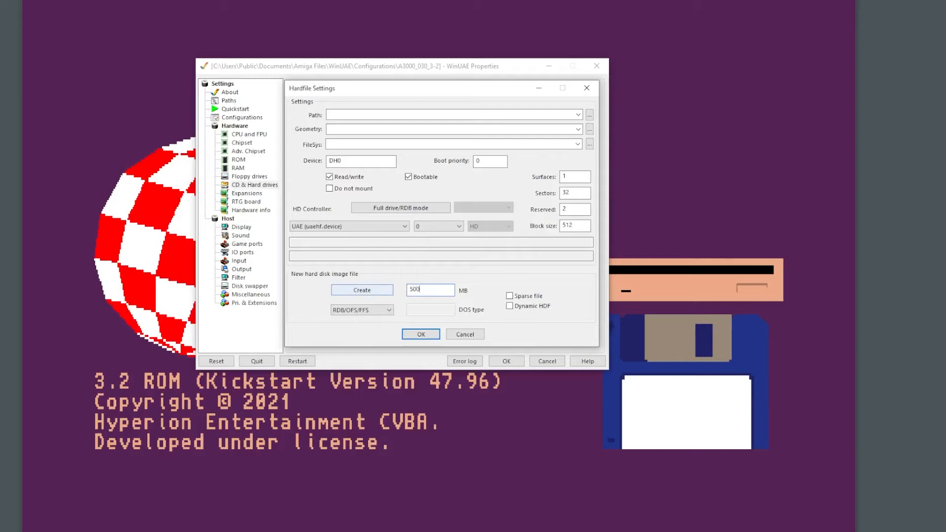
Set the size of the new hard disk image file to 2000 MB, with RDB/OFS/FFS as its type.
{"action": "left_click_drag", "start_coordinate": [421, 290], "coordinate": [395, 291]}
{"action": "type", "text": "1000"}
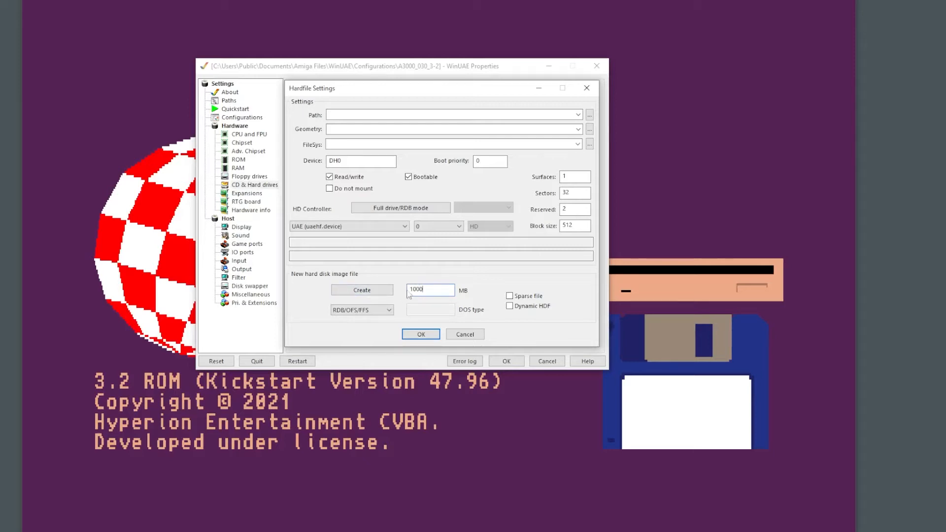
{"action": "left_click_drag", "start_coordinate": [425, 290], "coordinate": [378, 294]}
{"action": "type", "text": "500"}
{"action": "key", "text": "BackSpace"}
{"action": "key", "text": "BackSpace"}
{"action": "key", "text": "BackSpace"}
{"action": "type", "text": "2000"}
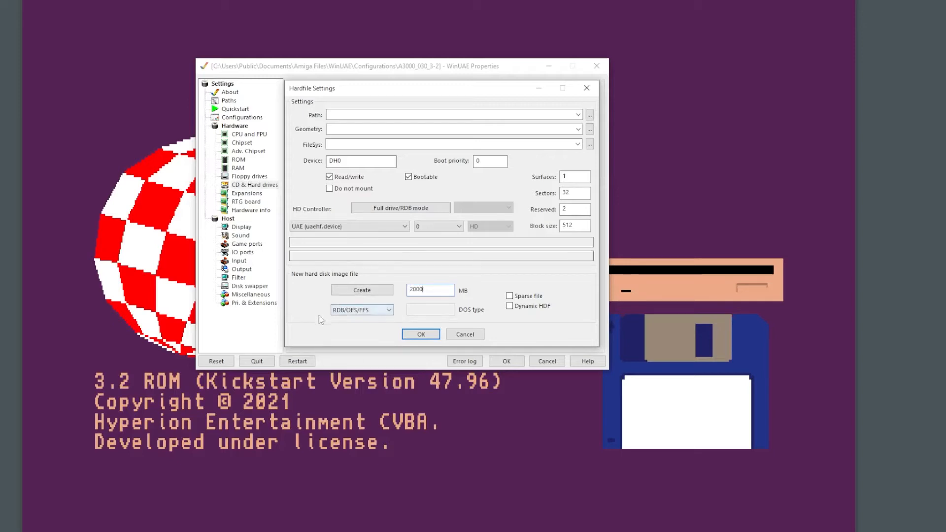
{"action": "left_click", "coordinate": [363, 310]}
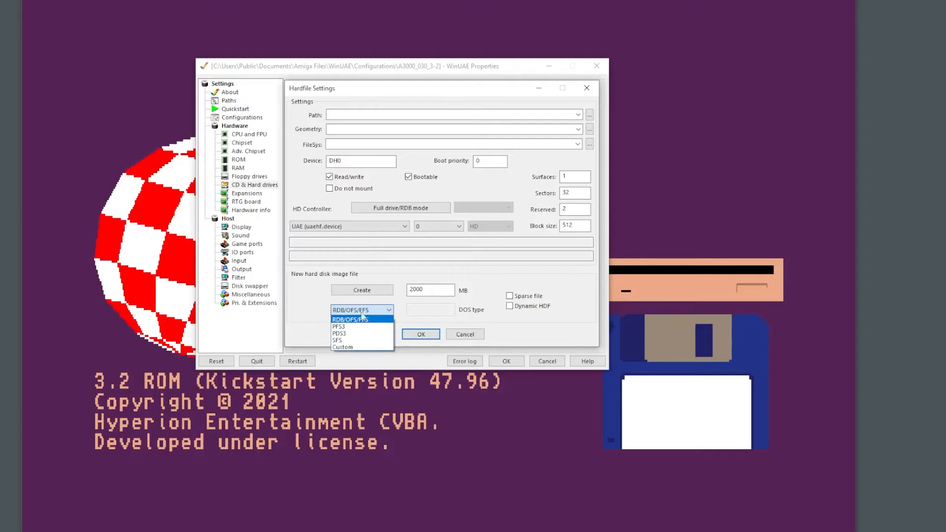
{"action": "left_click", "coordinate": [362, 269]}
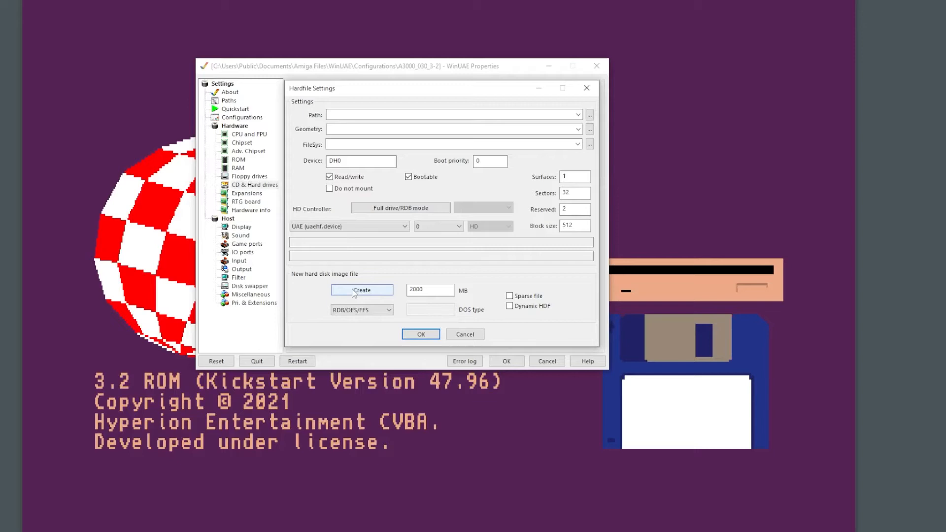
Start creating the hard disk image and delete the existing A3000_3-2.hdf file from the _HFS folder.
{"action": "left_click", "coordinate": [354, 291]}
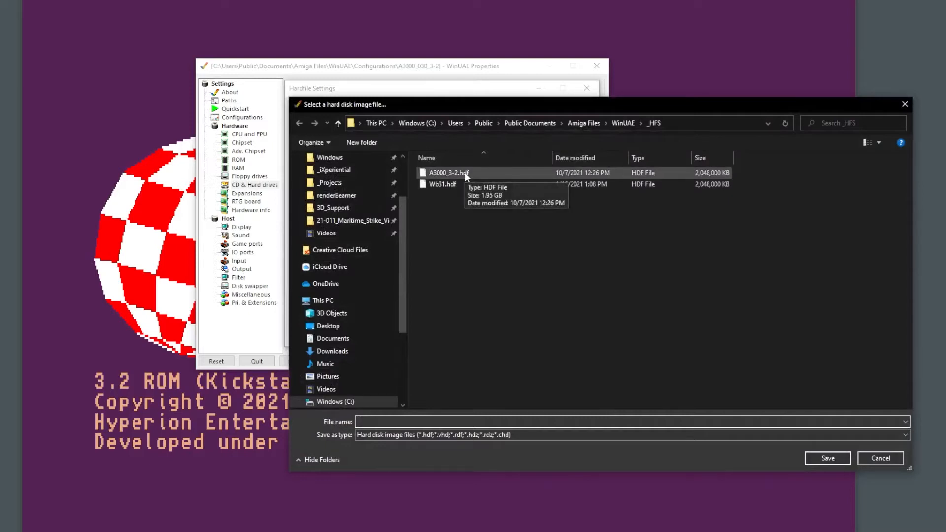
{"action": "left_click", "coordinate": [465, 173]}
{"action": "right_click", "coordinate": [466, 173]}
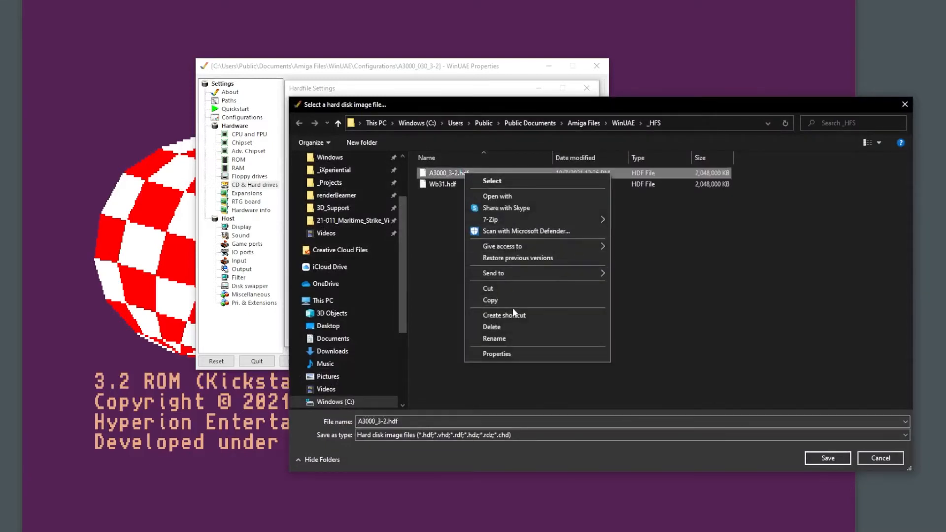
{"action": "left_click", "coordinate": [512, 325]}
{"action": "left_click", "coordinate": [218, 327]}
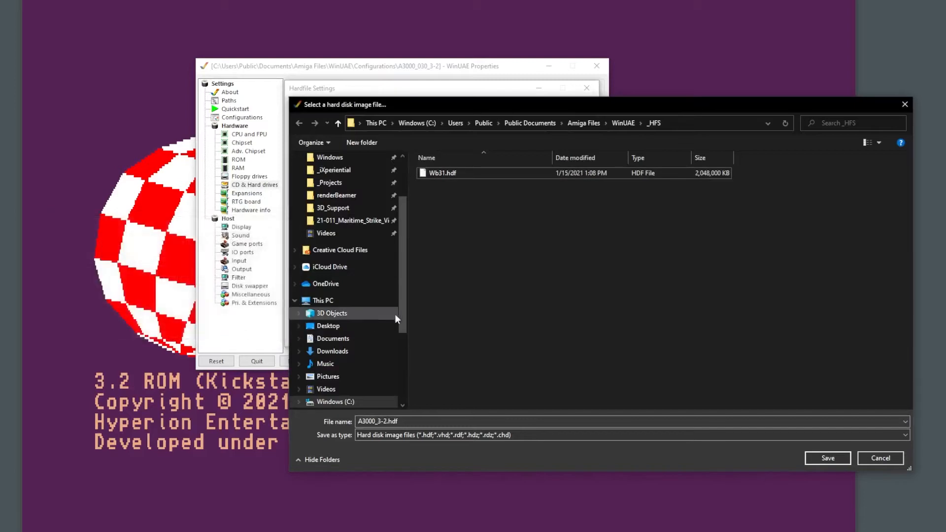
Create the hard disk image as A3000_030_3-2.hdf in the _HFS folder and add it as drive DH0.
{"action": "left_click", "coordinate": [418, 422]}
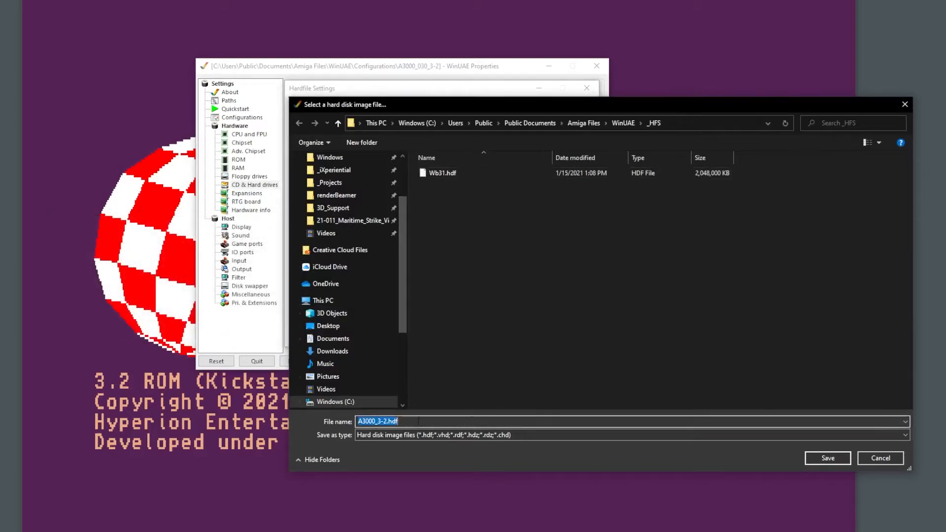
{"action": "left_click", "coordinate": [419, 422]}
{"action": "key", "text": "Left"}
{"action": "key", "text": "Left"}
{"action": "key", "text": "Left"}
{"action": "key", "text": "Left"}
{"action": "key", "text": "Left"}
{"action": "key", "text": "Left"}
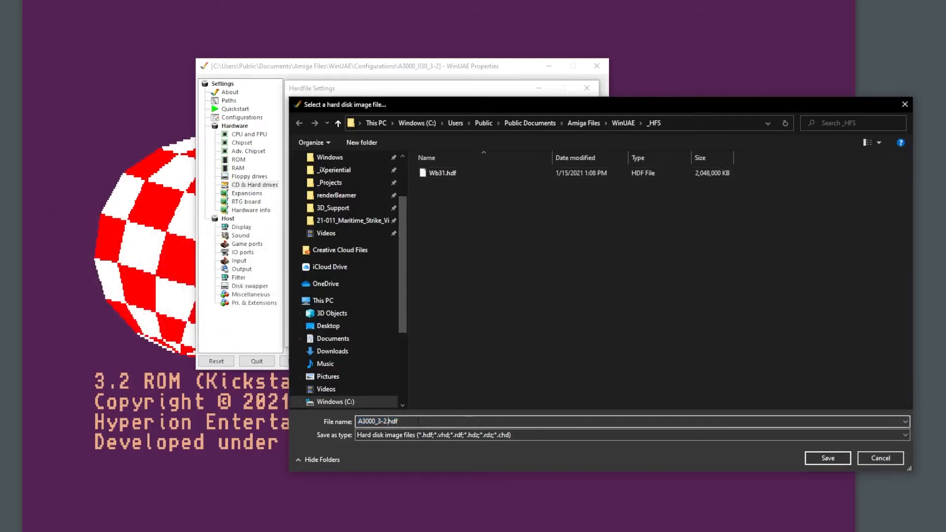
{"action": "type", "text": "030_"}
{"action": "left_click", "coordinate": [820, 459]}
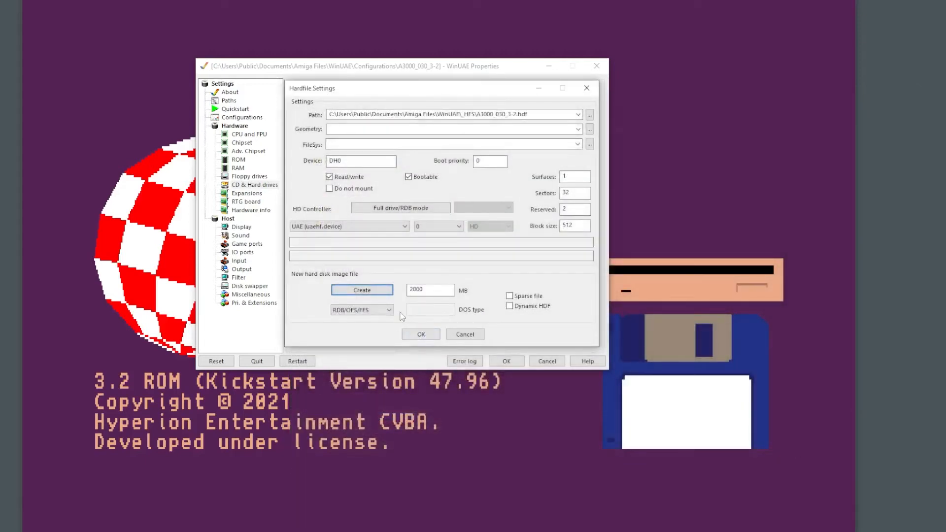
{"action": "left_click", "coordinate": [384, 290]}
{"action": "left_click", "coordinate": [417, 335]}
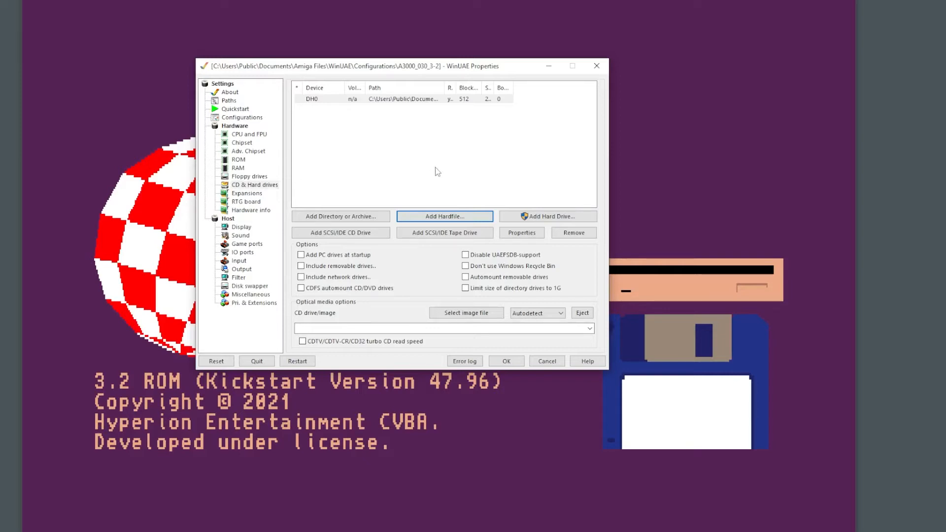
Add the directory F:\Amiga as a non-bootable volume with device name DH2 and volume label Vault.
{"action": "left_click", "coordinate": [318, 220]}
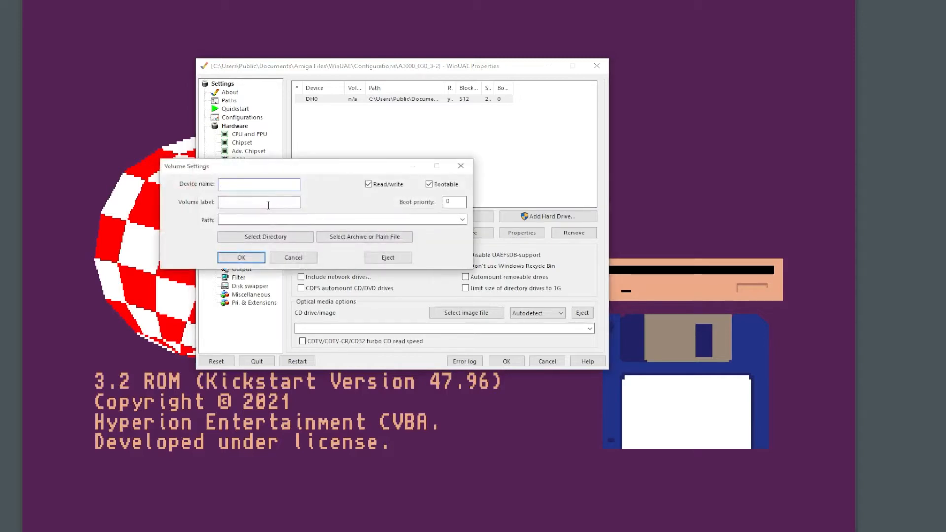
{"action": "type", "text": "DH2"}
{"action": "left_click", "coordinate": [244, 205]}
{"action": "type", "text": "Vault"}
{"action": "left_click", "coordinate": [429, 184]}
{"action": "left_click", "coordinate": [268, 239]}
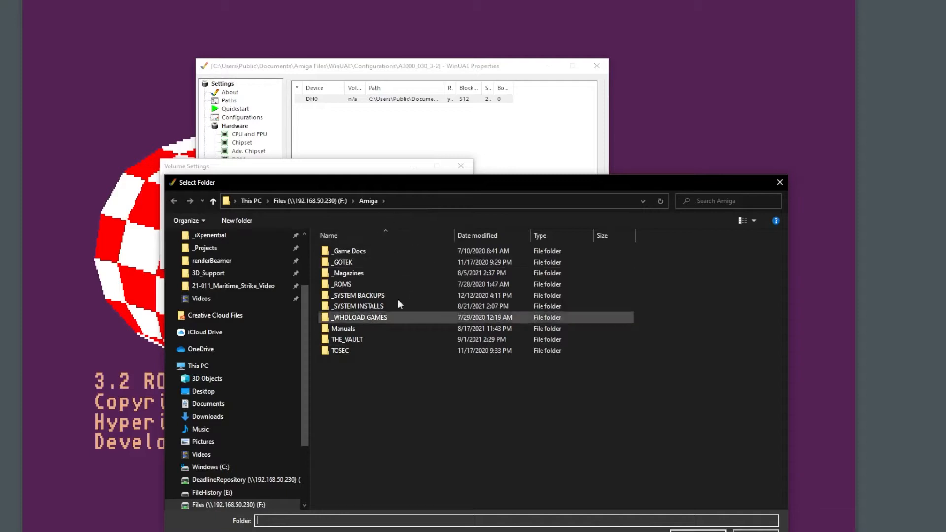
{"action": "left_click", "coordinate": [698, 531]}
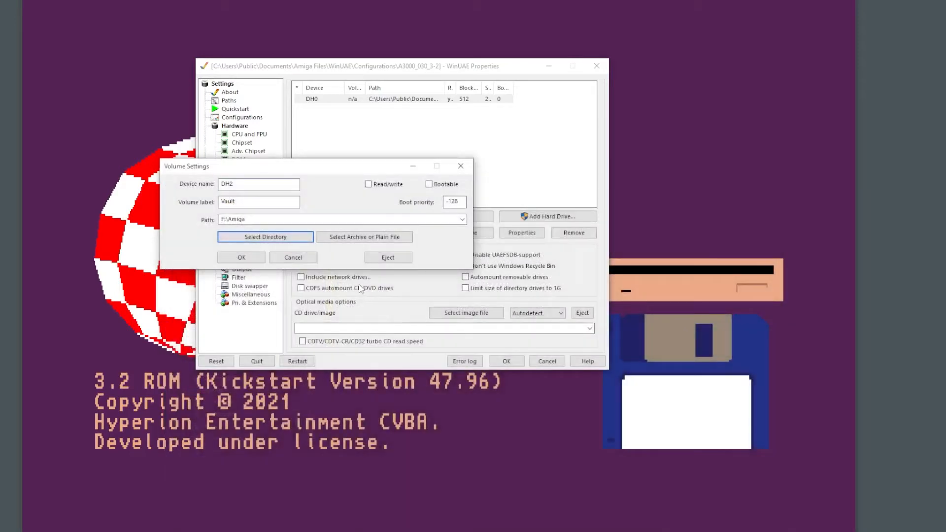
{"action": "left_click", "coordinate": [242, 258]}
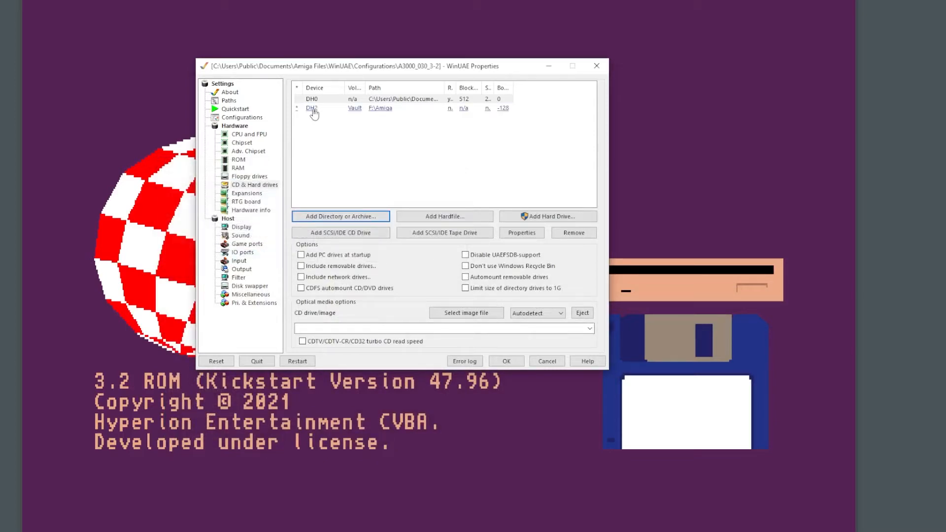
Change the Vault volume's device name to DH1 and save the A3000_030_3-2 configuration.
{"action": "double_click", "coordinate": [314, 110]}
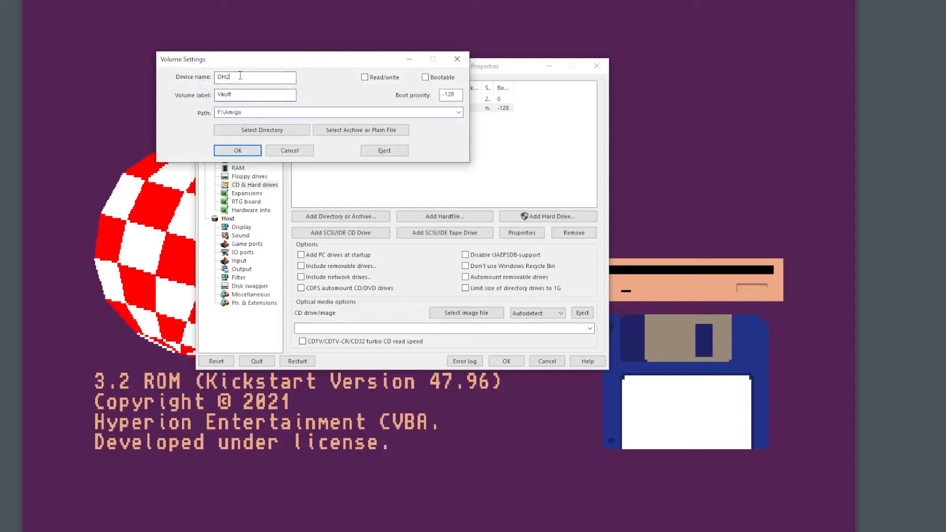
{"action": "left_click", "coordinate": [238, 151]}
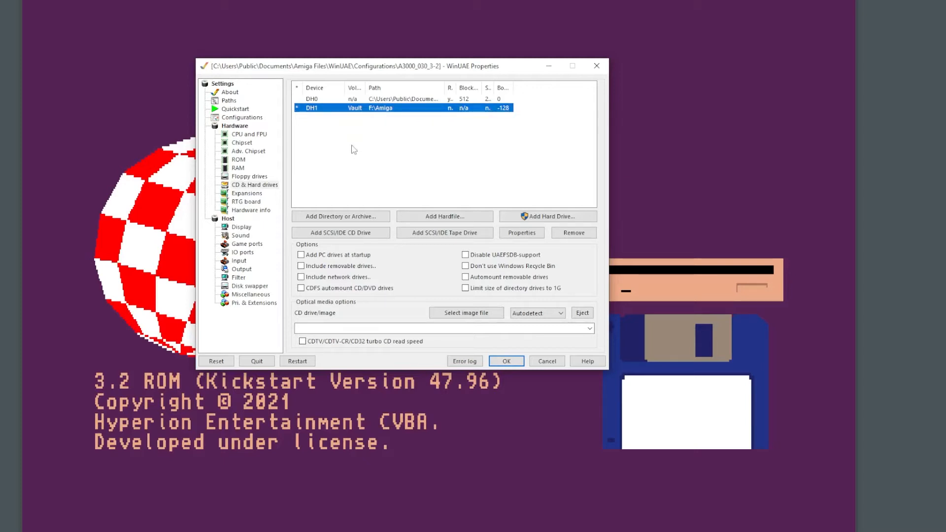
{"action": "left_click", "coordinate": [248, 121]}
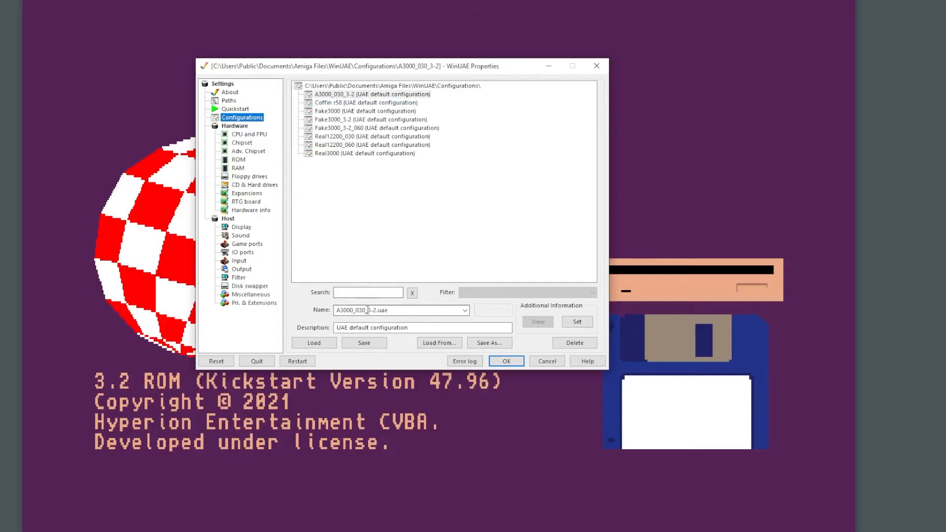
{"action": "left_click", "coordinate": [362, 344]}
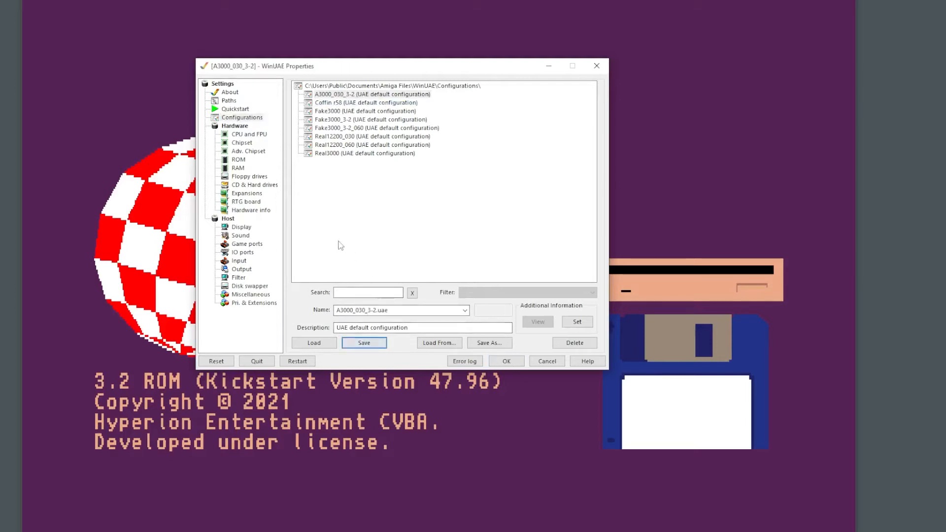
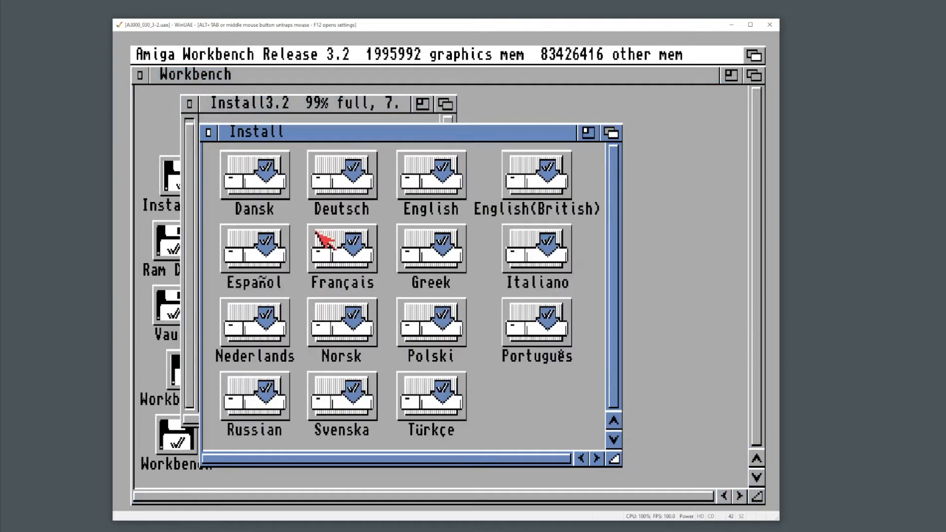
Run the English installer for Release 3.2 in Novice User mode, with English as the language and GlowIcons included.
{"action": "double_click", "coordinate": [430, 186]}
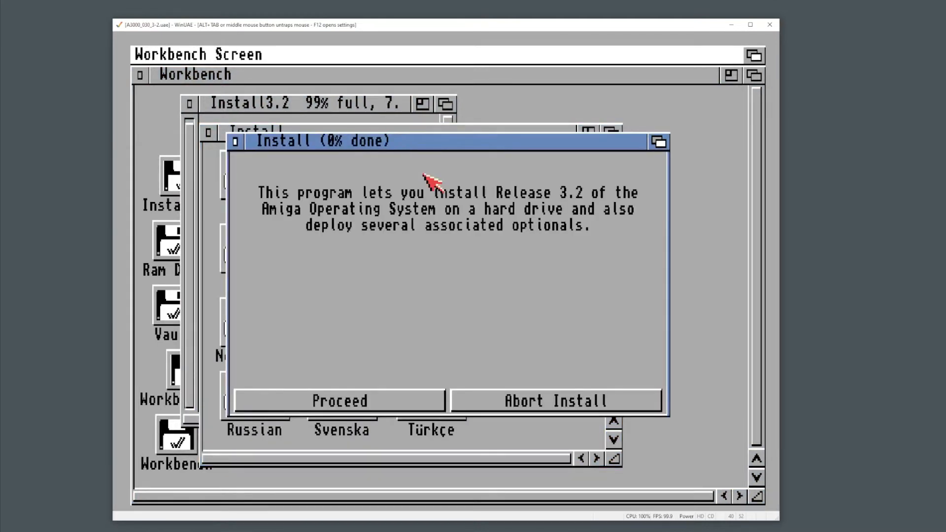
{"action": "left_click", "coordinate": [380, 392]}
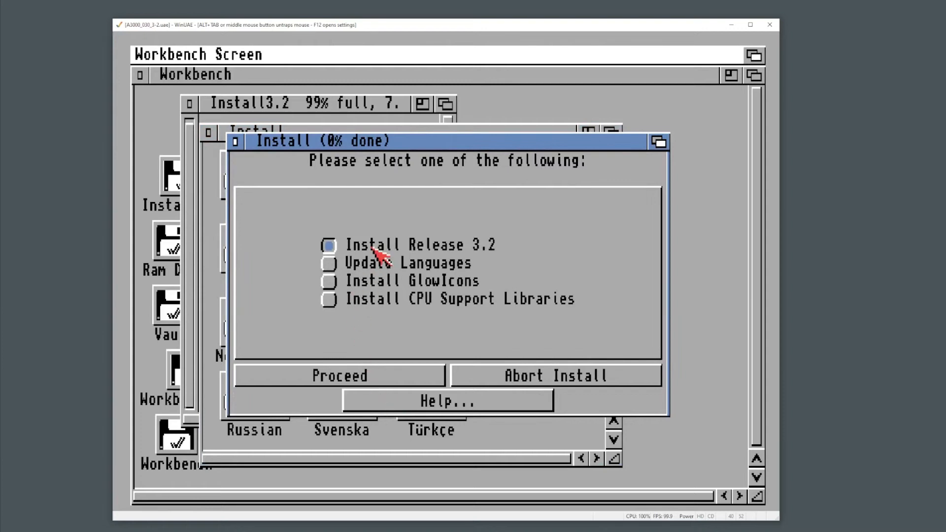
{"action": "left_click", "coordinate": [376, 376]}
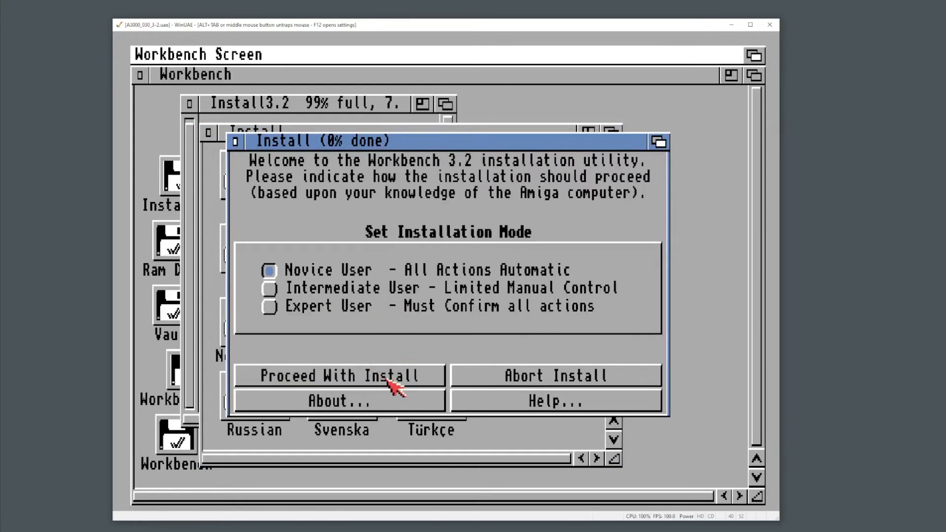
{"action": "left_click", "coordinate": [389, 381]}
{"action": "left_click", "coordinate": [375, 375]}
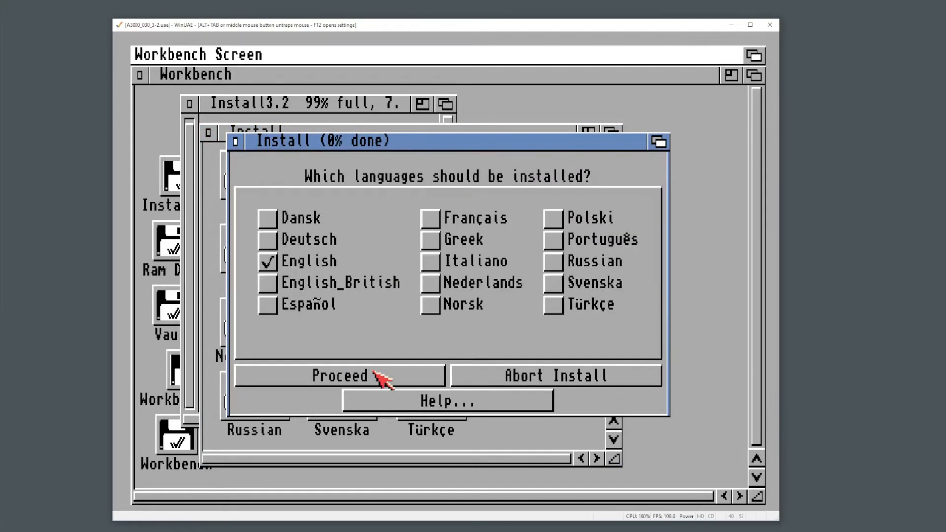
{"action": "left_click", "coordinate": [319, 372]}
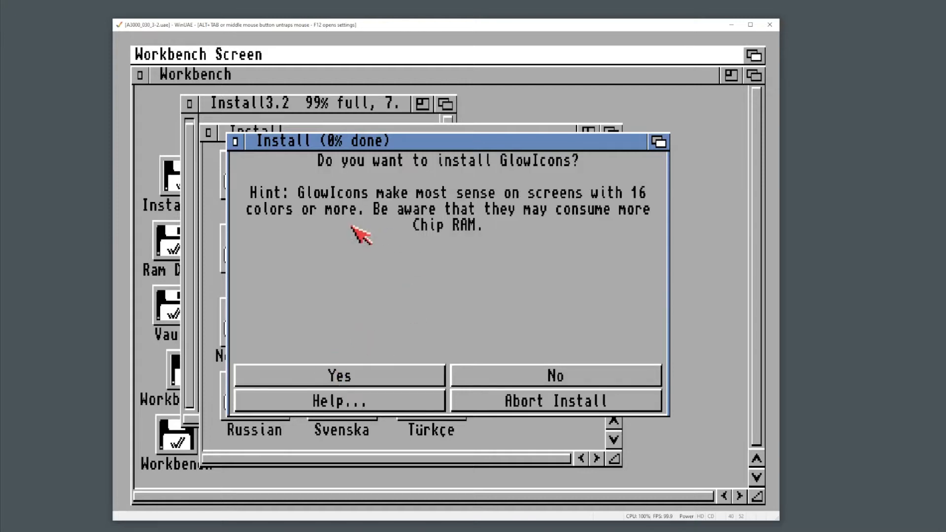
{"action": "left_click", "coordinate": [387, 376]}
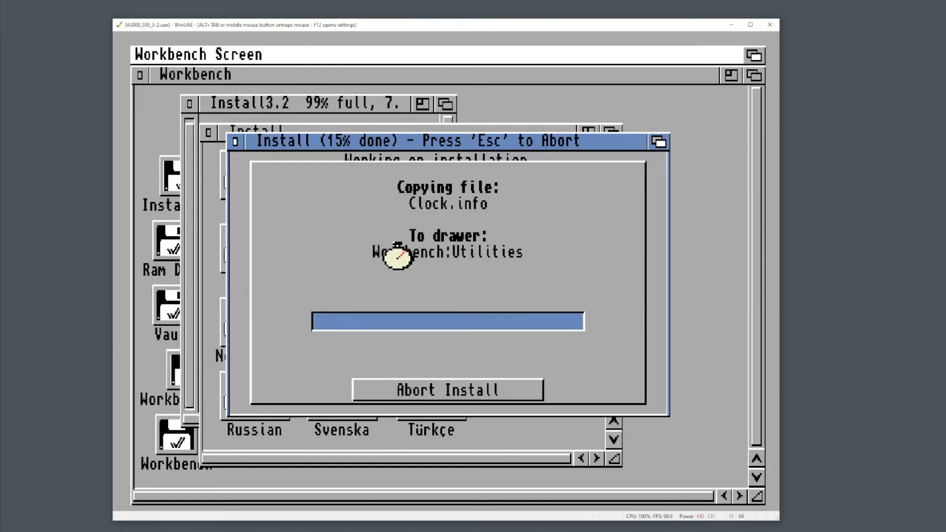
Insert the DiskDoctor.adf disk image into floppy drive DF1 and return to the installation.
{"action": "key", "text": "F12"}
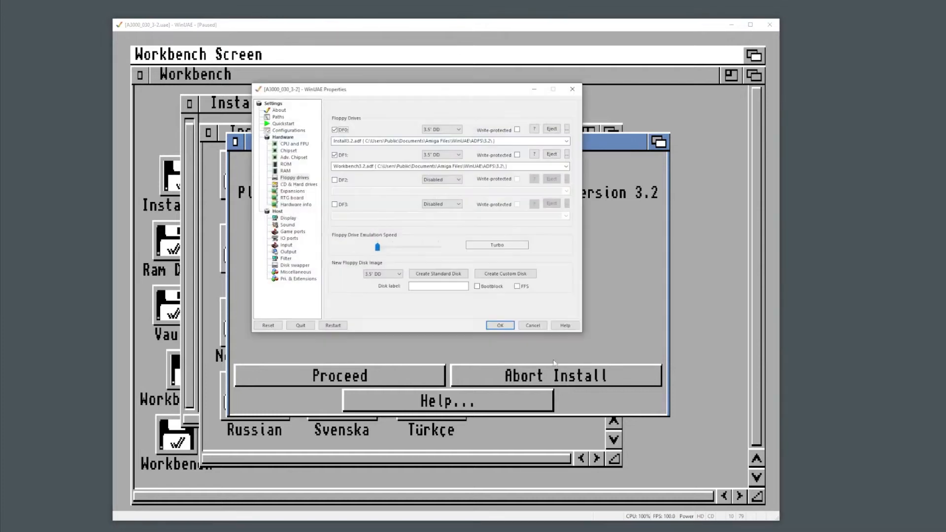
{"action": "left_click", "coordinate": [567, 167]}
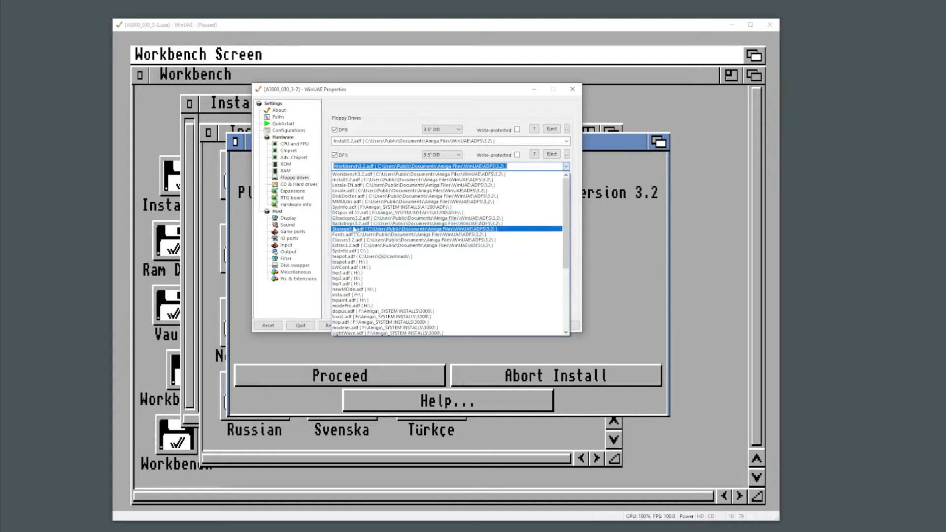
{"action": "left_click", "coordinate": [355, 196]}
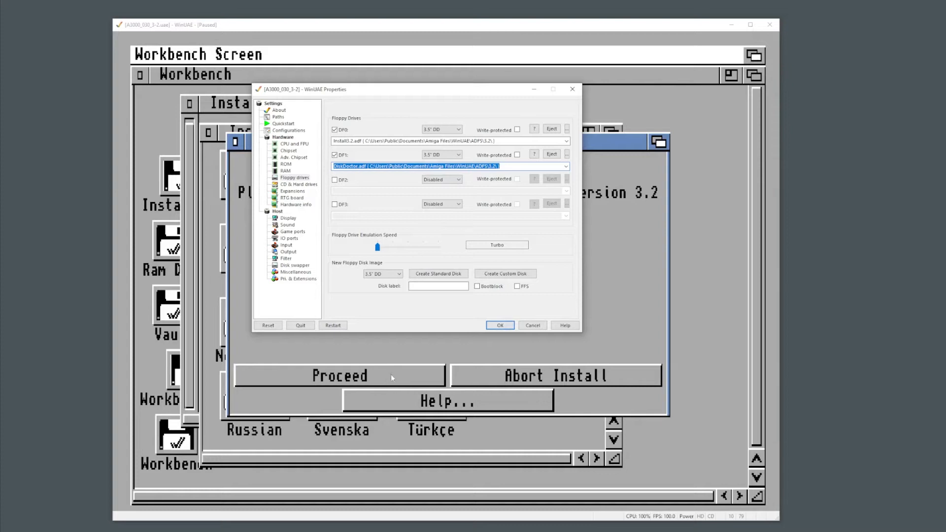
{"action": "left_click", "coordinate": [501, 326]}
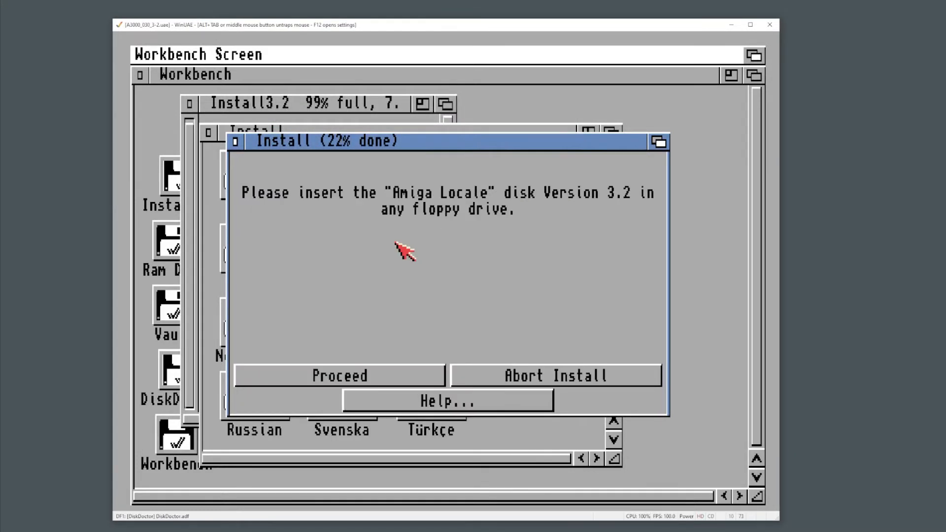
Replace the disk image in floppy drive DF1 with Locale.adf and return to the installation.
{"action": "key", "text": "F12"}
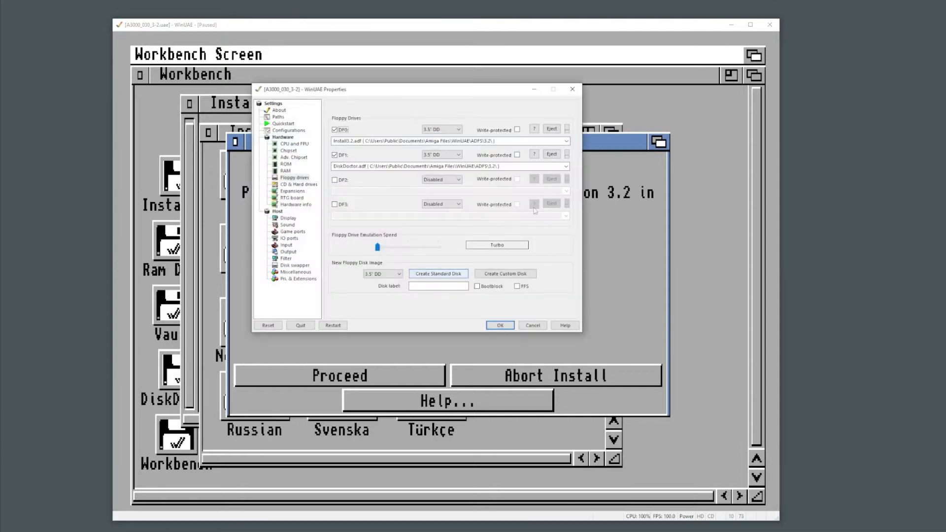
{"action": "left_click", "coordinate": [567, 166]}
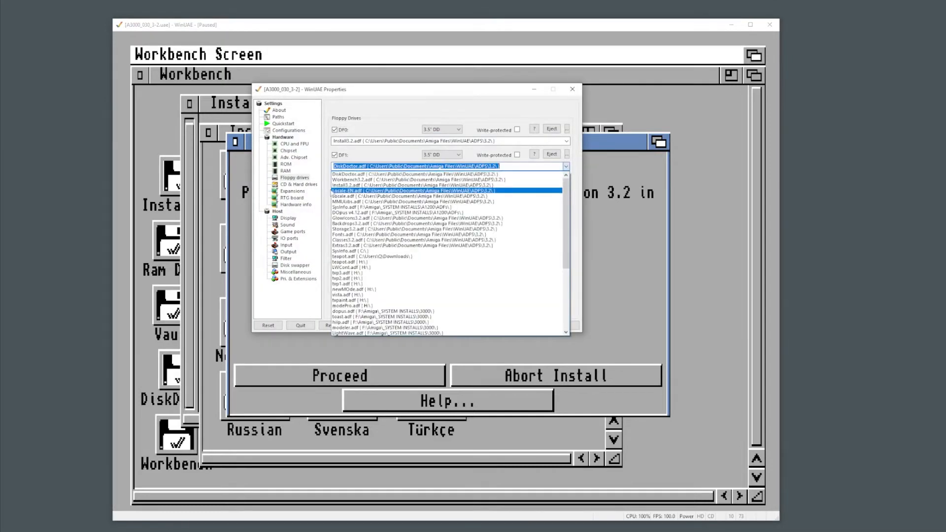
{"action": "left_click", "coordinate": [347, 191]}
{"action": "left_click", "coordinate": [492, 323]}
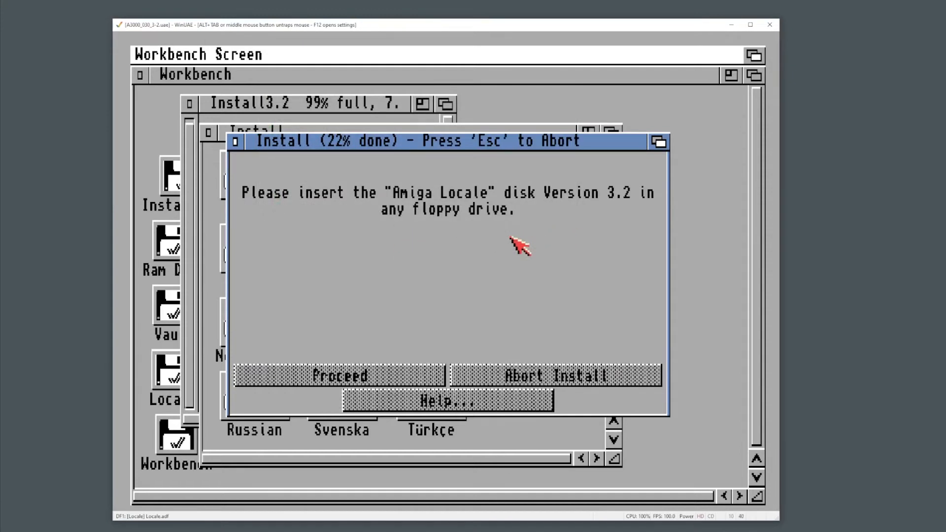
Replace the disk image in floppy drive DF1 with Locale-EN.adf and return to the installation.
{"action": "key", "text": "F12"}
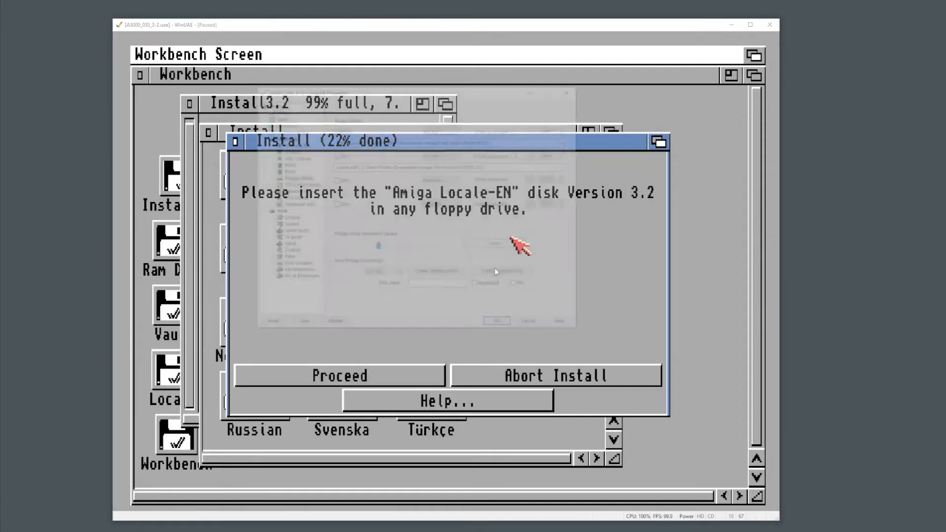
{"action": "left_click", "coordinate": [566, 168]}
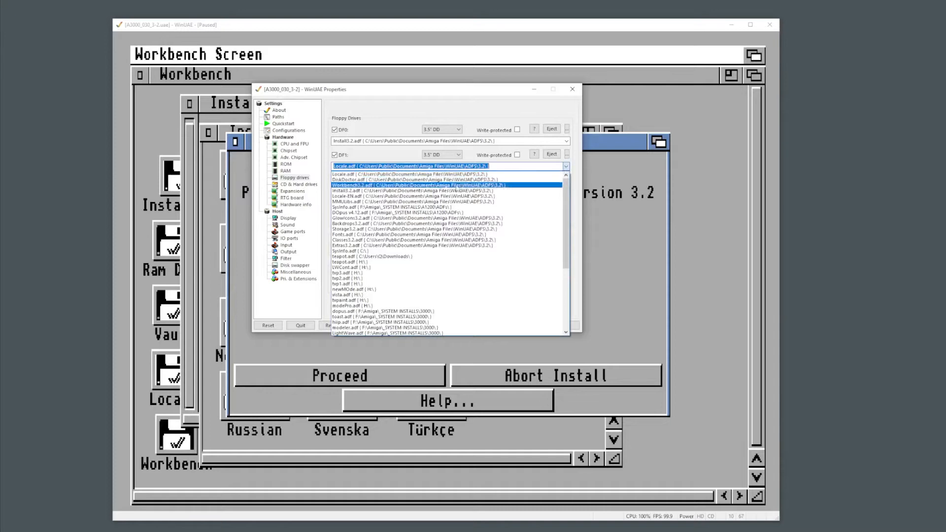
{"action": "left_click", "coordinate": [391, 197]}
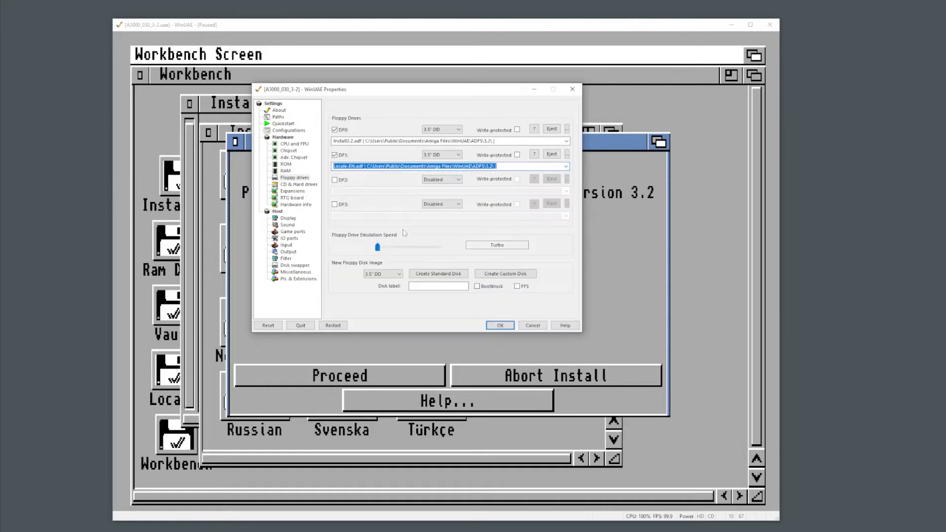
{"action": "left_click", "coordinate": [500, 324]}
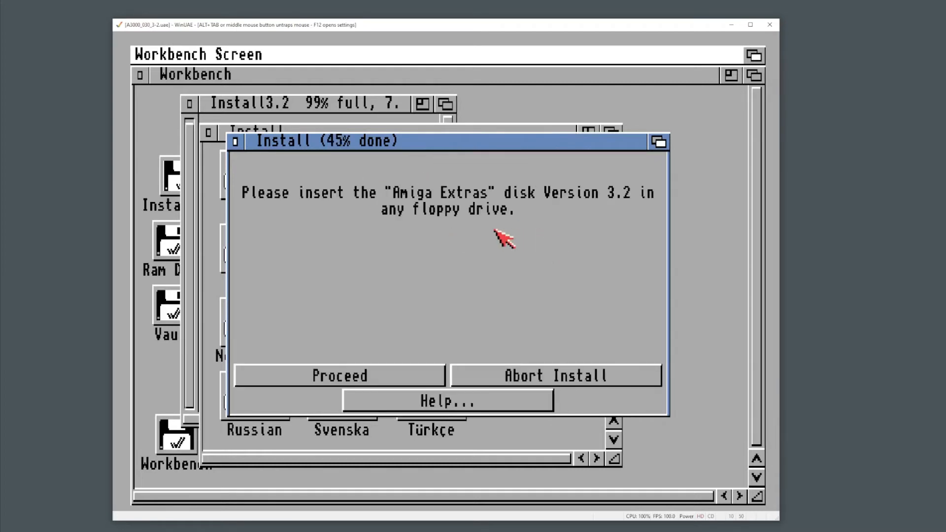
Replace the disk image in floppy drive DF1 with Extras3.2.adf and return to the installation.
{"action": "key", "text": "F12"}
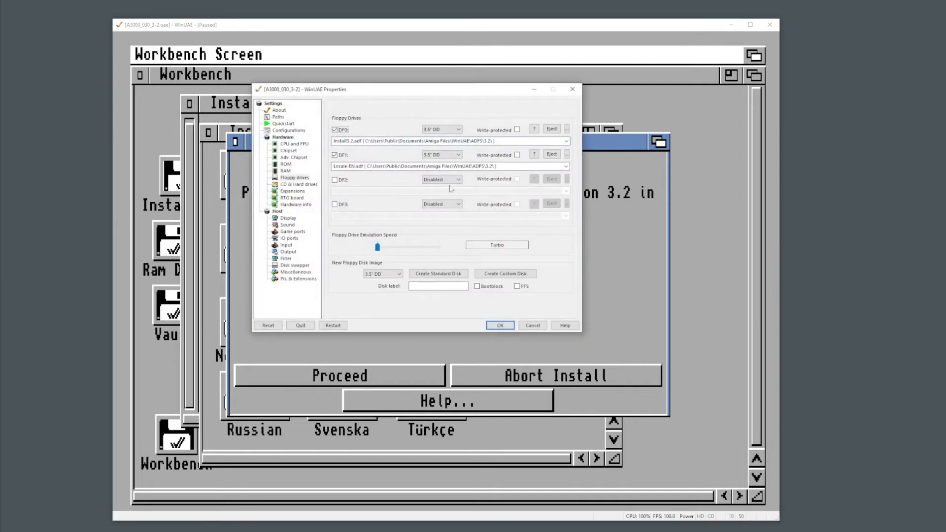
{"action": "left_click", "coordinate": [566, 167]}
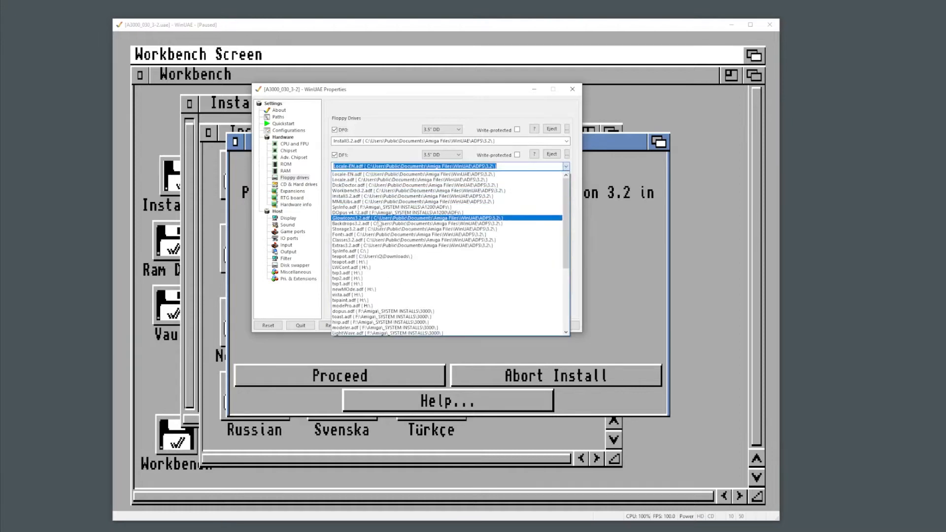
{"action": "left_click", "coordinate": [375, 245]}
{"action": "left_click", "coordinate": [500, 326]}
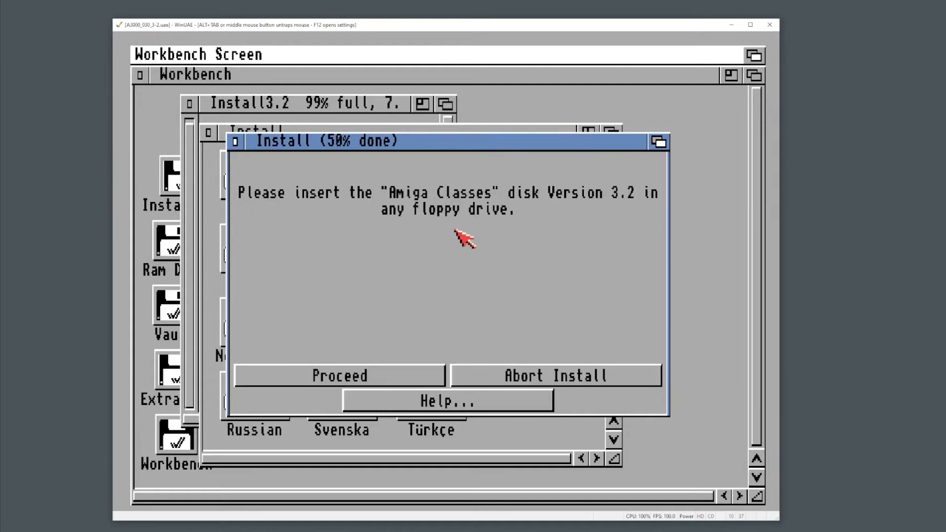
Replace the disk image in floppy drive DF1 with Classes3.2.adf and return to the installation.
{"action": "key", "text": "F12"}
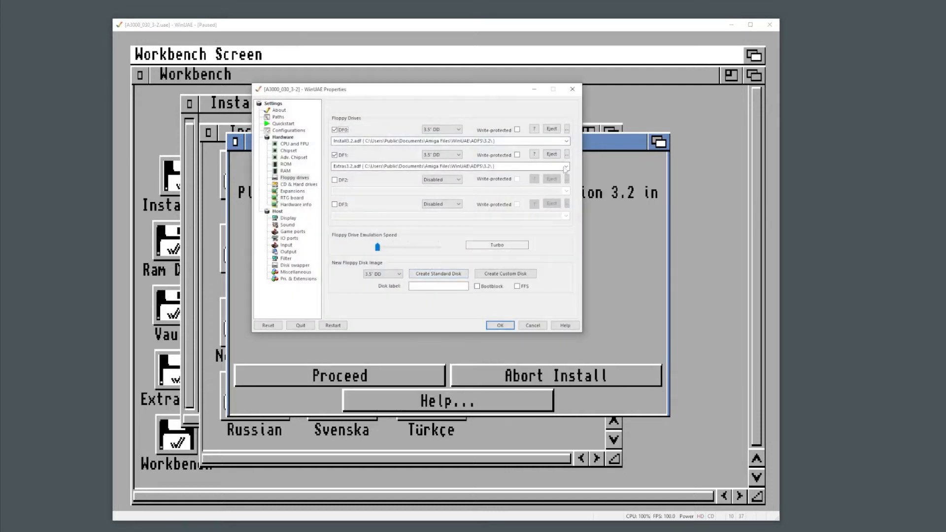
{"action": "left_click", "coordinate": [565, 168]}
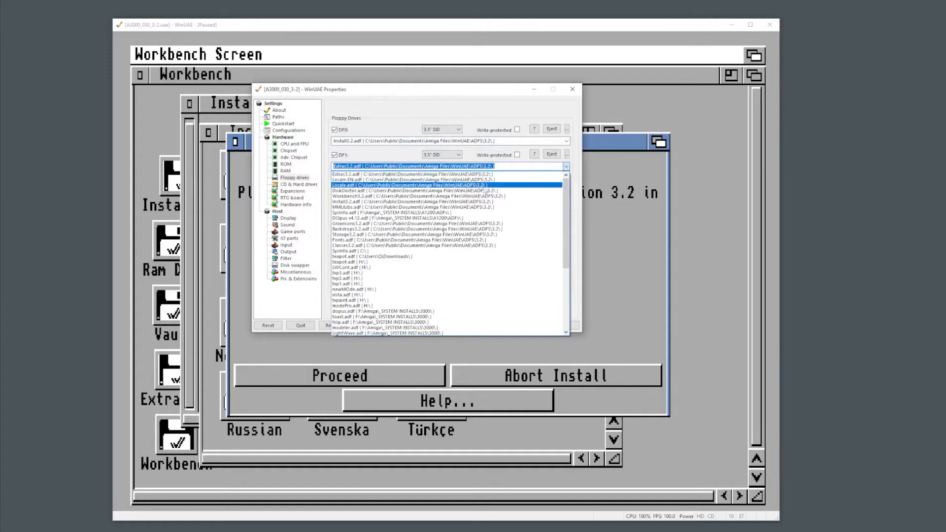
{"action": "left_click", "coordinate": [373, 245]}
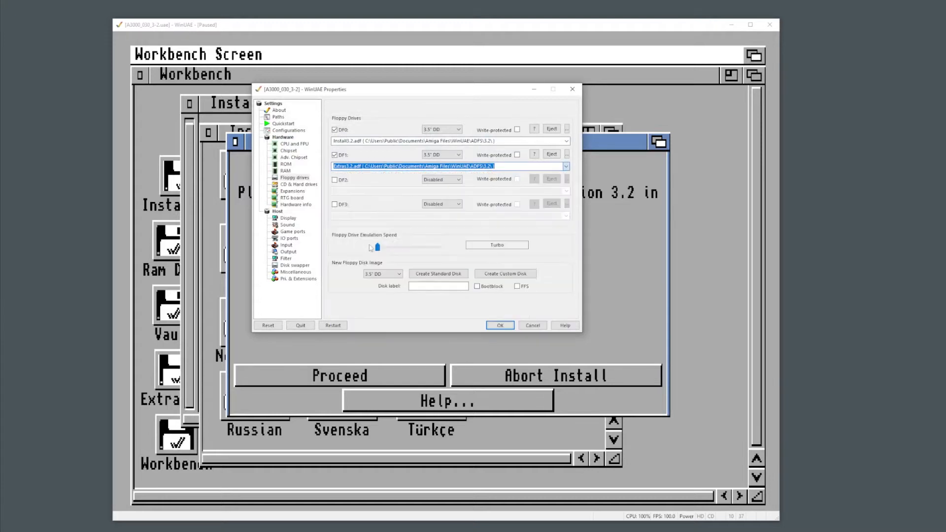
{"action": "left_click", "coordinate": [483, 327]}
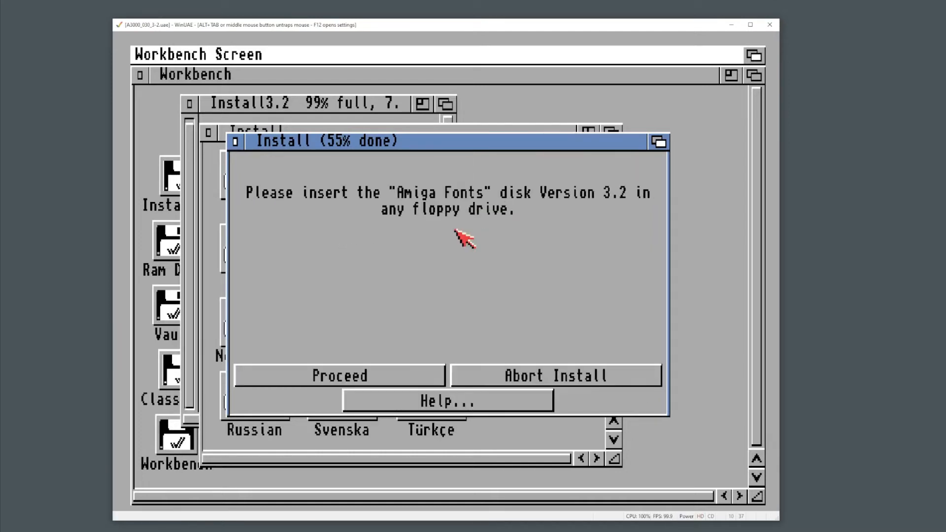
Replace the disk image in floppy drive DF1 with Fonts.adf and return to the installation.
{"action": "key", "text": "F12"}
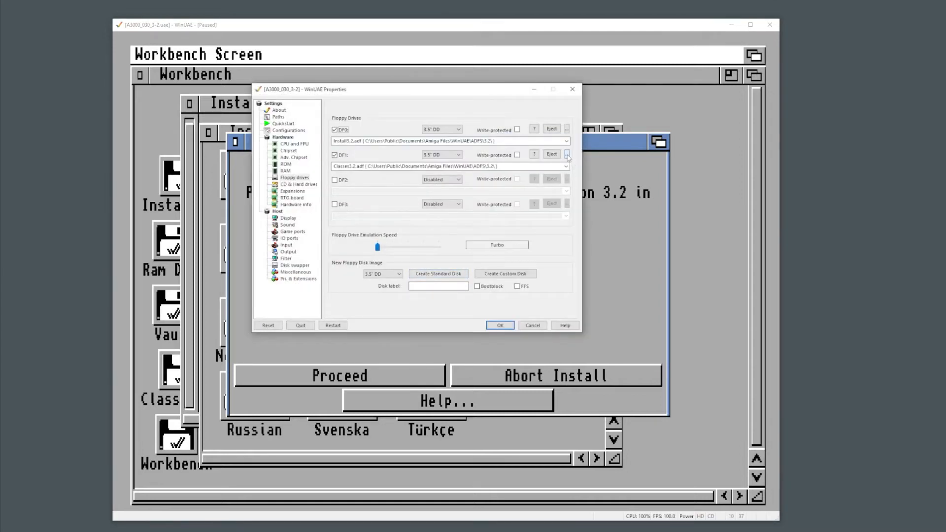
{"action": "left_click_drag", "start_coordinate": [513, 100], "coordinate": [518, 146]}
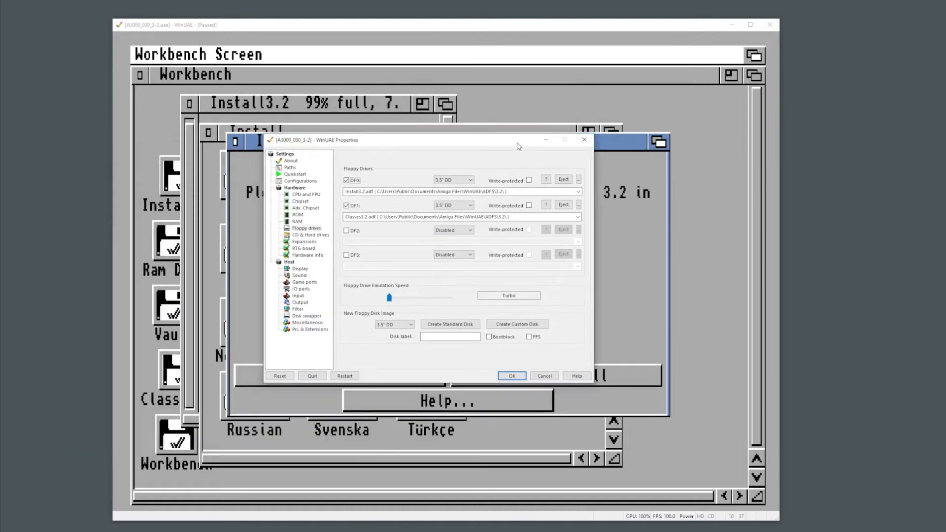
{"action": "left_click", "coordinate": [579, 218]}
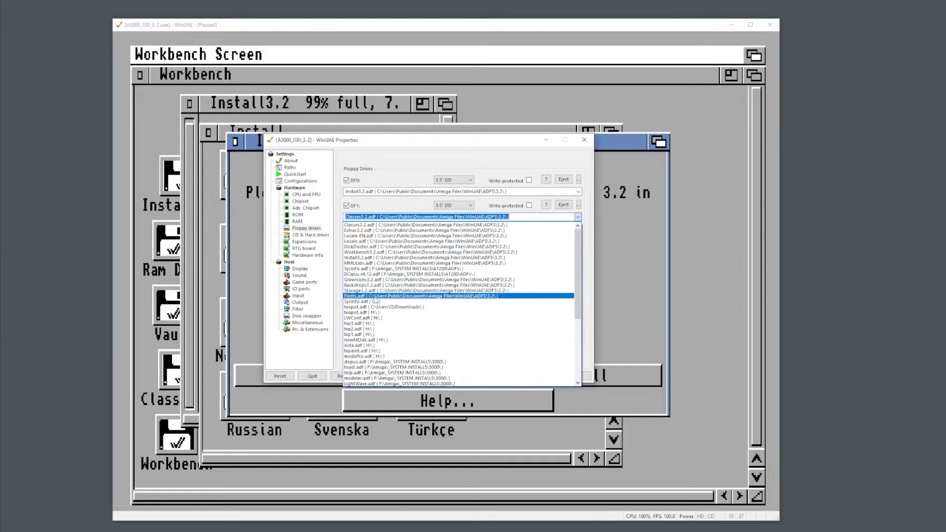
{"action": "left_click", "coordinate": [376, 301]}
{"action": "left_click", "coordinate": [513, 376]}
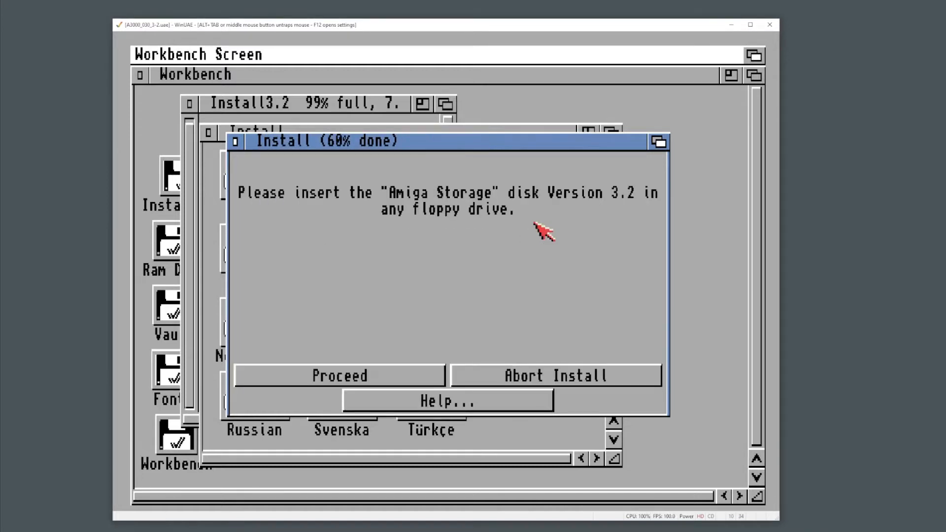
Replace the disk image in floppy drive DF1 with Storage3.2.adf and return to the installation.
{"action": "key", "text": "F12"}
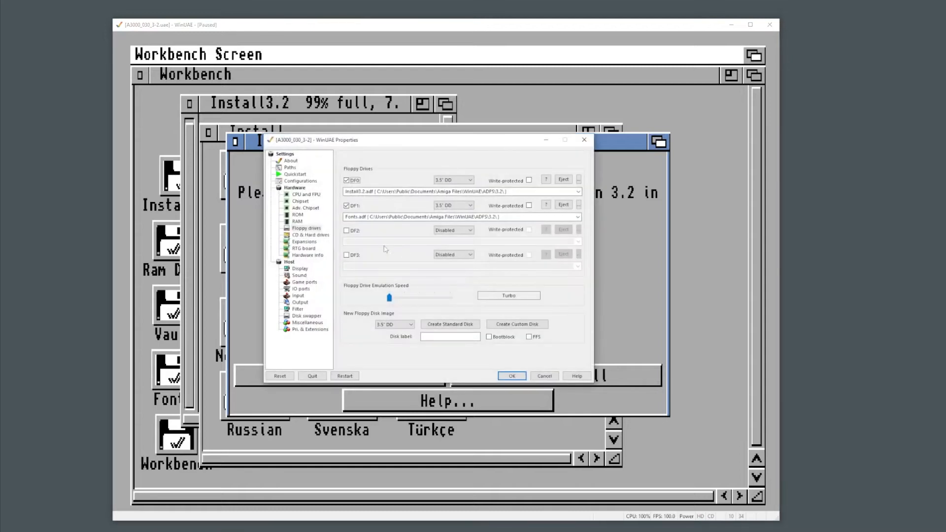
{"action": "left_click", "coordinate": [579, 217]}
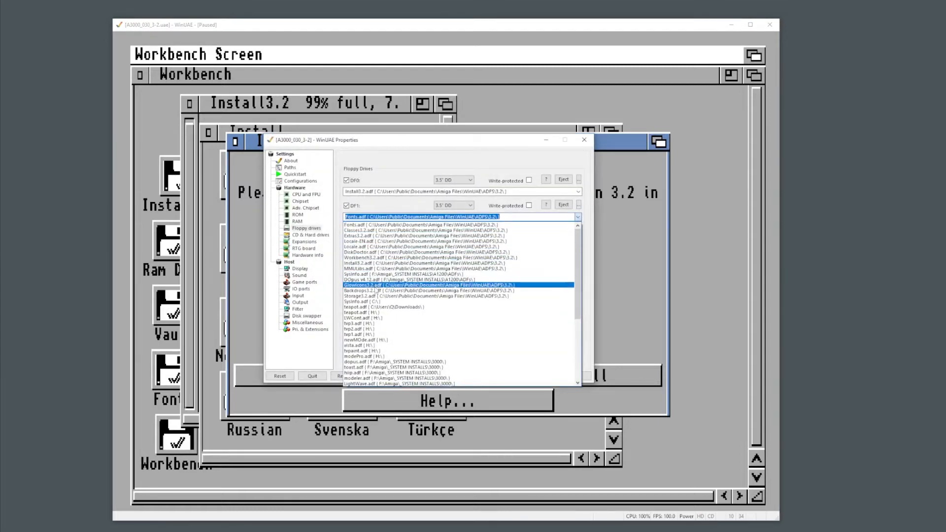
{"action": "left_click", "coordinate": [402, 296]}
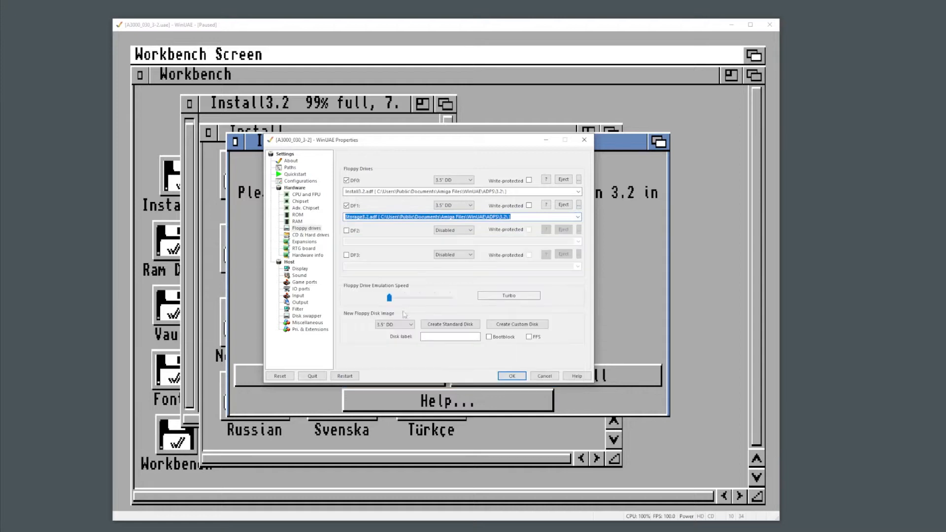
{"action": "left_click", "coordinate": [511, 377]}
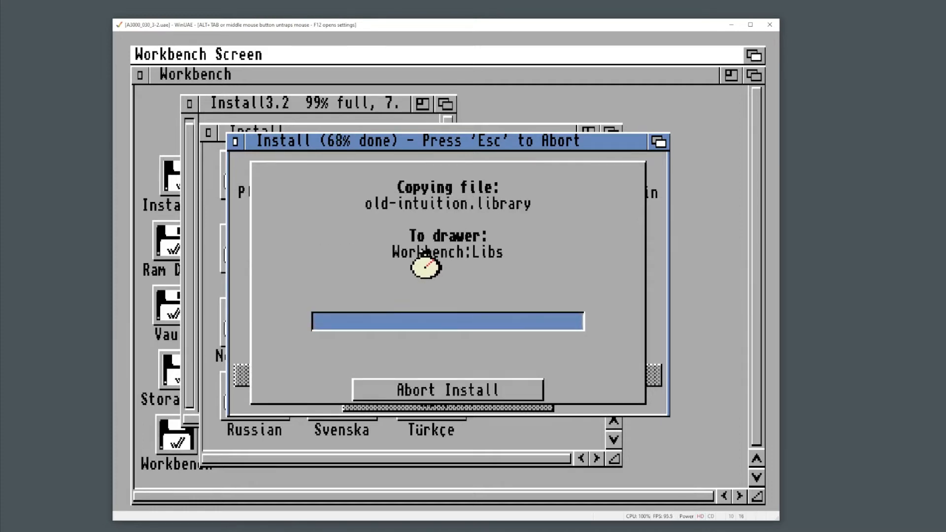
Replace the disk image in floppy drive DF1 with Backdrops3.2.adf and return to the installation.
{"action": "key", "text": "F12"}
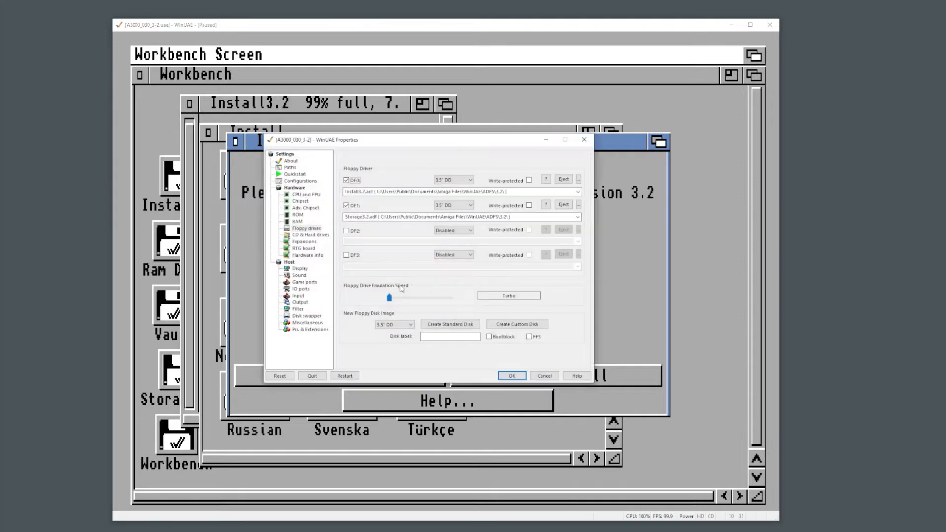
{"action": "left_click", "coordinate": [578, 217]}
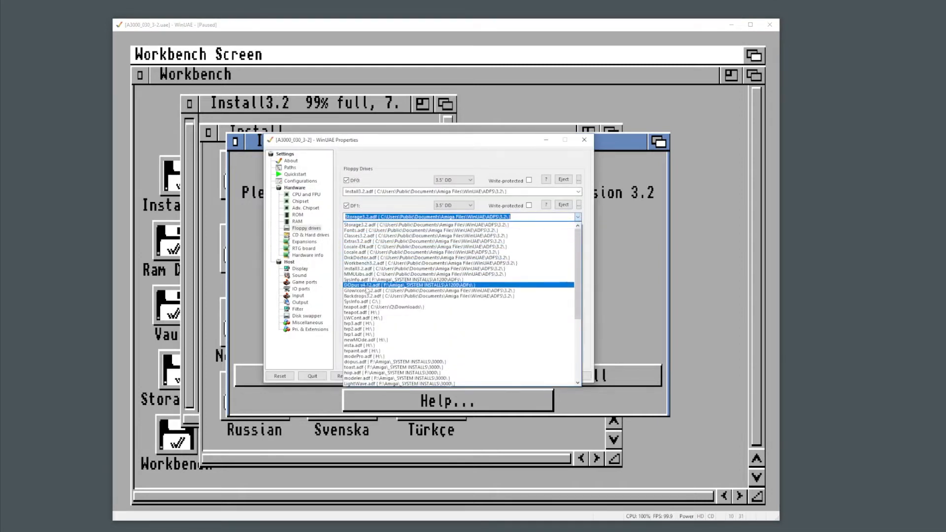
{"action": "left_click", "coordinate": [369, 297]}
{"action": "left_click", "coordinate": [513, 377]}
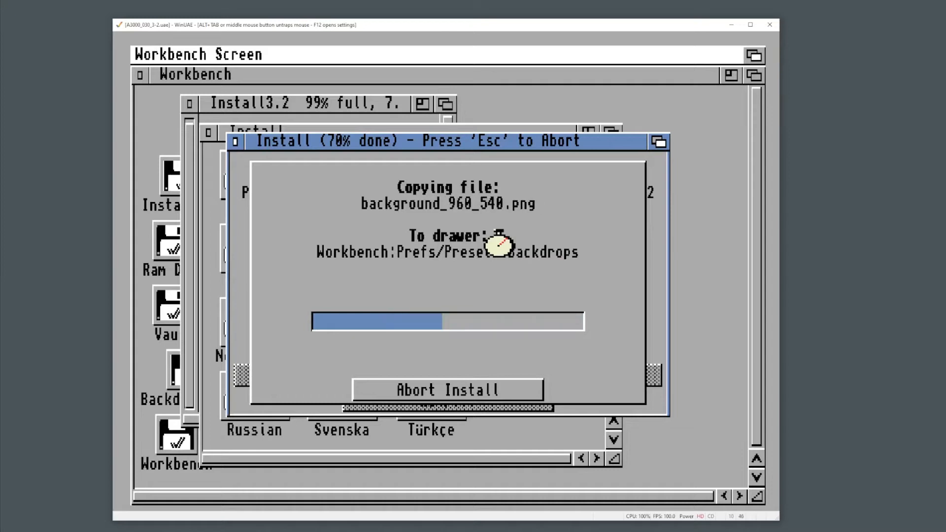
Replace the disk image in floppy drive DF1 with GlowIcons3.2.adf and return to the installation.
{"action": "key", "text": "F12"}
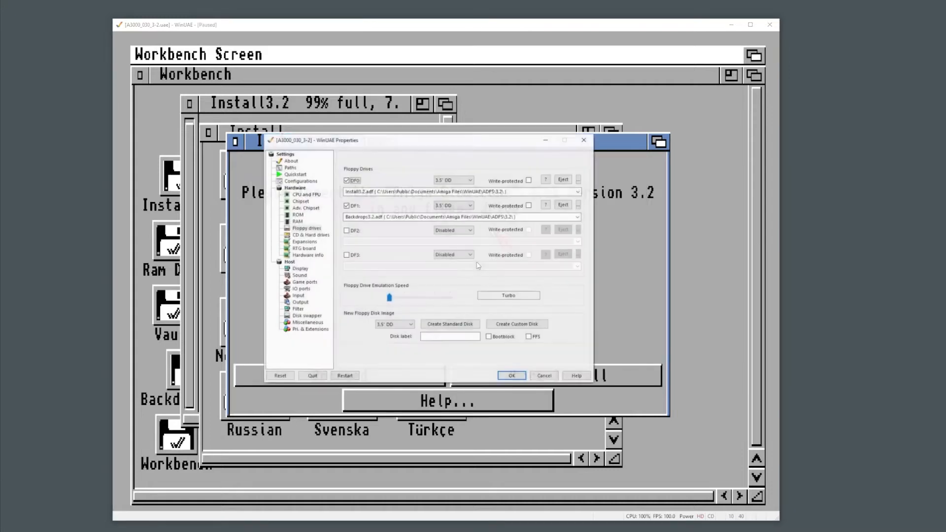
{"action": "left_click", "coordinate": [579, 217]}
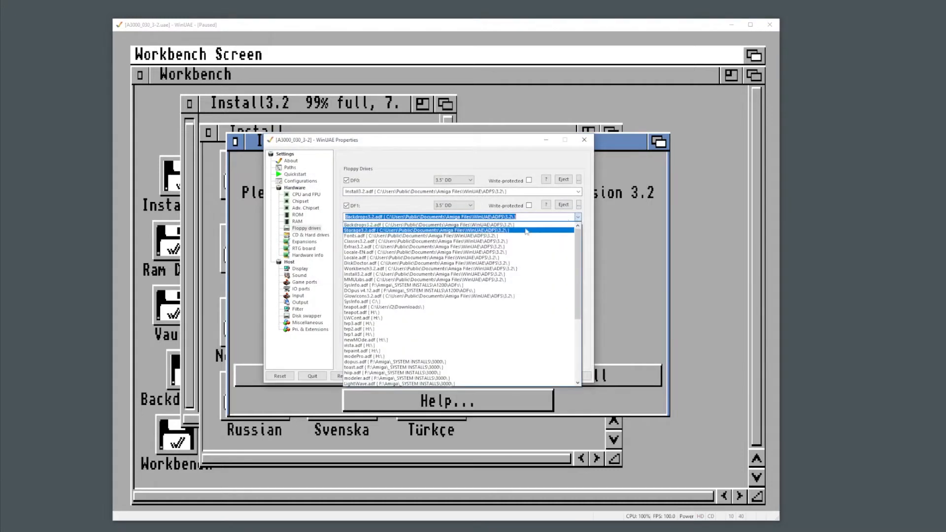
{"action": "left_click", "coordinate": [380, 297]}
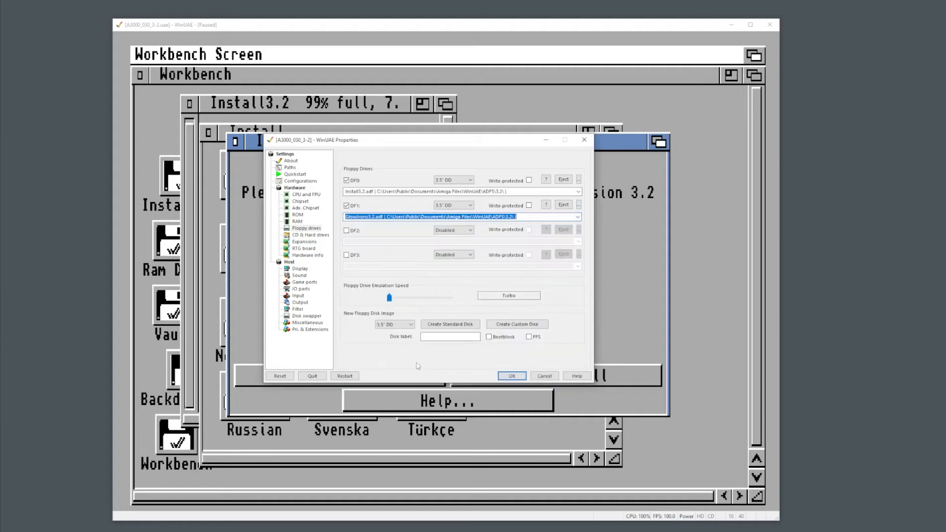
{"action": "left_click", "coordinate": [512, 377]}
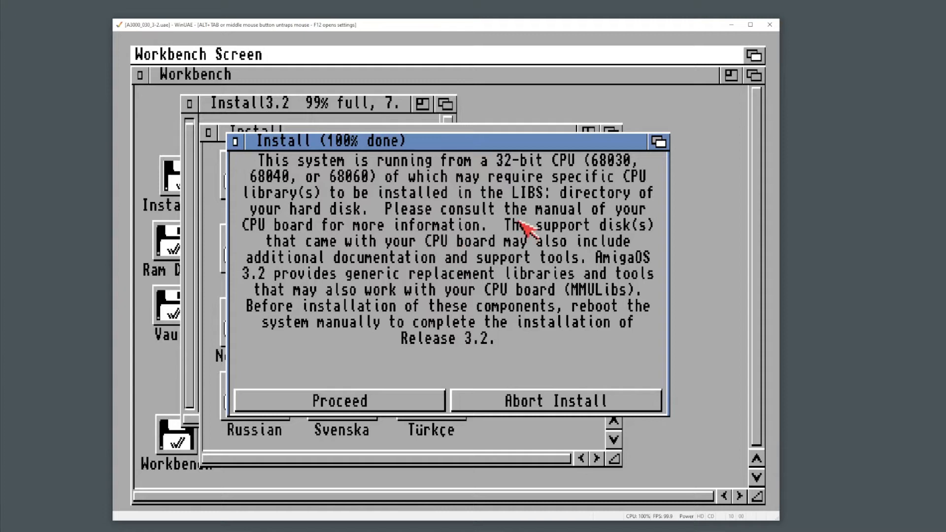
Proceed past the installer's final notices and close the Install and Install3.2 windows.
{"action": "left_click", "coordinate": [381, 403]}
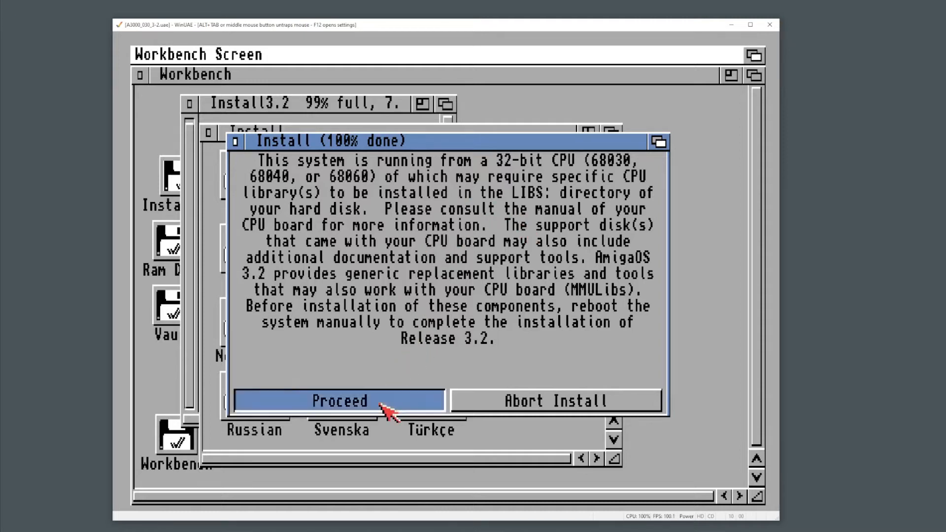
{"action": "left_click", "coordinate": [412, 400]}
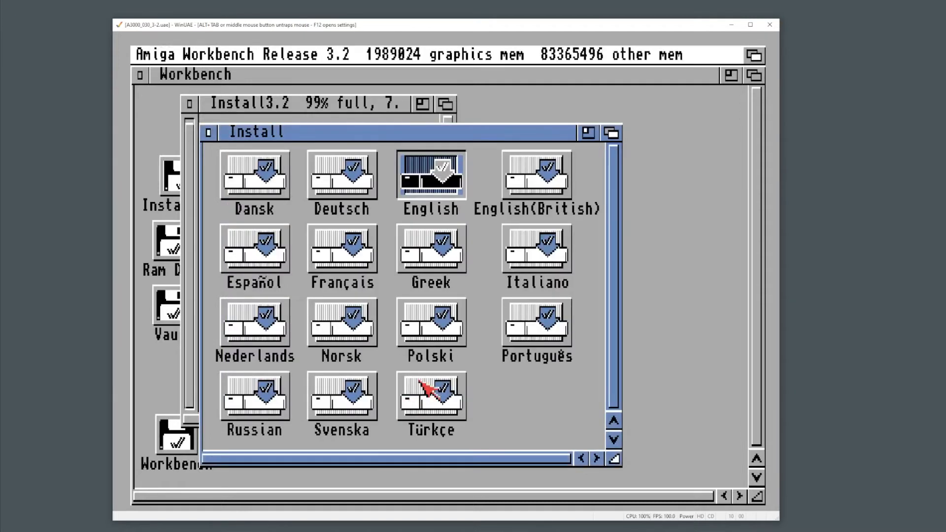
{"action": "left_click", "coordinate": [207, 136]}
{"action": "left_click", "coordinate": [194, 105]}
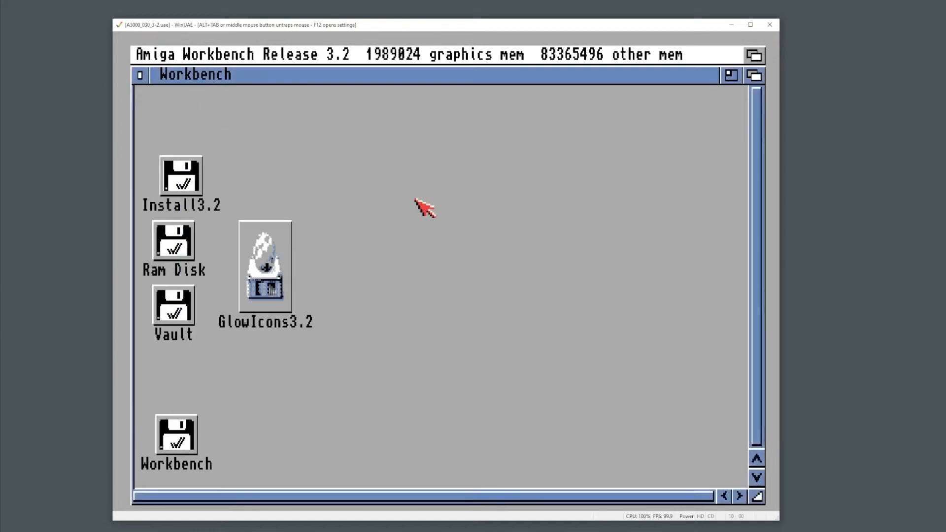
Replace the disk image in floppy drive DF1 with MMULibs.adf and return to the Workbench.
{"action": "key", "text": "F12"}
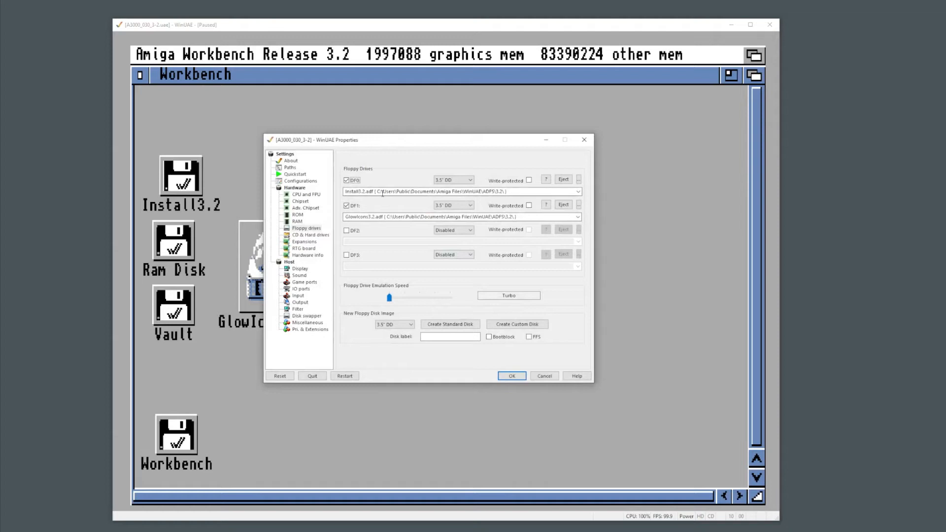
{"action": "left_click", "coordinate": [581, 218]}
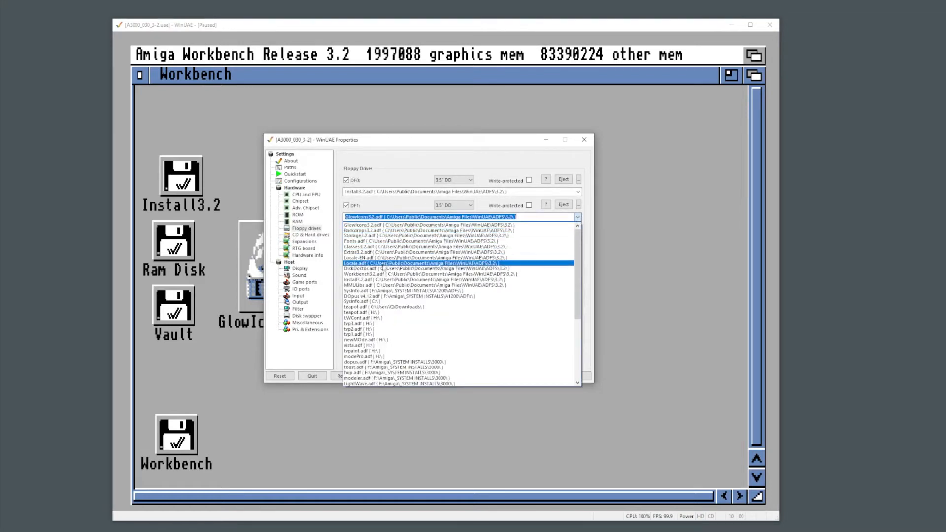
{"action": "left_click", "coordinate": [379, 286]}
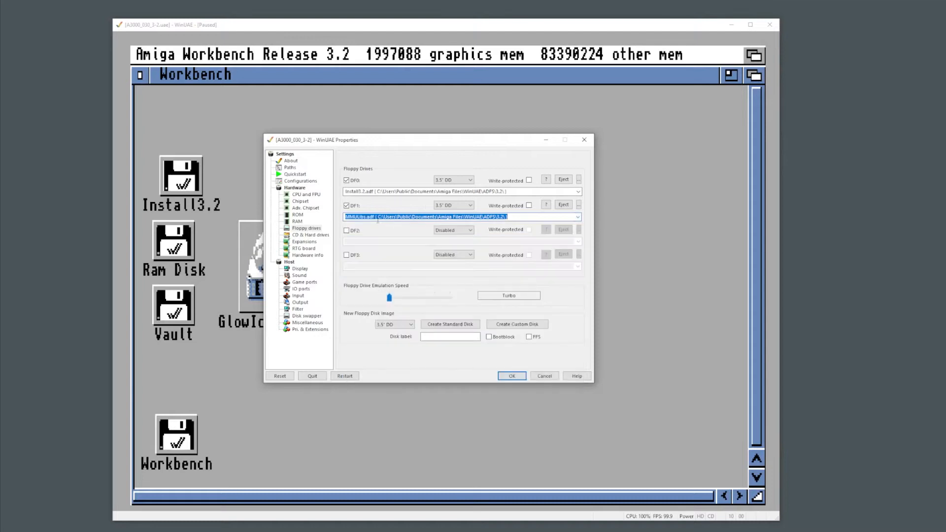
{"action": "left_click", "coordinate": [513, 376]}
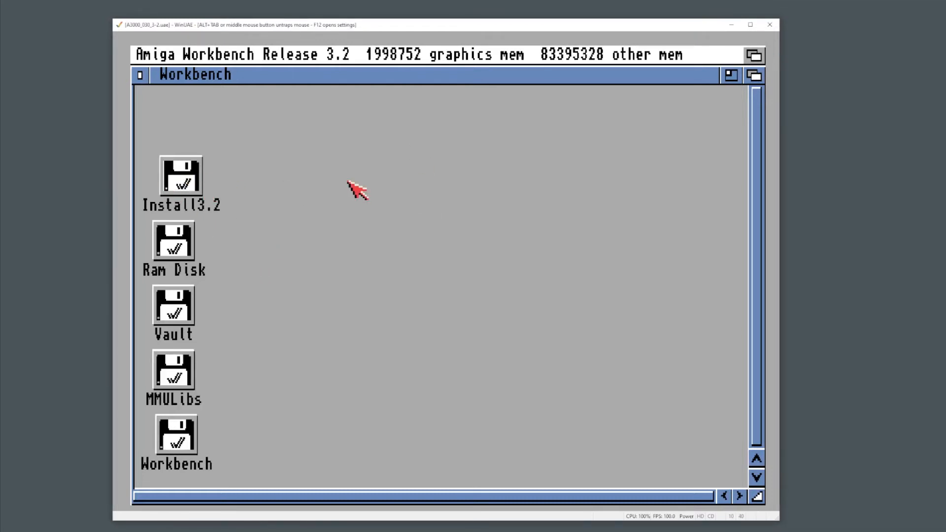
Eject the disk images from floppy drives DF0 and DF1.
{"action": "key", "text": "F12"}
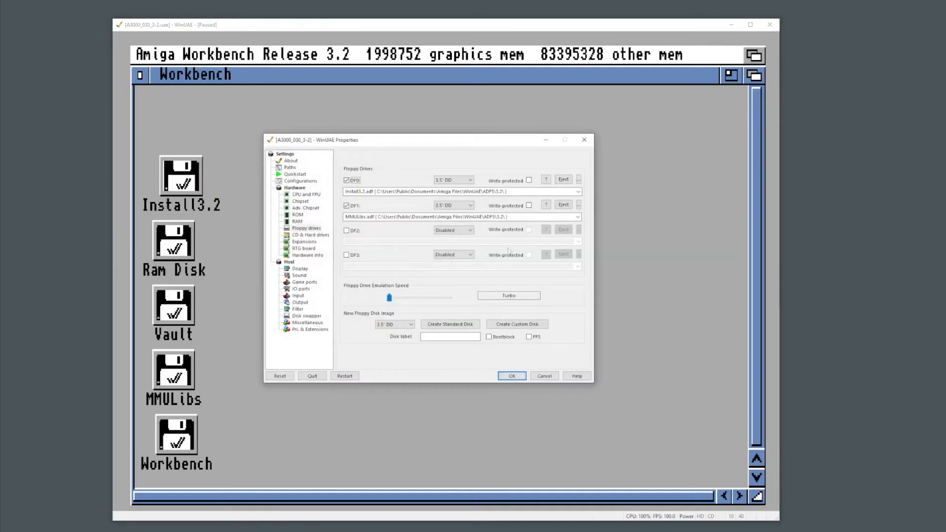
{"action": "left_click", "coordinate": [563, 179]}
{"action": "left_click", "coordinate": [563, 205]}
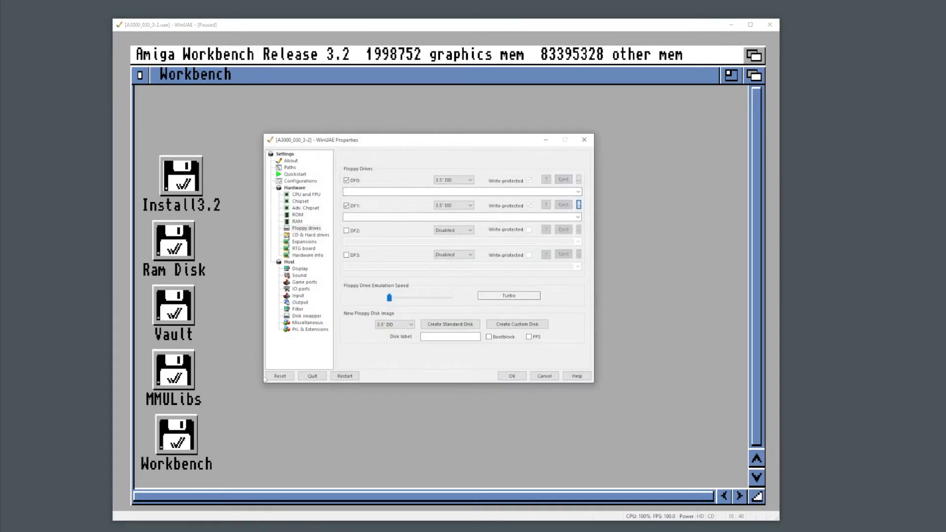
Reset the emulated Amiga and resume booting past the missing CPU library notice.
{"action": "left_click", "coordinate": [280, 376]}
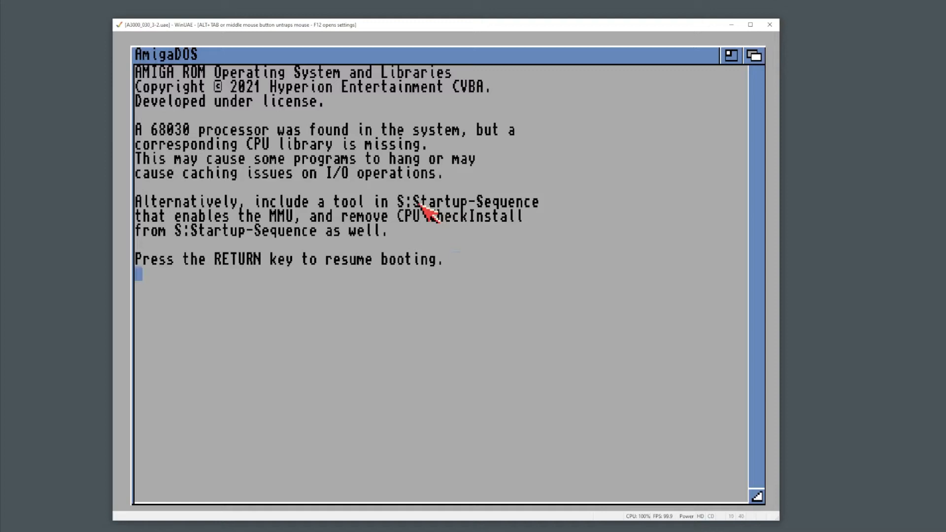
{"action": "key", "text": "Return"}
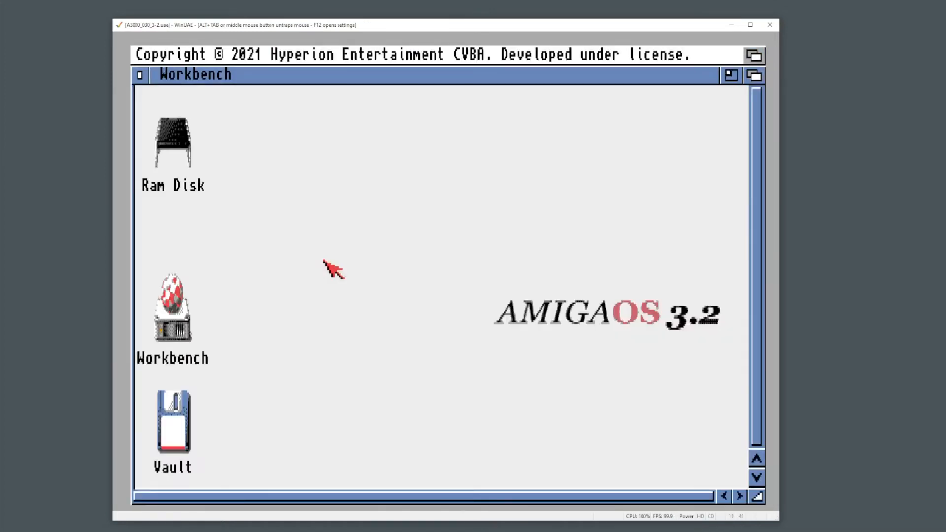
Insert Install3.2.adf into floppy drive DF0 and MMULibs.adf into DF1, and return to the Workbench.
{"action": "key", "text": "F12"}
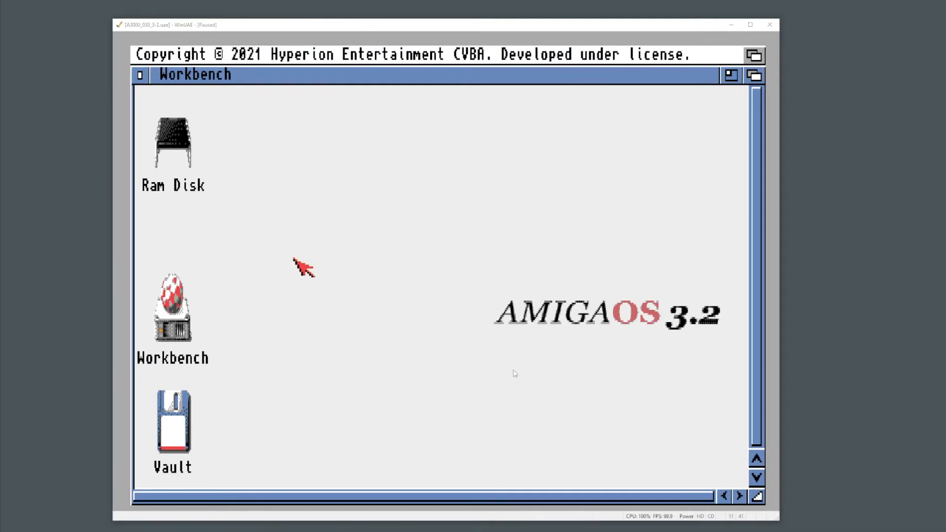
{"action": "left_click", "coordinate": [578, 191]}
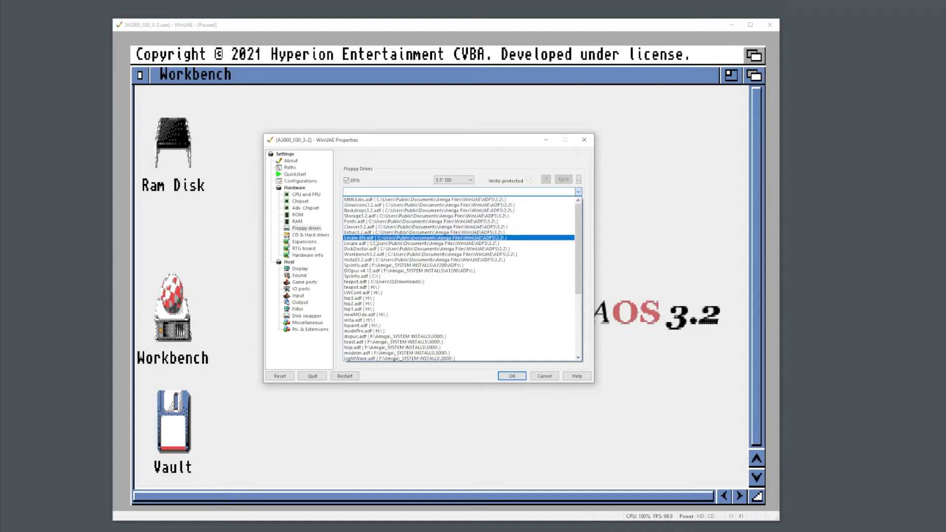
{"action": "left_click", "coordinate": [372, 260]}
{"action": "left_click", "coordinate": [578, 218]}
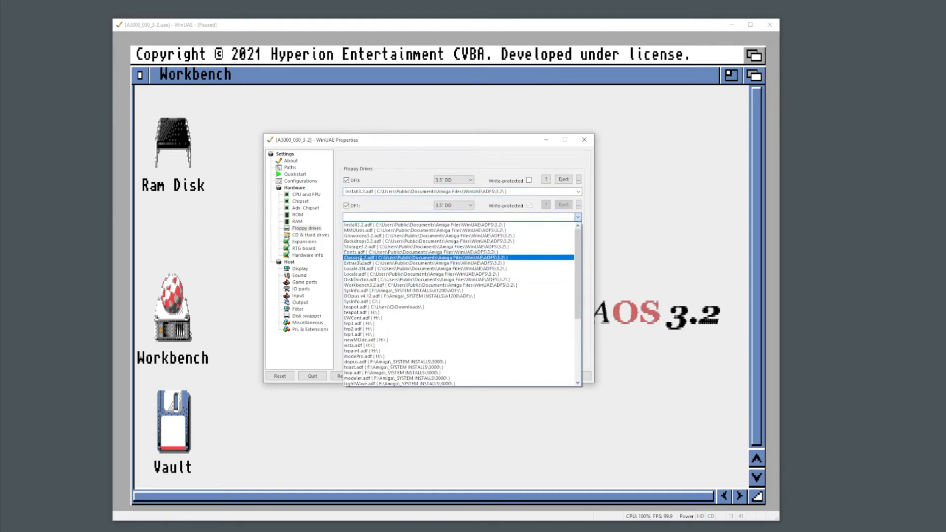
{"action": "left_click", "coordinate": [362, 230]}
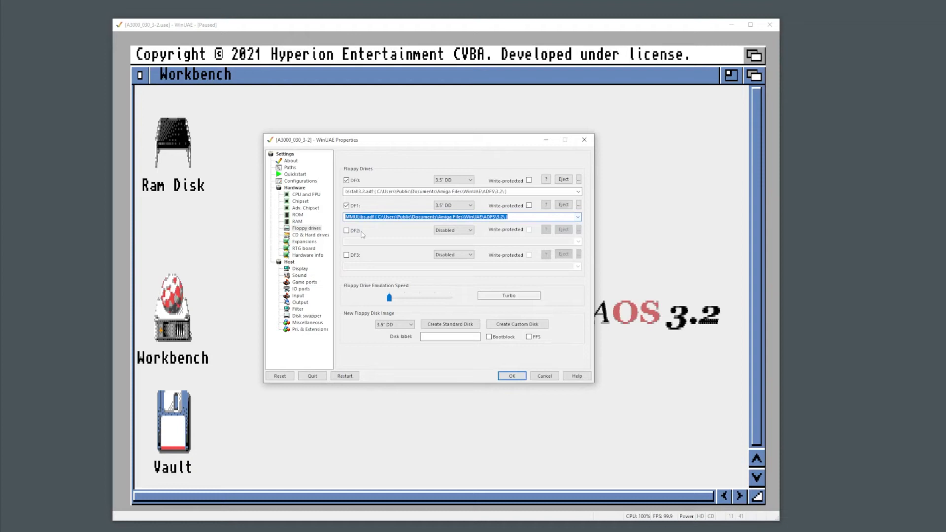
{"action": "left_click", "coordinate": [512, 376]}
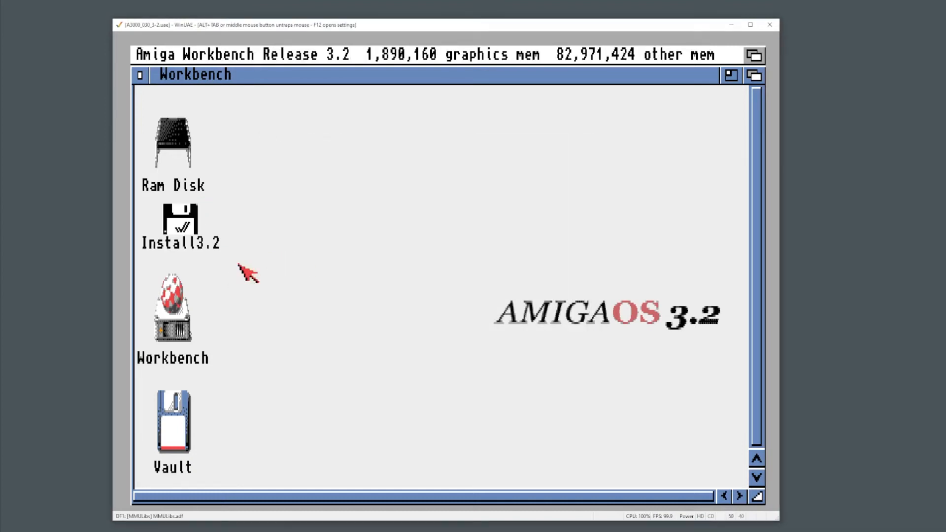
Start the English installer from the Install drawer of the Install3.2 disk.
{"action": "double_click", "coordinate": [176, 226]}
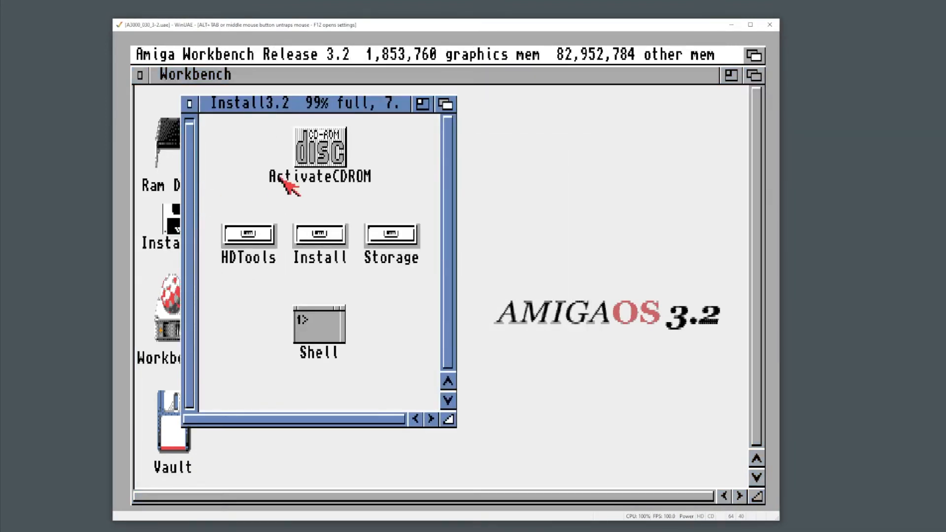
{"action": "double_click", "coordinate": [315, 233]}
{"action": "left_click", "coordinate": [458, 176]}
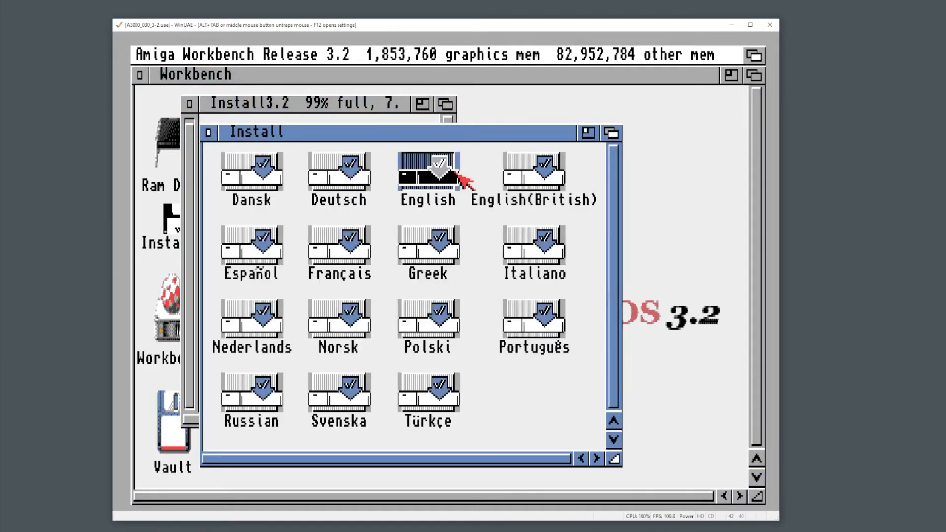
{"action": "double_click", "coordinate": [459, 176]}
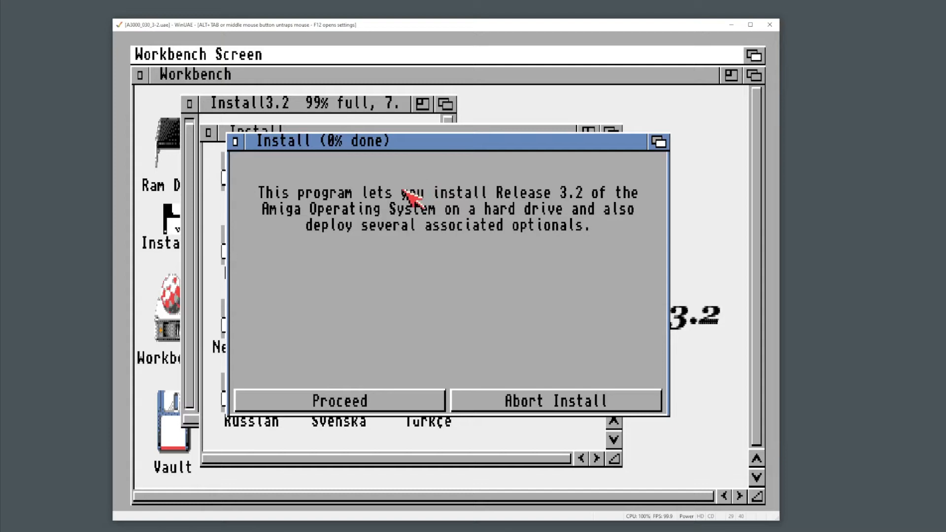
Install the CPU Support Libraries to the Workbench: partition with Other as the CPU card manufacturer.
{"action": "left_click", "coordinate": [351, 406]}
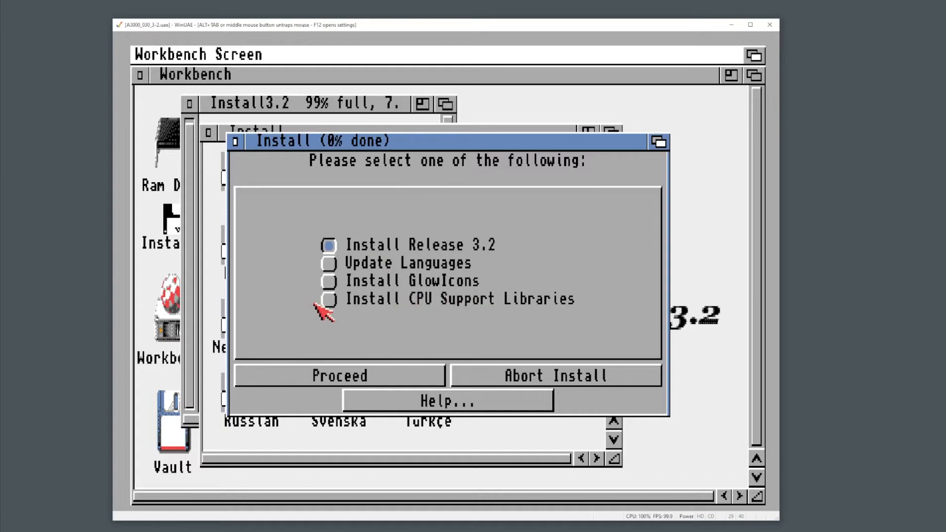
{"action": "left_click", "coordinate": [329, 300]}
{"action": "left_click", "coordinate": [353, 376]}
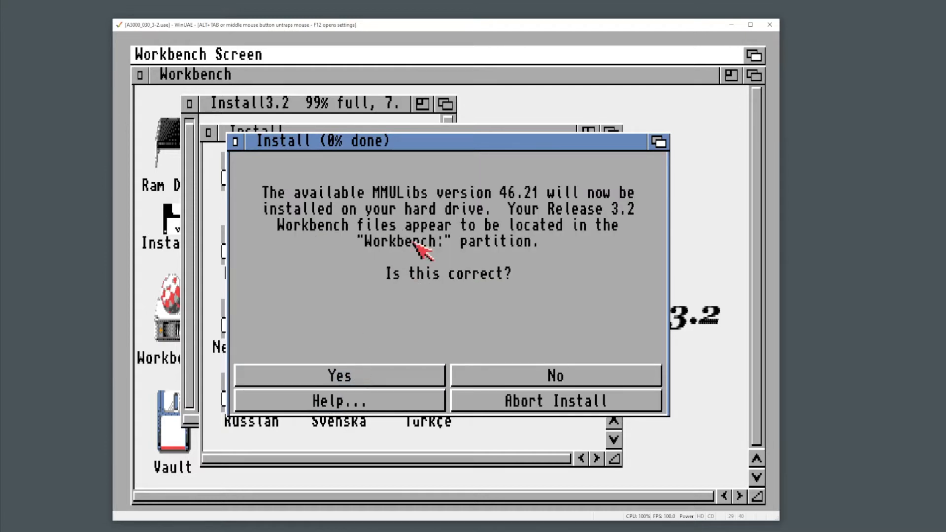
{"action": "left_click", "coordinate": [362, 375]}
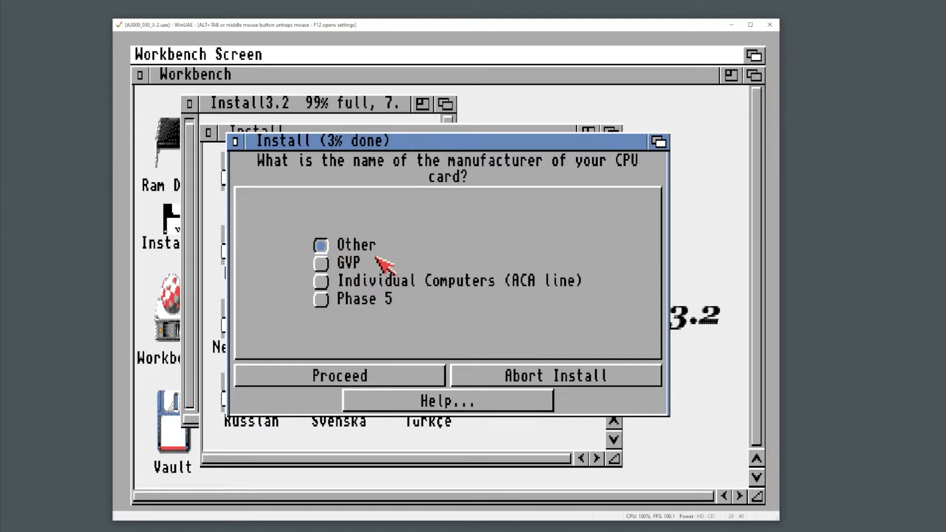
{"action": "left_click", "coordinate": [317, 377]}
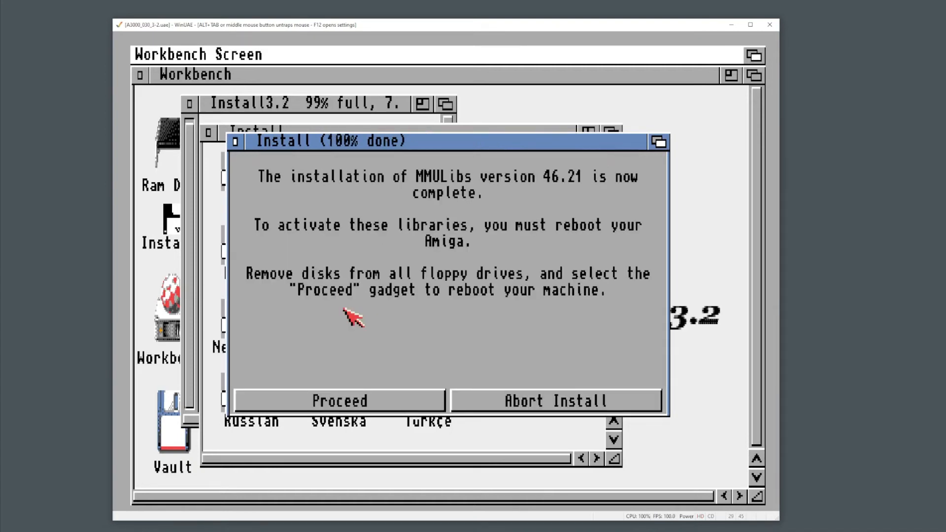
Eject the disk images from floppy drives DF1 and DF0 and proceed with the installer's reboot.
{"action": "key", "text": "F12"}
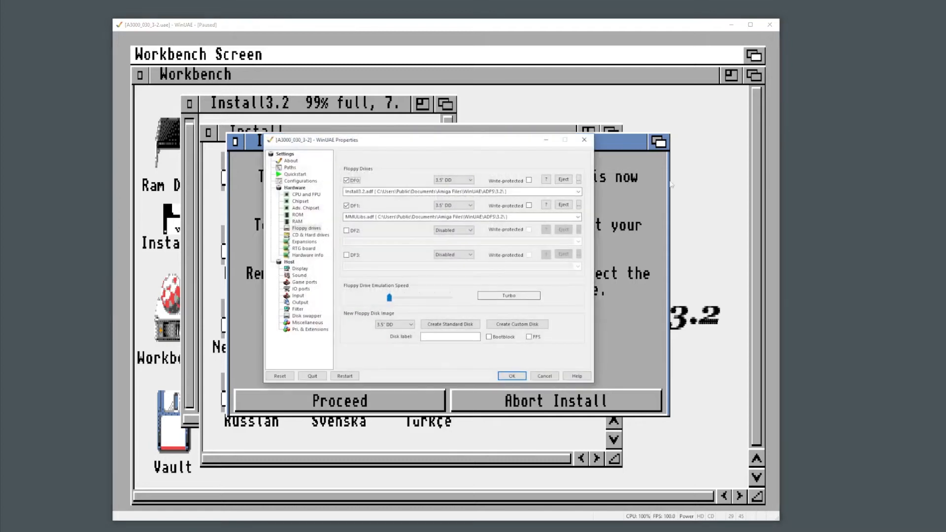
{"action": "left_click", "coordinate": [567, 204]}
{"action": "left_click", "coordinate": [563, 179]}
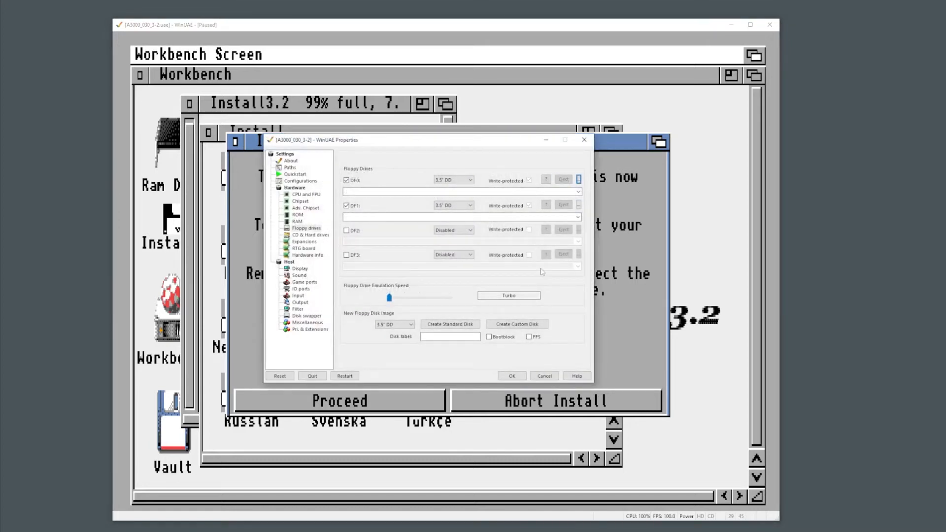
{"action": "left_click", "coordinate": [512, 376]}
{"action": "left_click", "coordinate": [406, 400]}
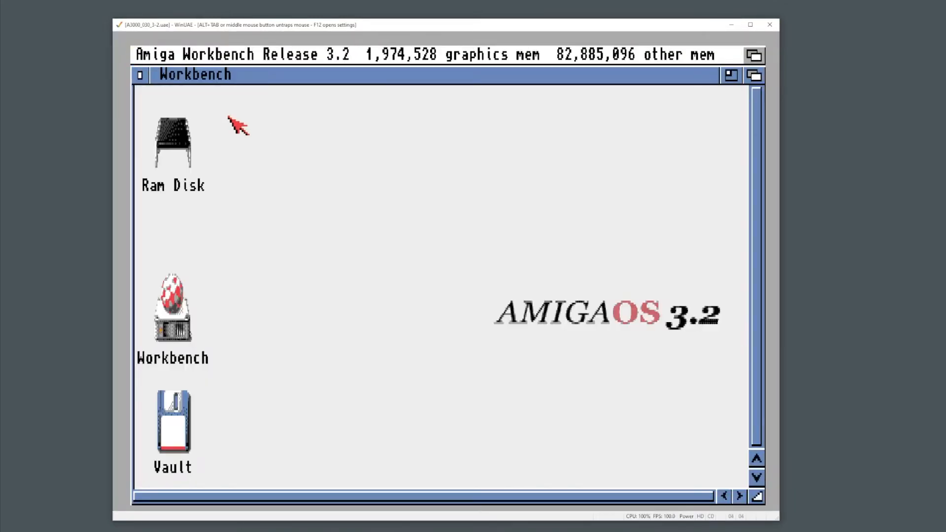
Turn the Workbench window into a backdrop and open the Prefs drawer on the Workbench volume.
{"action": "right_click", "coordinate": [203, 71]}
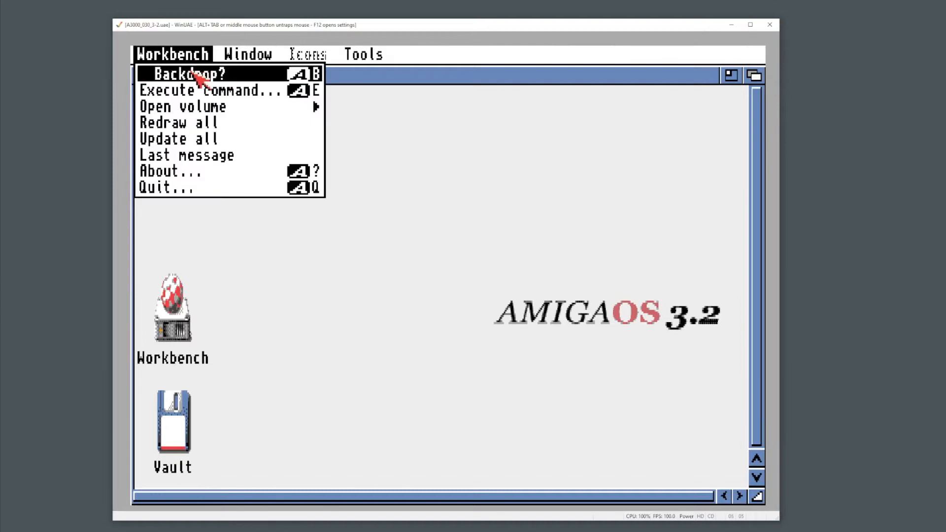
{"action": "double_click", "coordinate": [177, 284]}
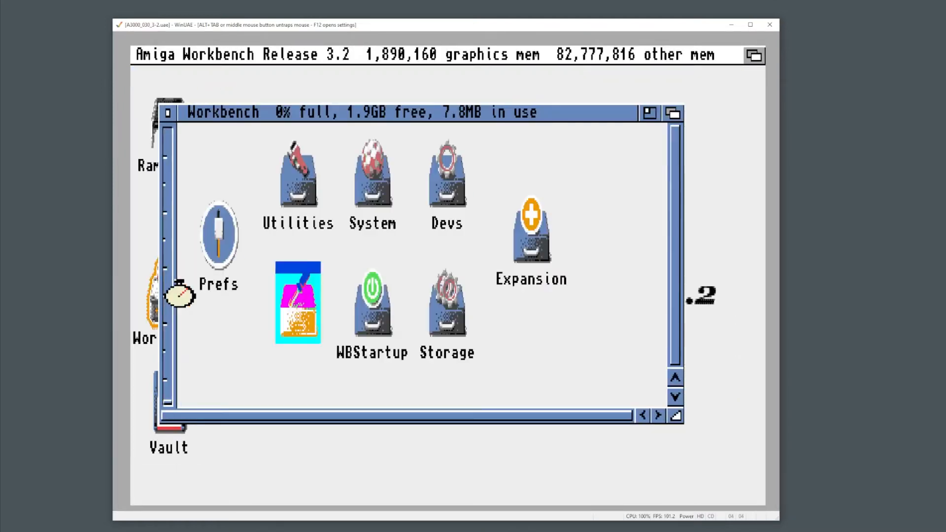
{"action": "left_click", "coordinate": [239, 238]}
{"action": "double_click", "coordinate": [240, 239]}
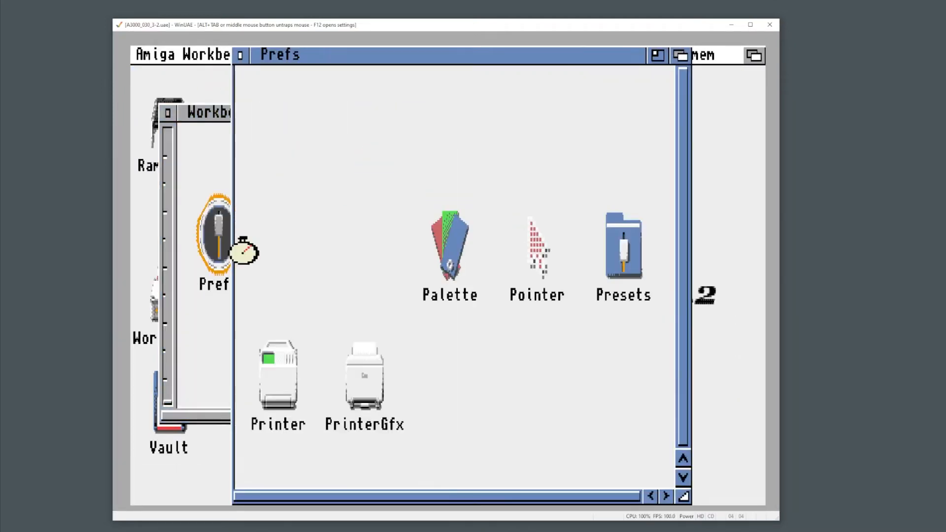
Save the IControl preferences with Can Move Off-screen enabled for windows.
{"action": "double_click", "coordinate": [533, 139]}
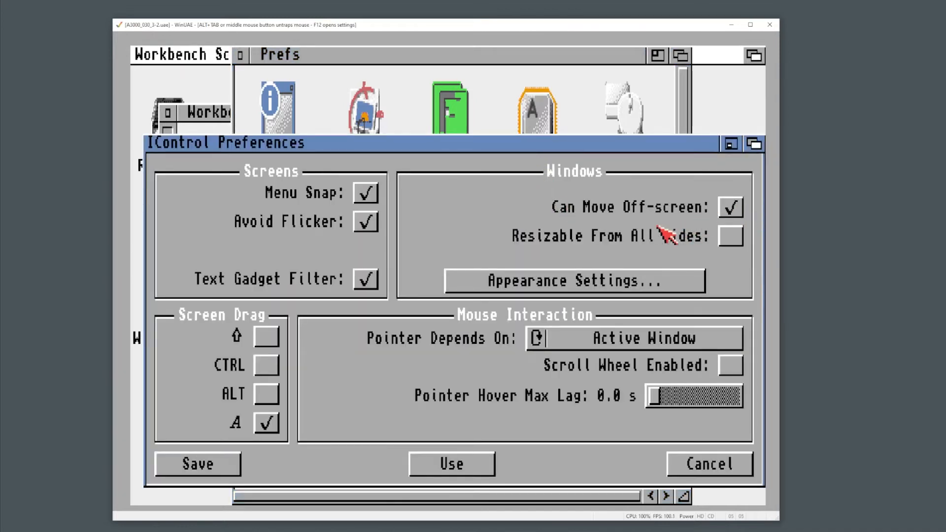
{"action": "left_click", "coordinate": [208, 457]}
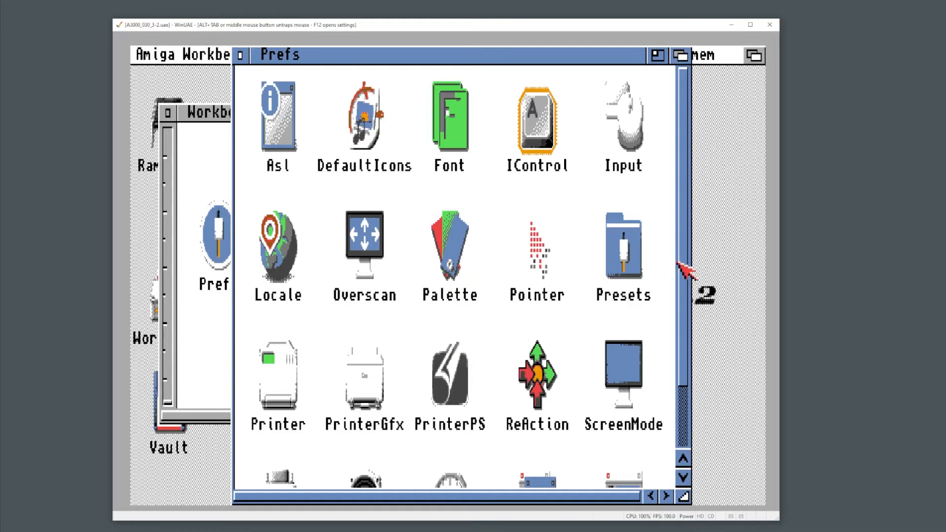
Set the background type to Pattern for both the Workbench and Windows placements in WBPattern and save.
{"action": "left_click_drag", "start_coordinate": [680, 264], "coordinate": [679, 362]}
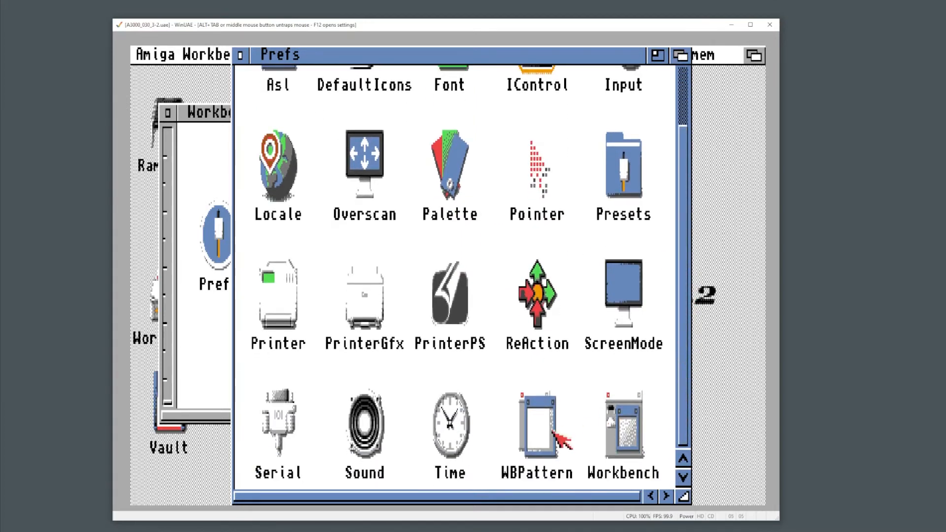
{"action": "double_click", "coordinate": [545, 429]}
{"action": "left_click", "coordinate": [369, 237]}
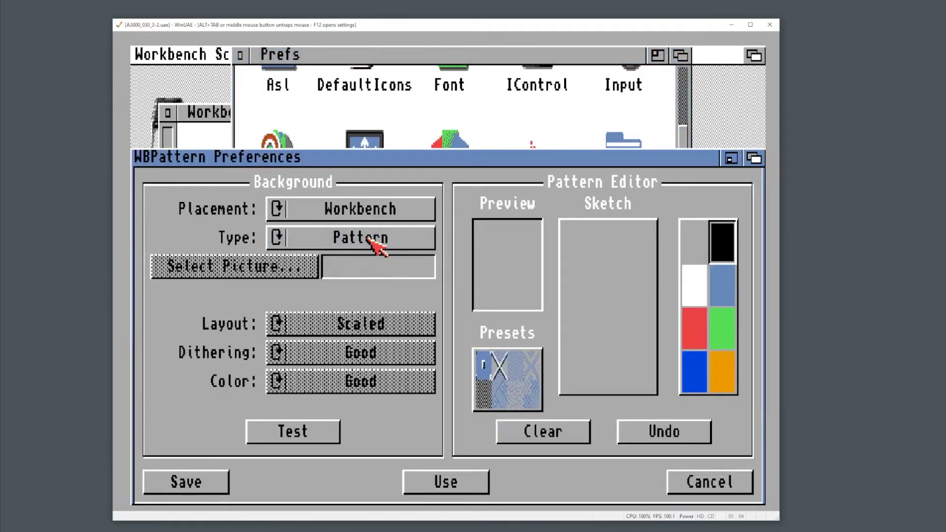
{"action": "left_click", "coordinate": [386, 215]}
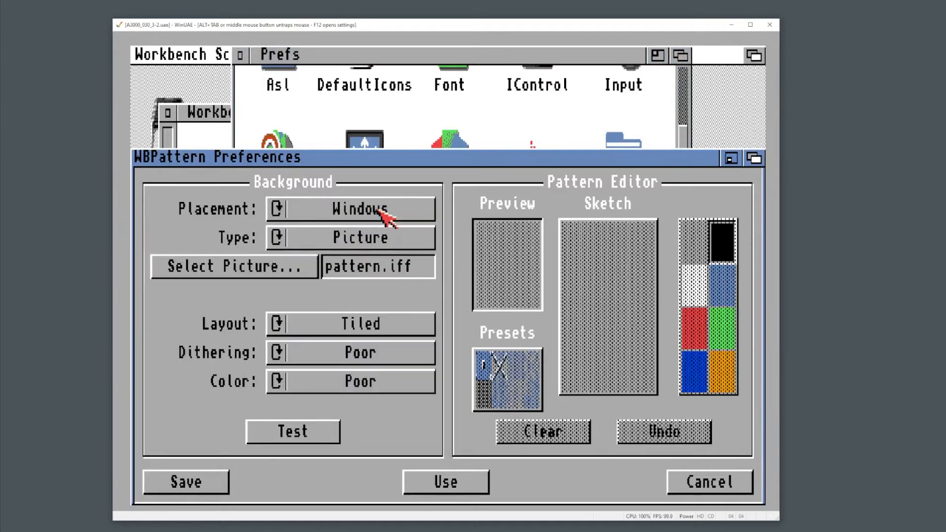
{"action": "left_click", "coordinate": [381, 236]}
{"action": "left_click", "coordinate": [207, 481]}
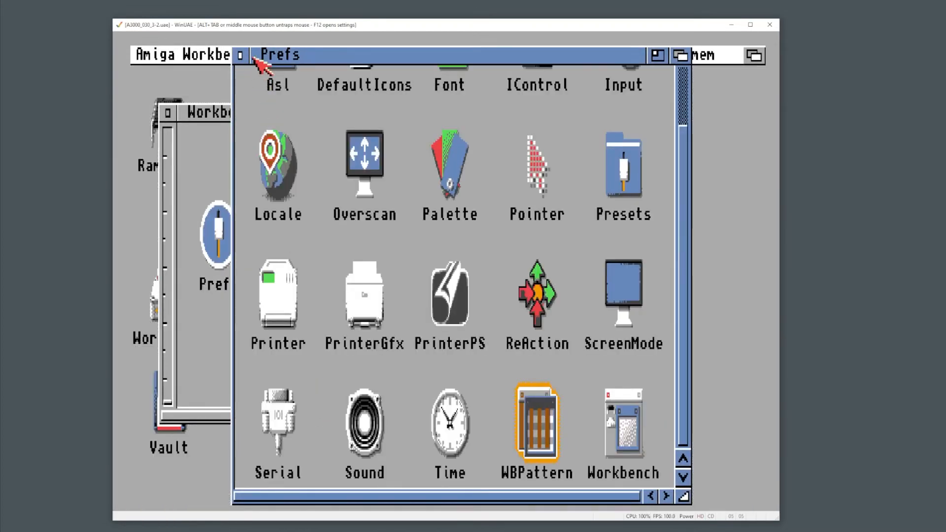
Test moving the Prefs window partly off-screen and bring it back into full view.
{"action": "left_click_drag", "start_coordinate": [250, 56], "coordinate": [280, 56]}
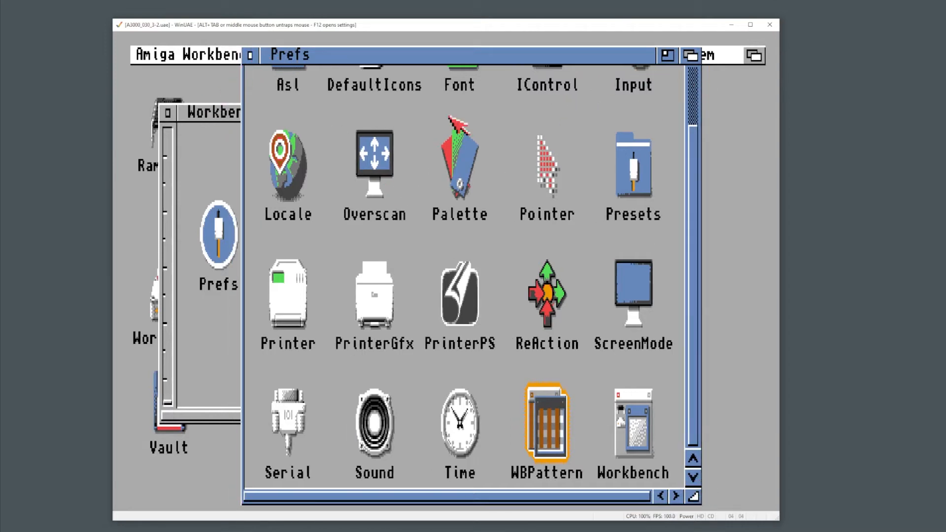
{"action": "left_click_drag", "start_coordinate": [456, 52], "coordinate": [651, 222]}
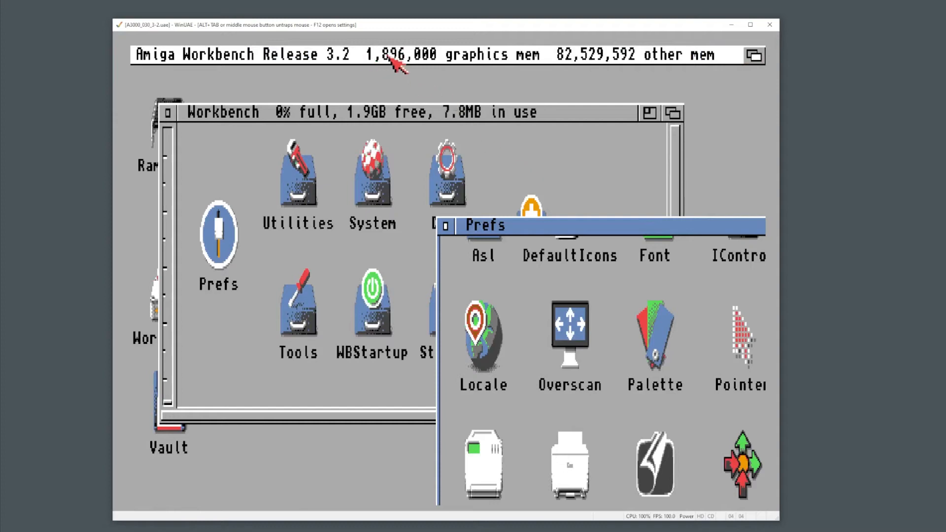
{"action": "left_click_drag", "start_coordinate": [579, 229], "coordinate": [309, 58]}
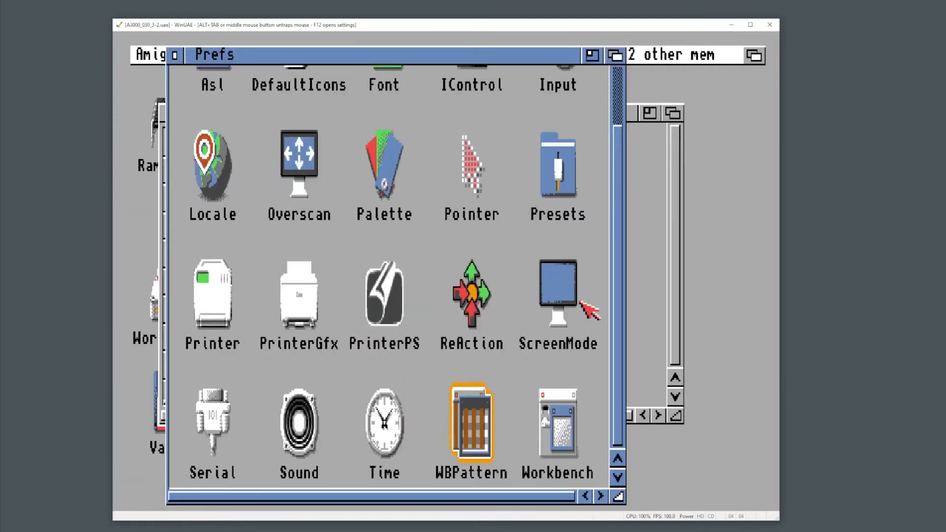
Set the Workbench screen mode to PAL:High Res Laced in ScreenMode preferences and save it.
{"action": "left_click", "coordinate": [567, 285]}
{"action": "left_click", "coordinate": [568, 286]}
{"action": "left_click", "coordinate": [241, 238]}
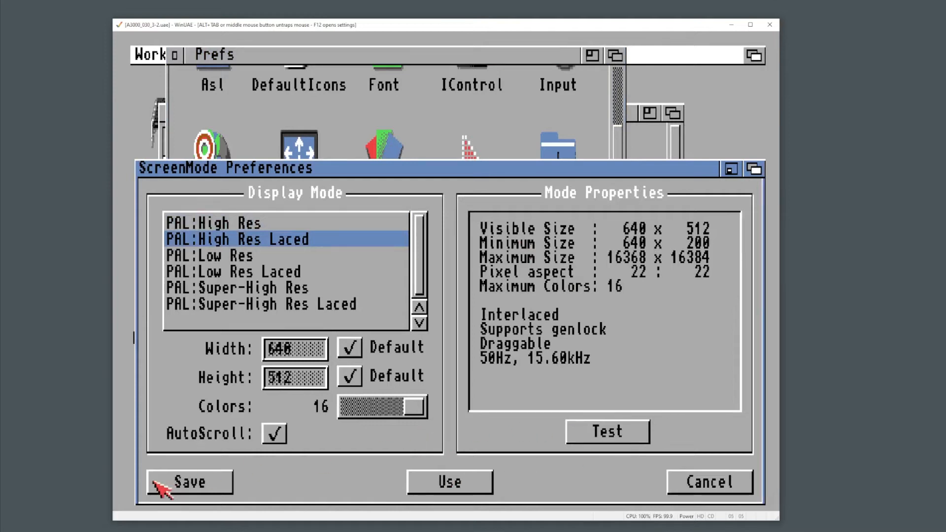
{"action": "left_click", "coordinate": [179, 489]}
{"action": "left_click", "coordinate": [161, 192]}
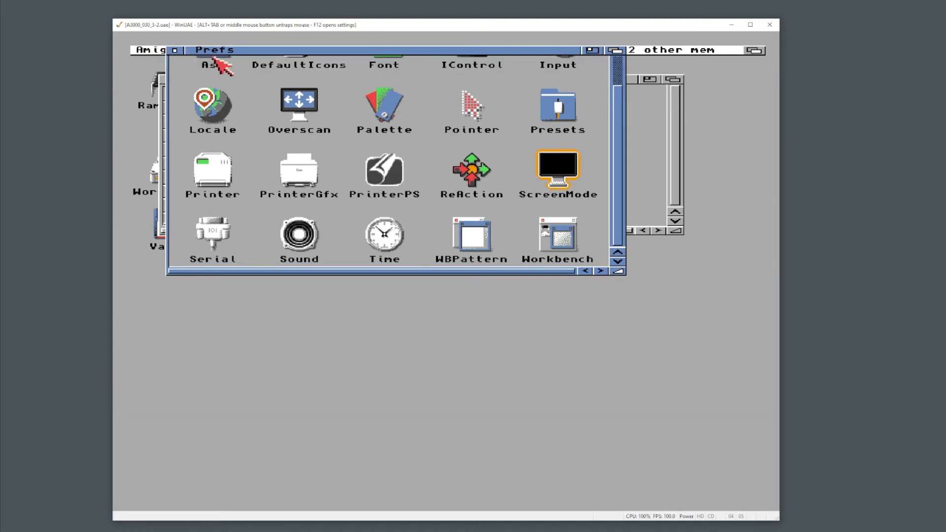
Move the Prefs window clear of the Workbench volume window and close both windows.
{"action": "left_click_drag", "start_coordinate": [214, 48], "coordinate": [261, 219]}
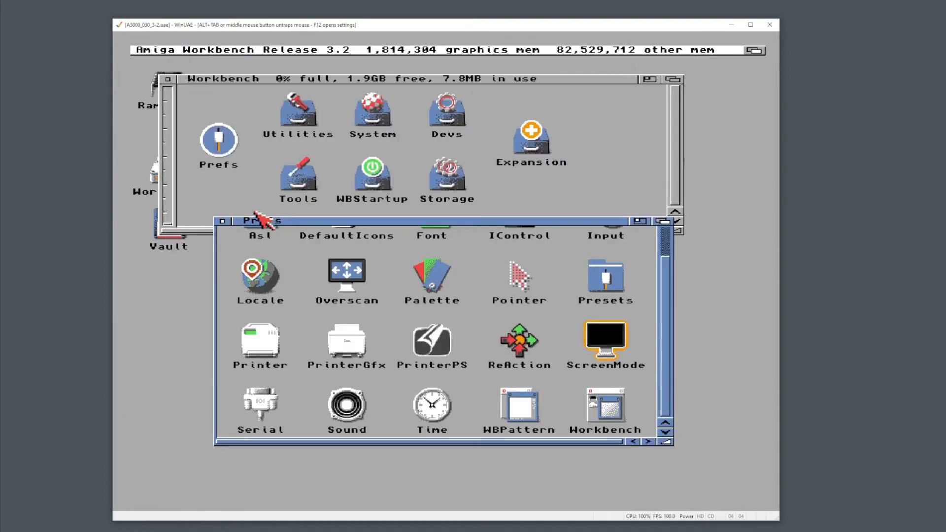
{"action": "left_click", "coordinate": [222, 221]}
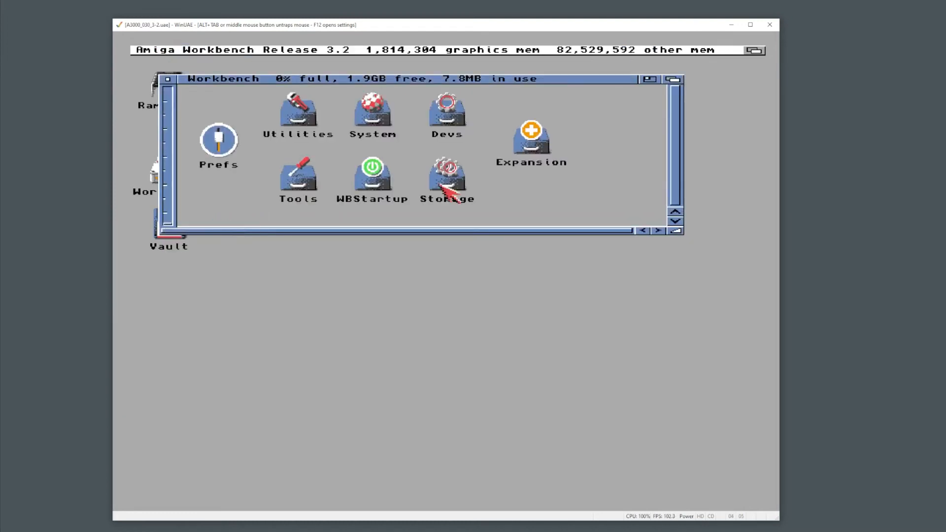
{"action": "left_click", "coordinate": [168, 80]}
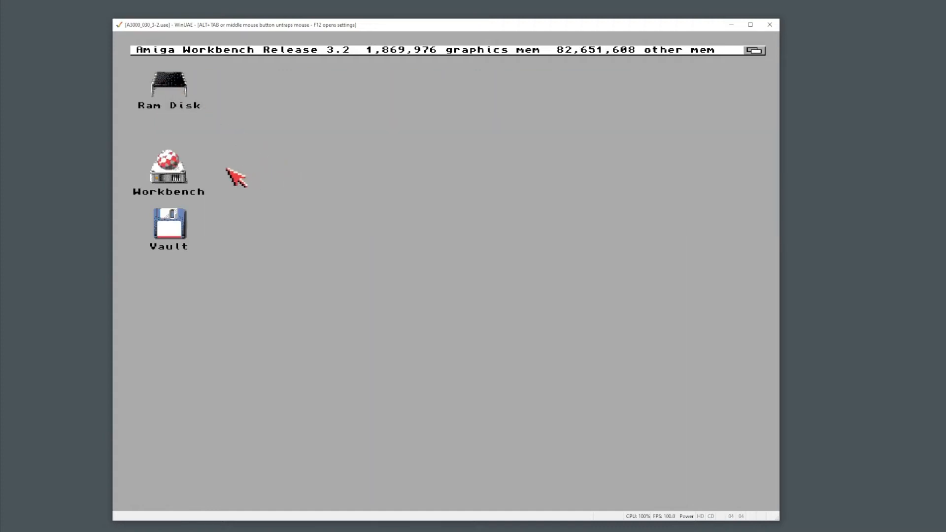
Insert SysInfo.adf from C:\ into drive DF0 and DOpus v4.12.adf into DF1, applying the floppy settings.
{"action": "key", "text": "F12"}
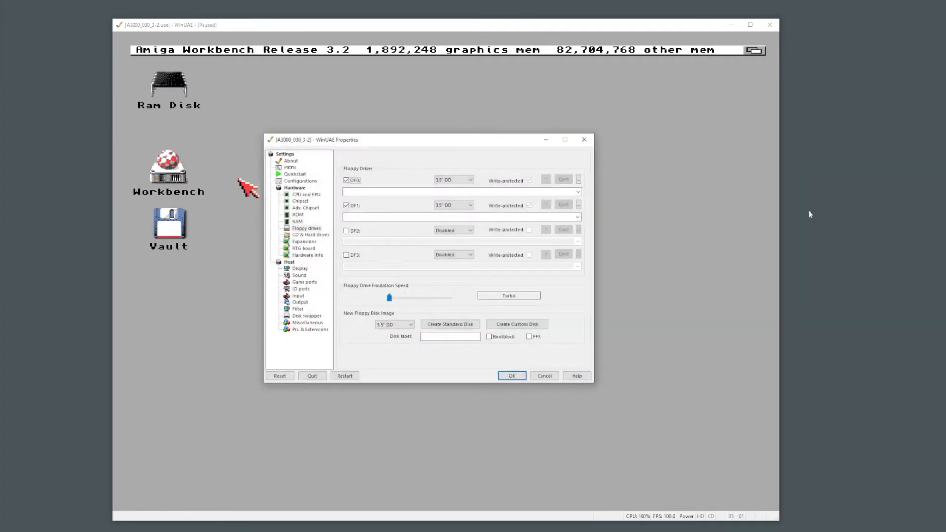
{"action": "left_click", "coordinate": [579, 192]}
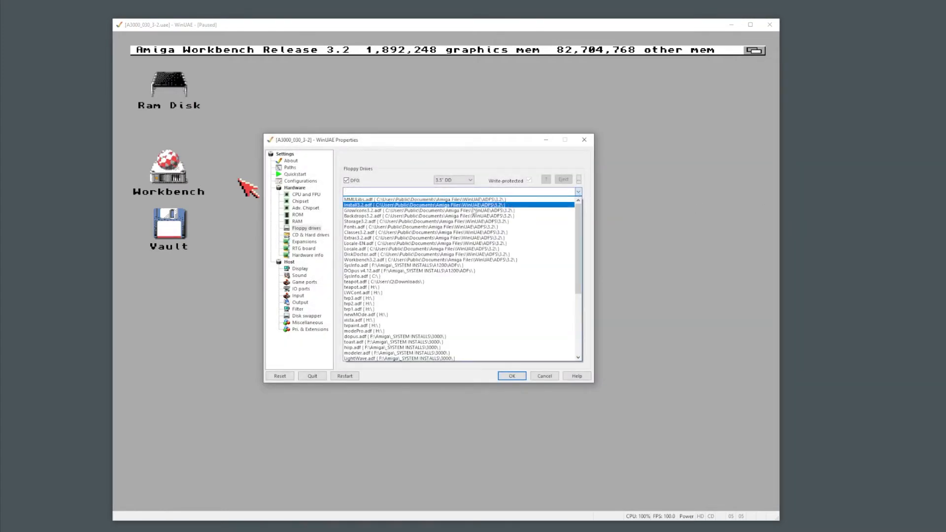
{"action": "left_click", "coordinate": [378, 277]}
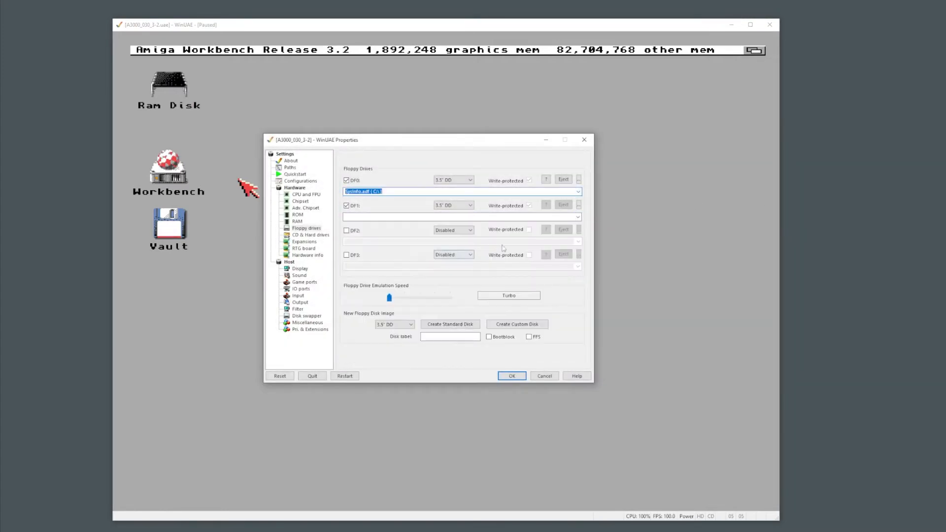
{"action": "left_click", "coordinate": [578, 217]}
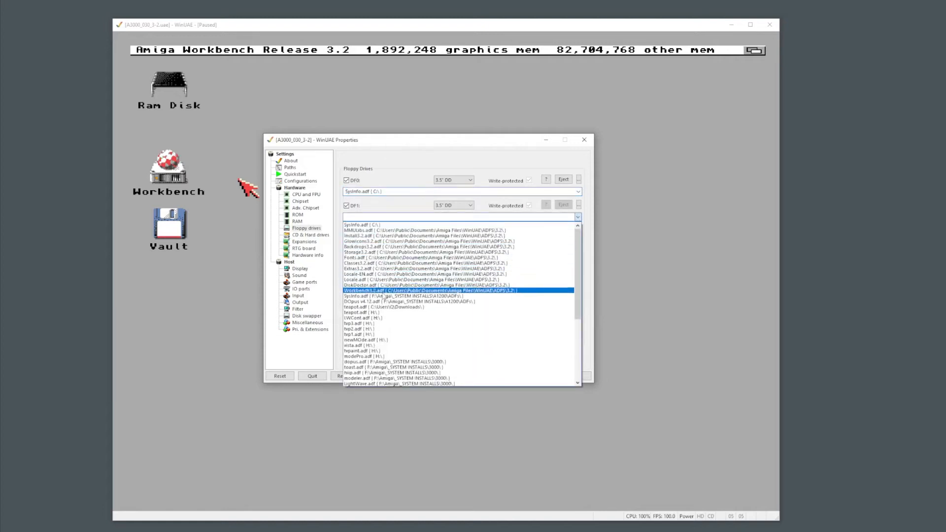
{"action": "left_click", "coordinate": [515, 300]}
{"action": "left_click", "coordinate": [513, 375]}
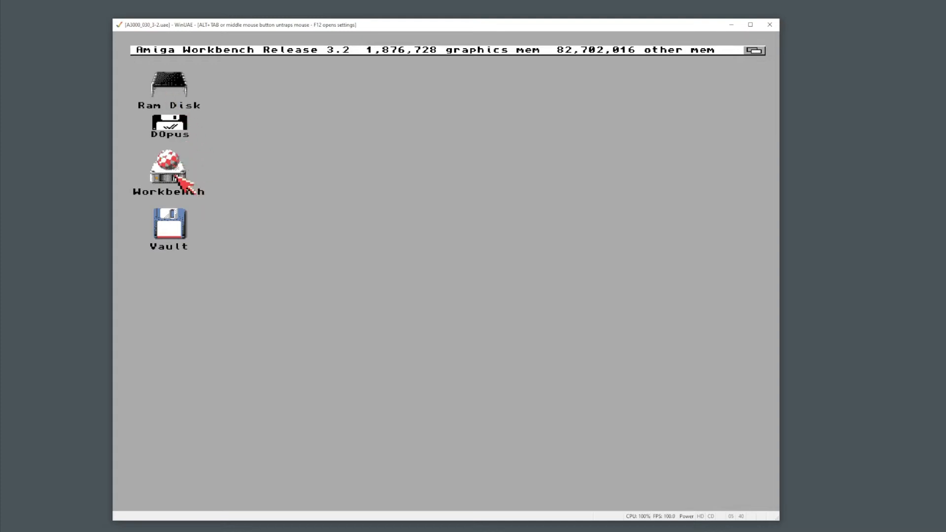
Open the Workbench volume, copy the DOpus disk into it, and move its window clear of the desktop icons.
{"action": "double_click", "coordinate": [176, 177]}
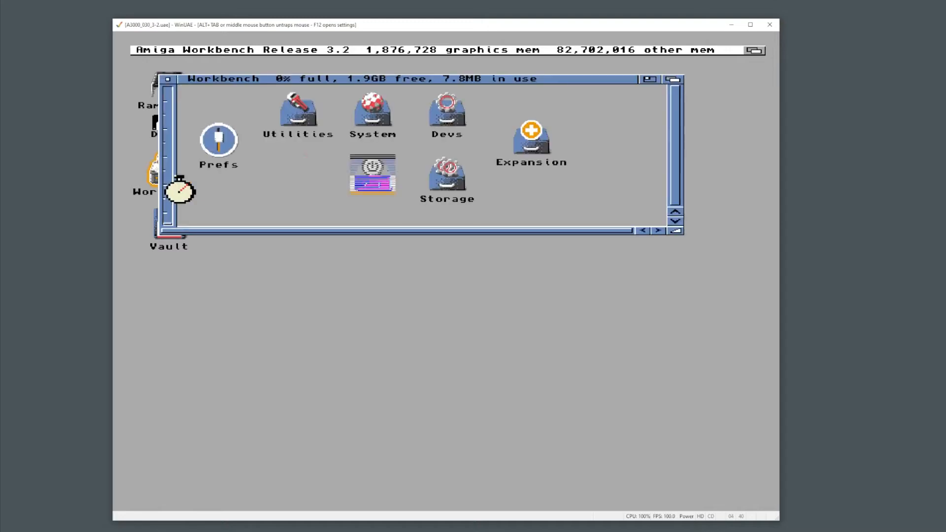
{"action": "left_click_drag", "start_coordinate": [490, 134], "coordinate": [481, 107]}
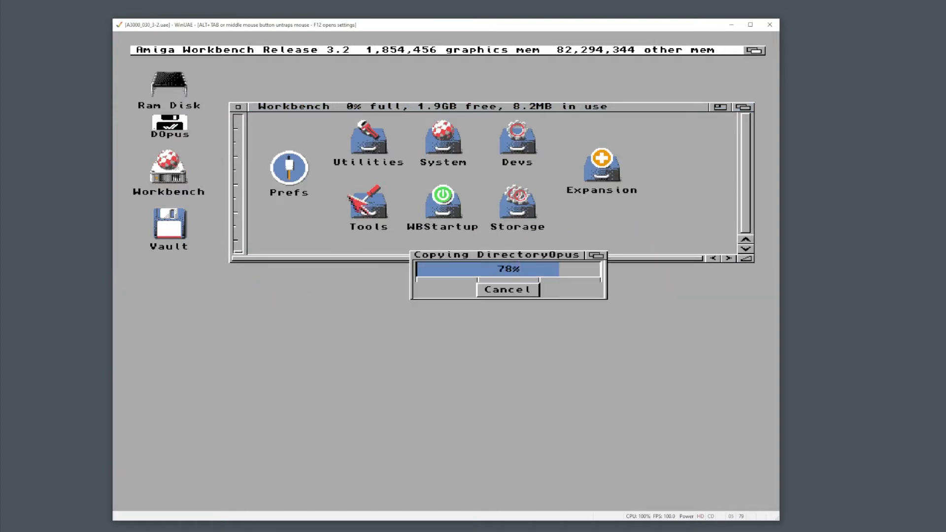
{"action": "left_click_drag", "start_coordinate": [408, 105], "coordinate": [402, 131]}
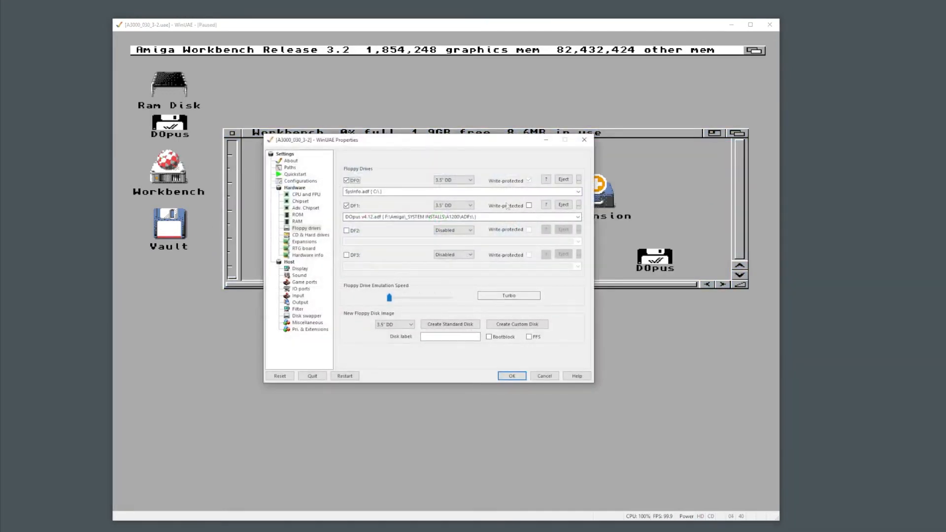
Replace the DF0 floppy with the SysInfo.adf image from the A1200 system installs folder and apply.
{"action": "left_click", "coordinate": [579, 192]}
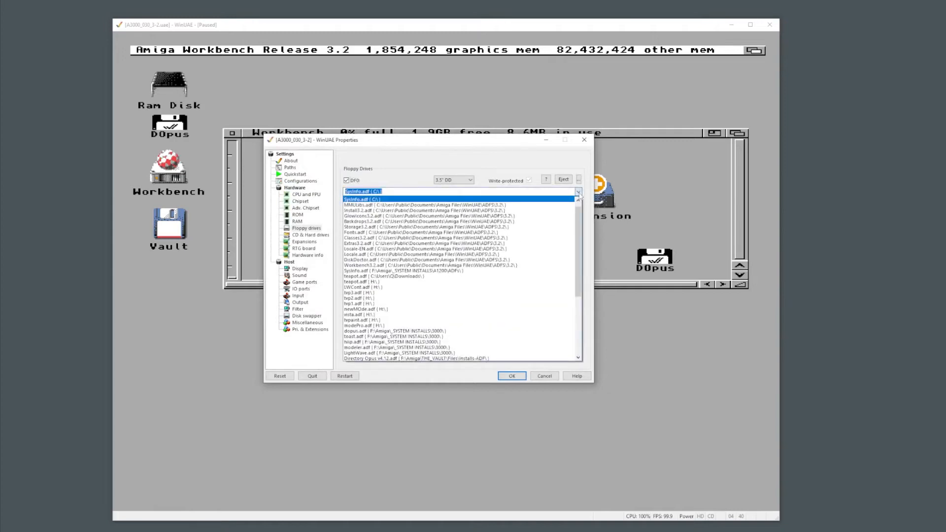
{"action": "left_click", "coordinate": [490, 272]}
{"action": "left_click", "coordinate": [510, 375]}
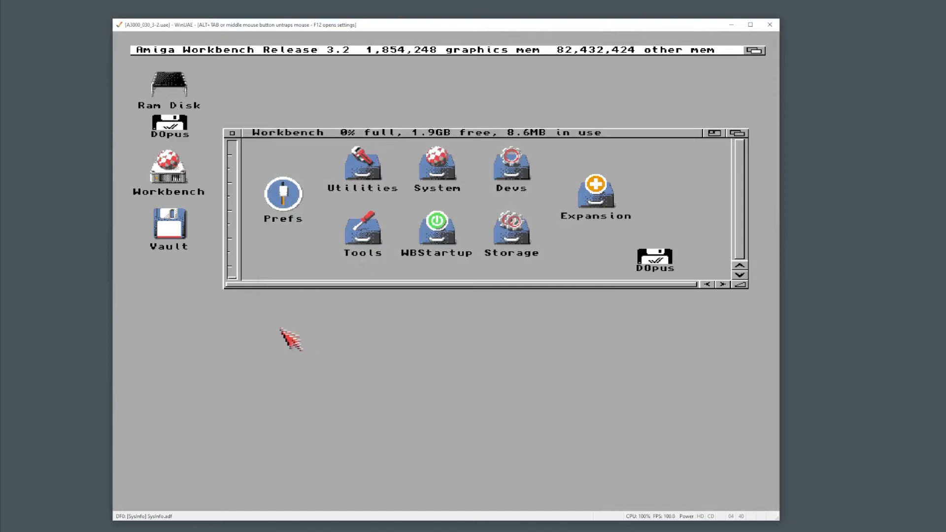
Copy the SysInfo drawer from the SysInfo disk to the Workbench volume and close the disk's window.
{"action": "double_click", "coordinate": [178, 288]}
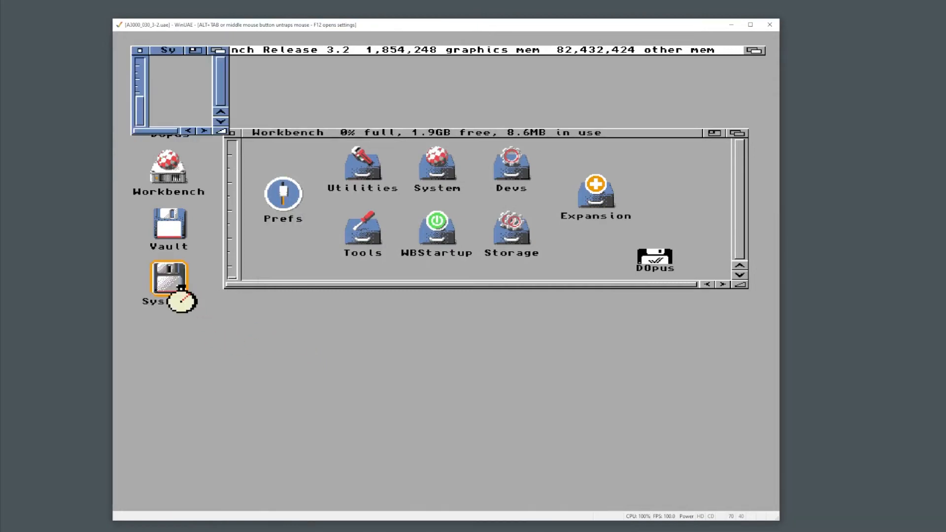
{"action": "left_click_drag", "start_coordinate": [185, 70], "coordinate": [579, 240]}
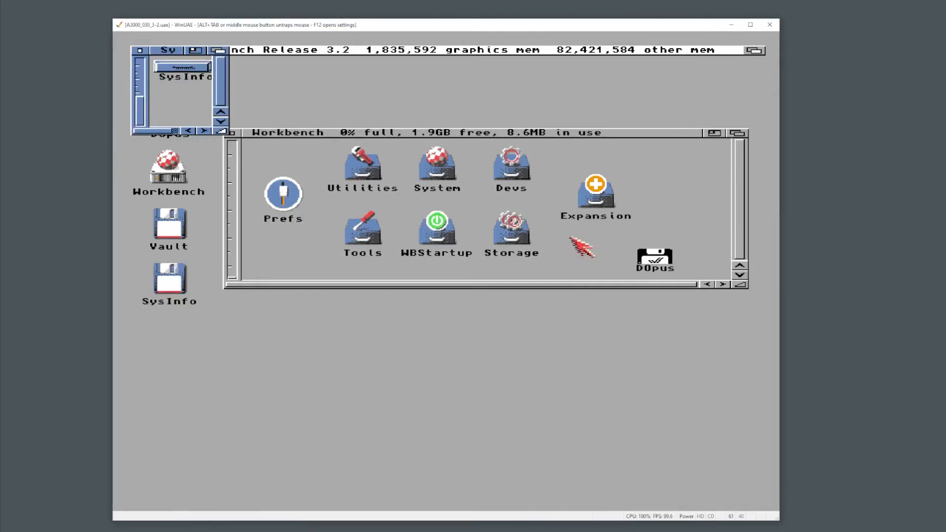
{"action": "left_click", "coordinate": [139, 50]}
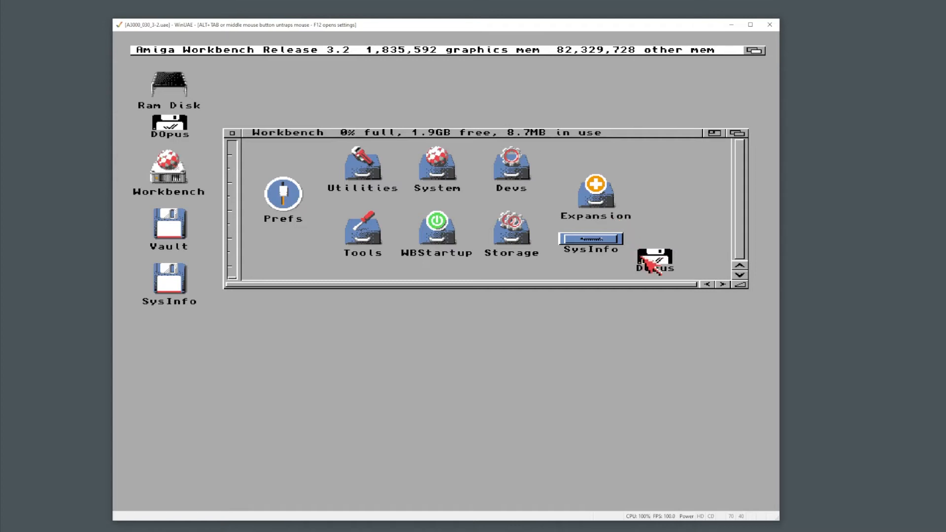
Launch Directory Opus from the copied DOpus drawer and list the contents of vault: in its source pane.
{"action": "double_click", "coordinate": [656, 261]}
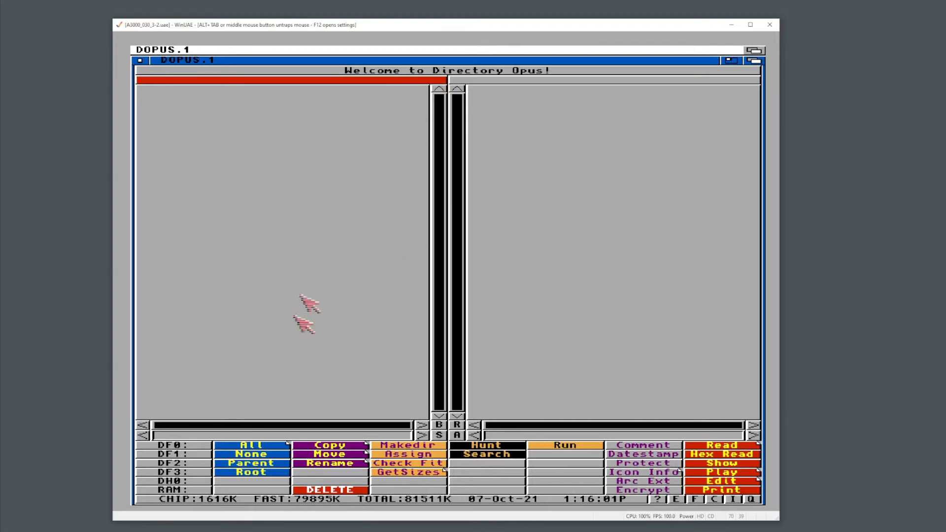
{"action": "left_click", "coordinate": [189, 435]}
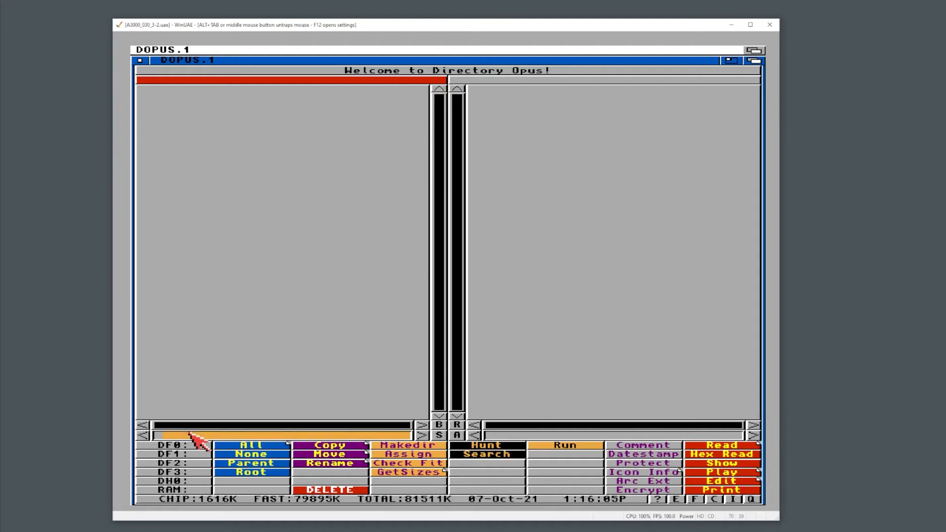
{"action": "type", "text": "vault:"}
{"action": "key", "text": "Return"}
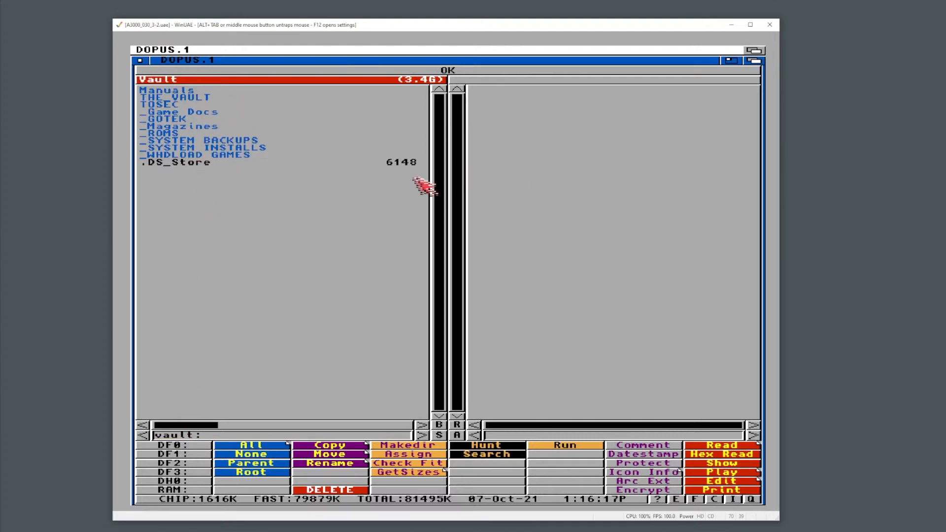
Quit Directory Opus and close the DOpus drawer window.
{"action": "left_click", "coordinate": [140, 60]}
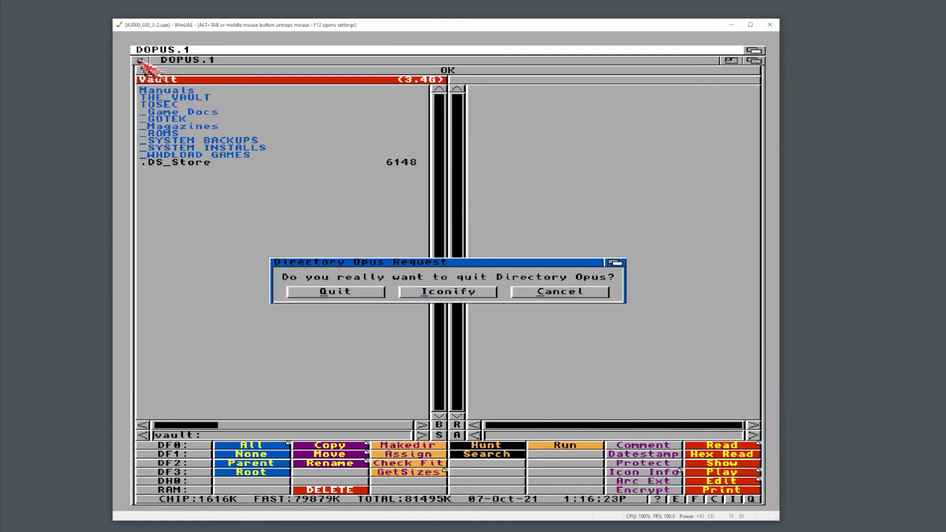
{"action": "left_click", "coordinate": [366, 294]}
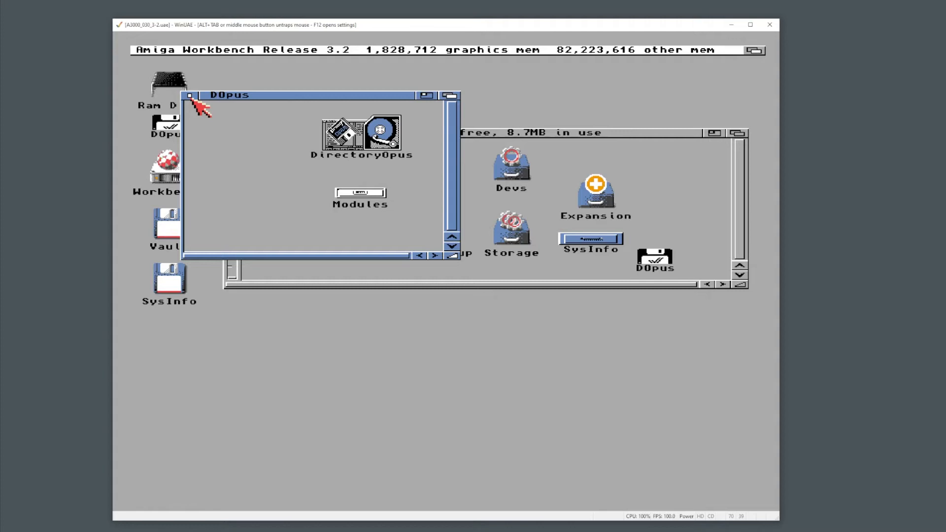
{"action": "left_click", "coordinate": [190, 96]}
Launch SysInfo from the copied drawer and run its speed comparison test.
{"action": "double_click", "coordinate": [601, 247]}
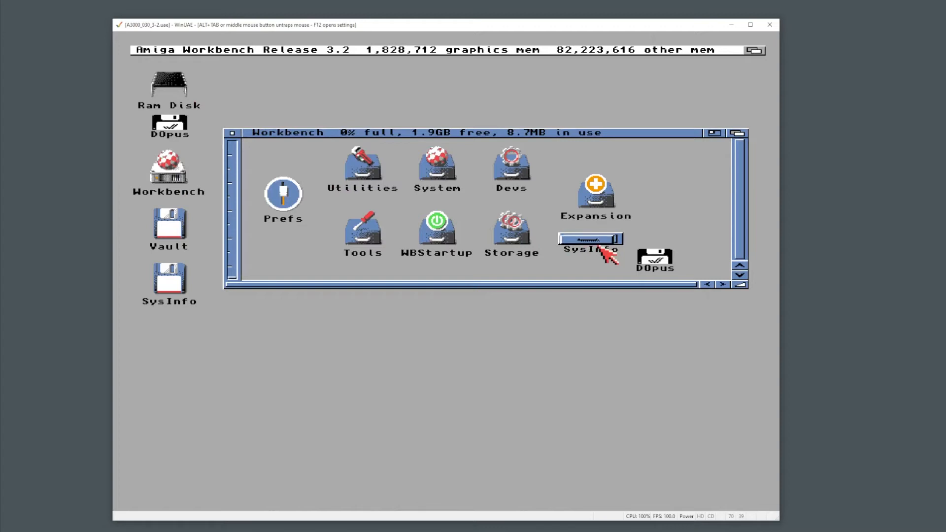
{"action": "double_click", "coordinate": [208, 177]}
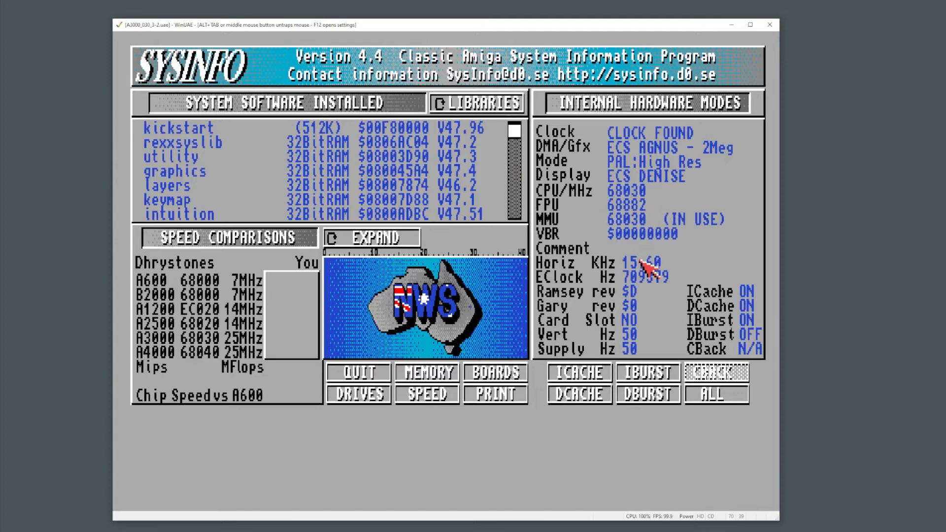
{"action": "left_click", "coordinate": [428, 394]}
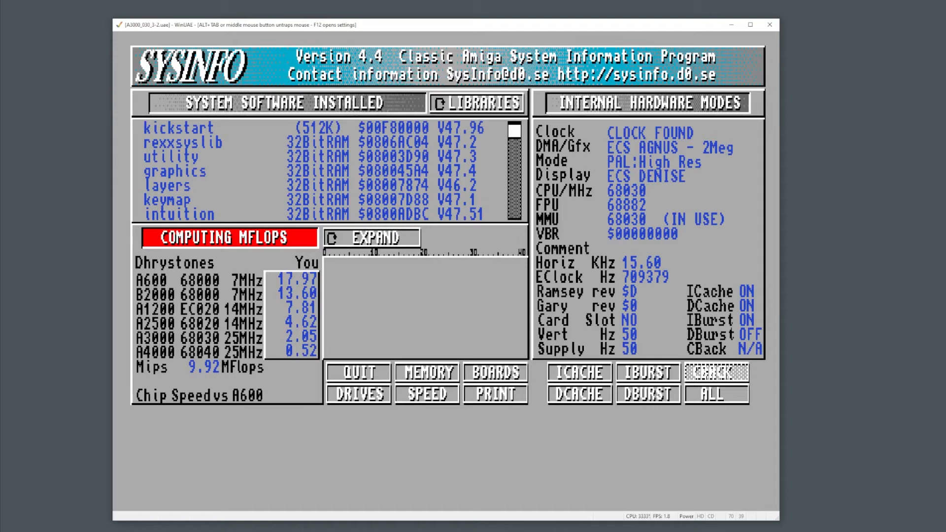
Disable unimplemented FPU emulation in the emulator's CPU and FPU settings.
{"action": "key", "text": "F12"}
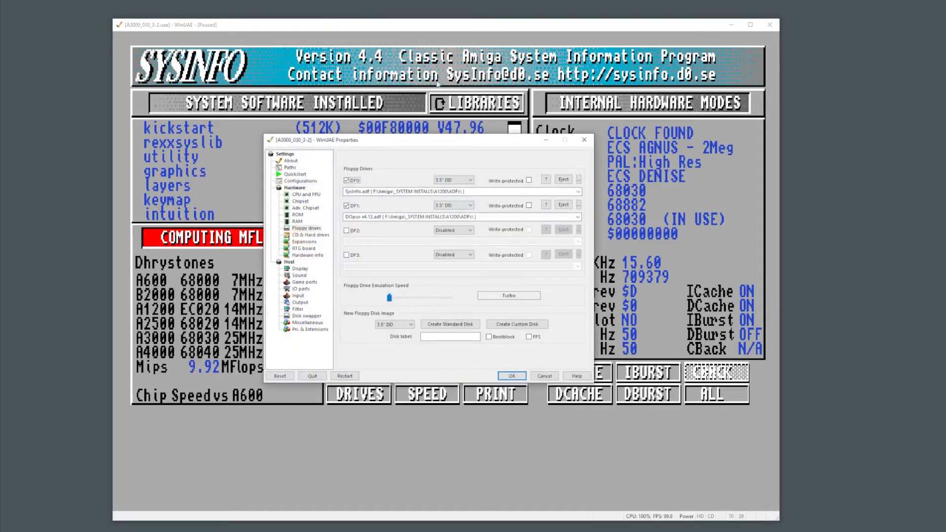
{"action": "left_click", "coordinate": [306, 195]}
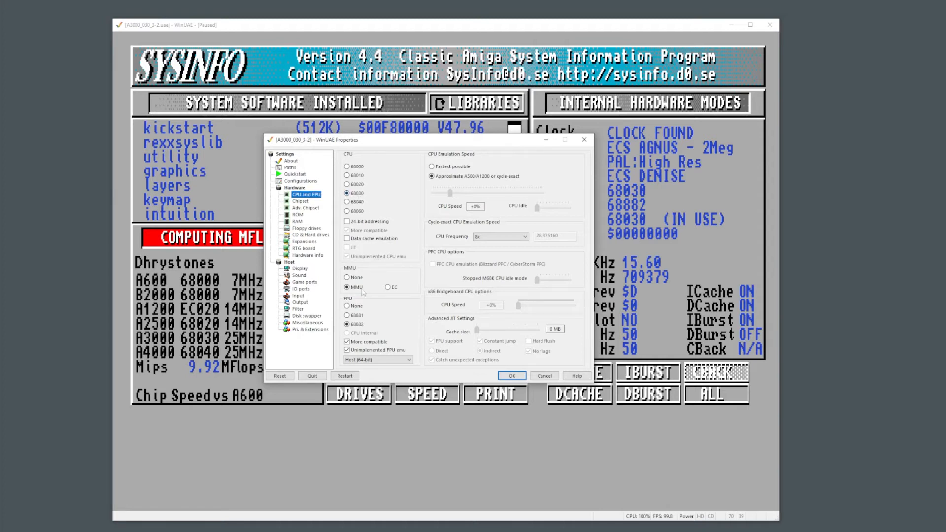
{"action": "mouse_move", "coordinate": [366, 243]}
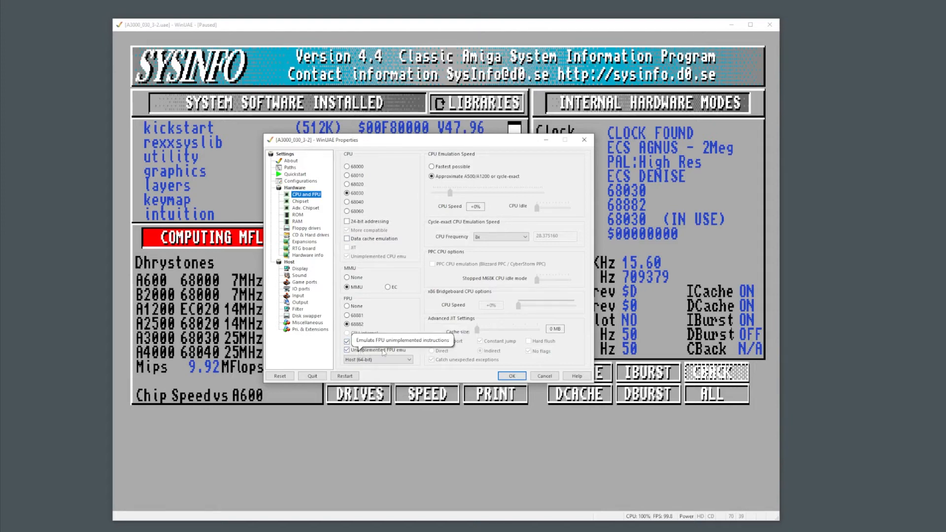
{"action": "left_click", "coordinate": [347, 350]}
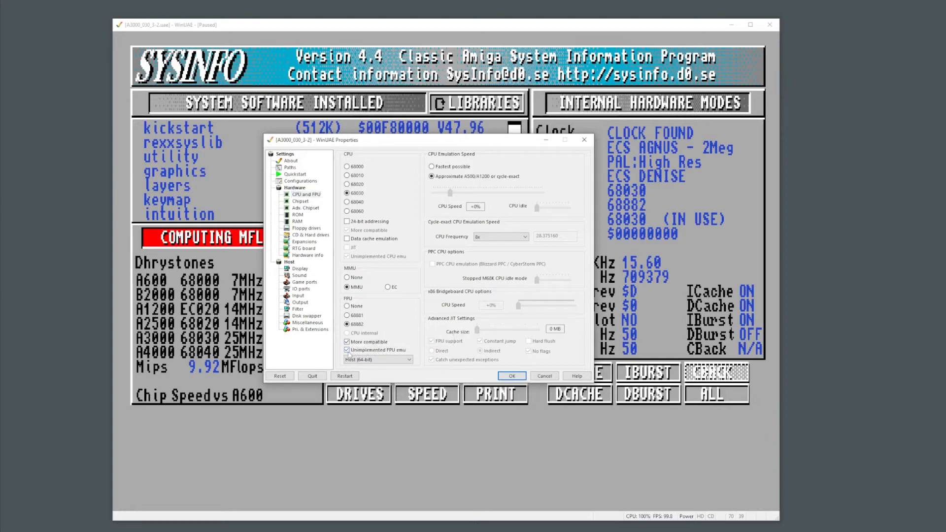
Save the settings to the A3000_030_3-2 configuration and restart the emulated machine.
{"action": "left_click", "coordinate": [302, 182]}
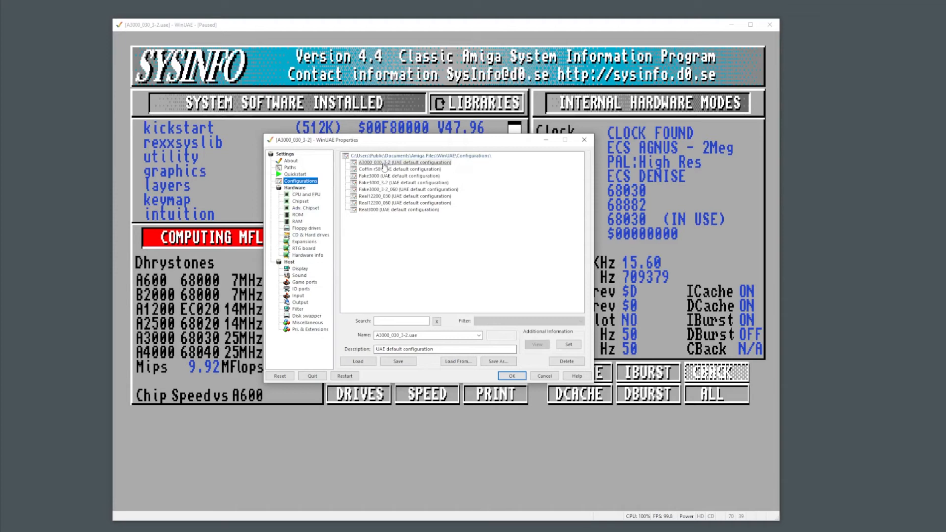
{"action": "left_click", "coordinate": [399, 362]}
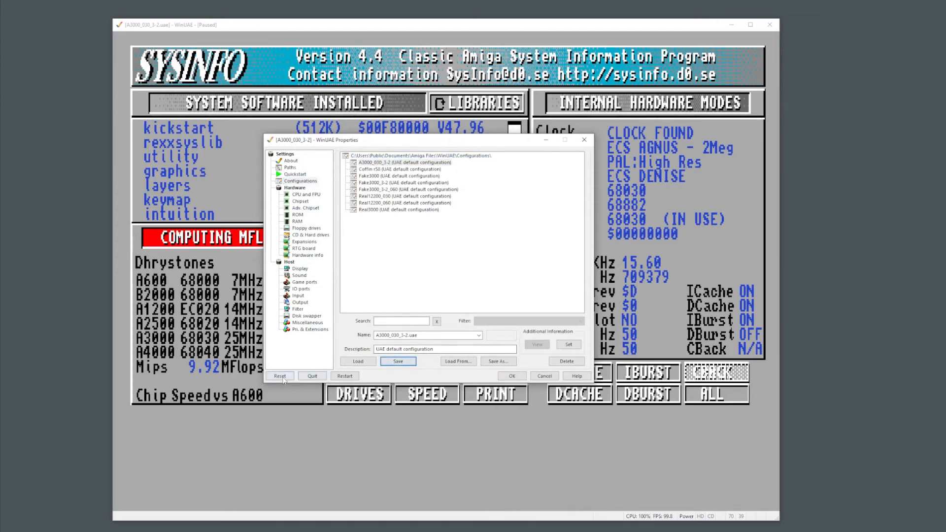
{"action": "left_click", "coordinate": [345, 376]}
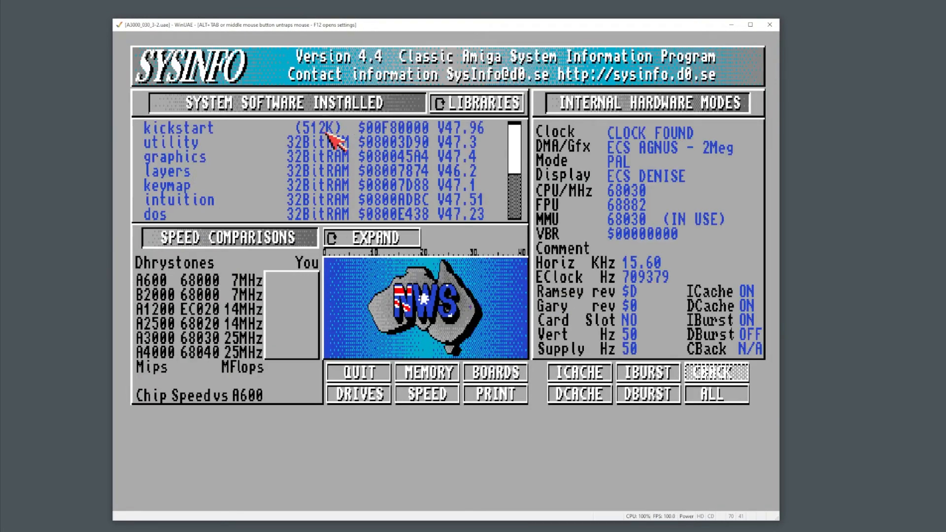
Eject the floppy images from DF0 and DF1 and reset the emulated machine.
{"action": "key", "text": "F12"}
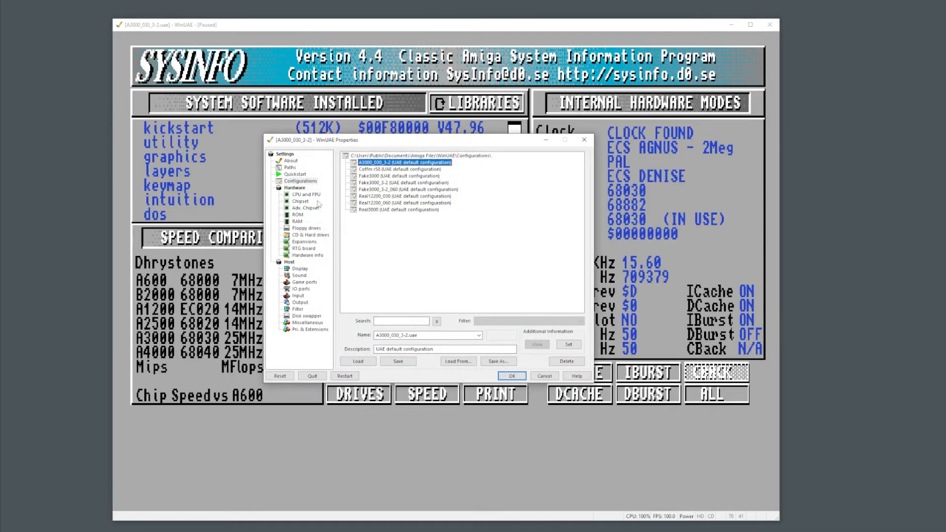
{"action": "left_click", "coordinate": [307, 227]}
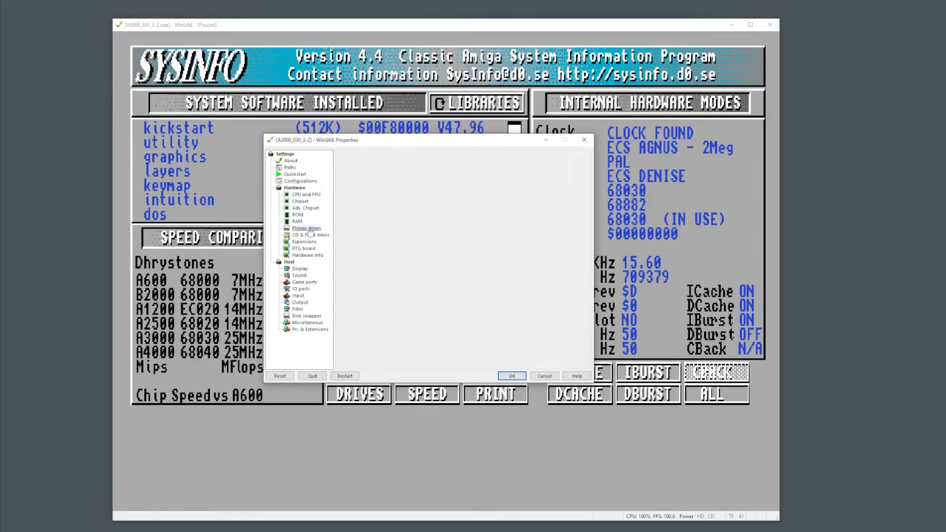
{"action": "left_click", "coordinate": [563, 179]}
{"action": "left_click", "coordinate": [563, 204]}
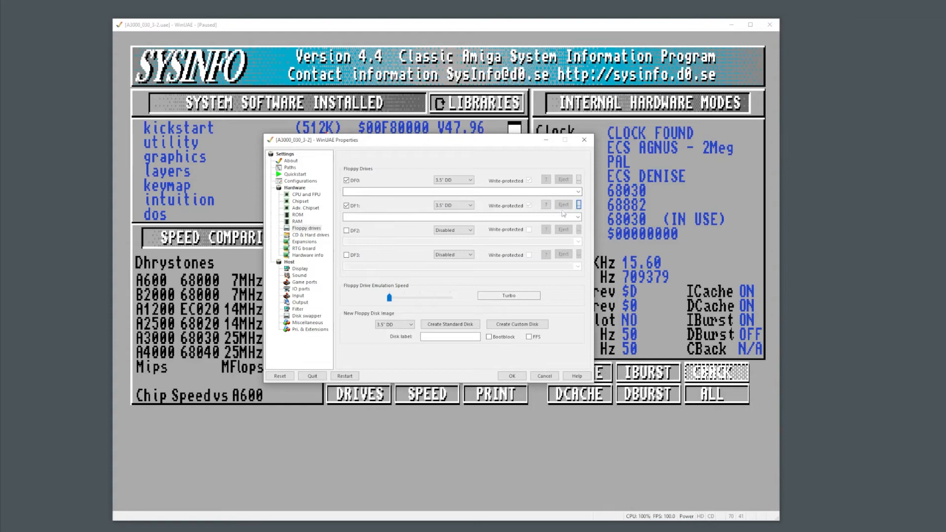
{"action": "left_click", "coordinate": [285, 377]}
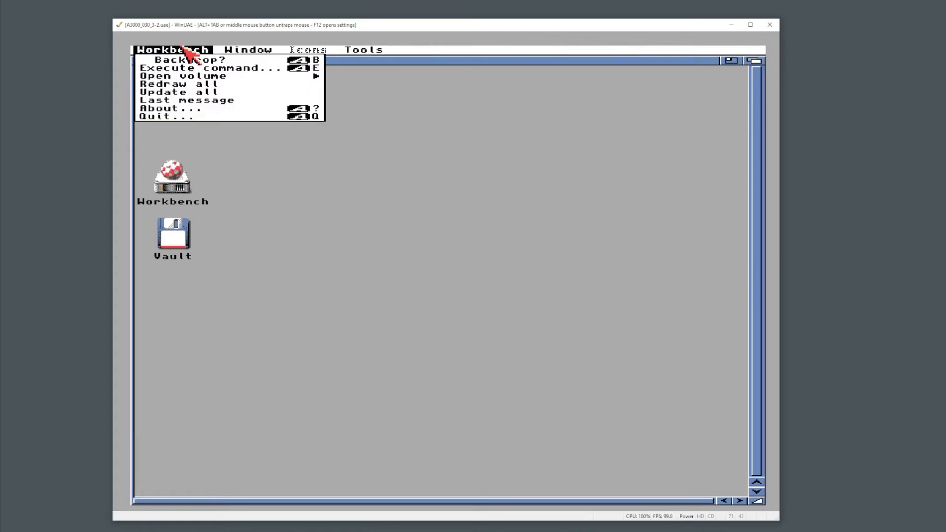
Turn on Backdrop mode for the Workbench window and snapshot the desktop layout.
{"action": "right_click", "coordinate": [205, 57]}
{"action": "right_click", "coordinate": [201, 50]}
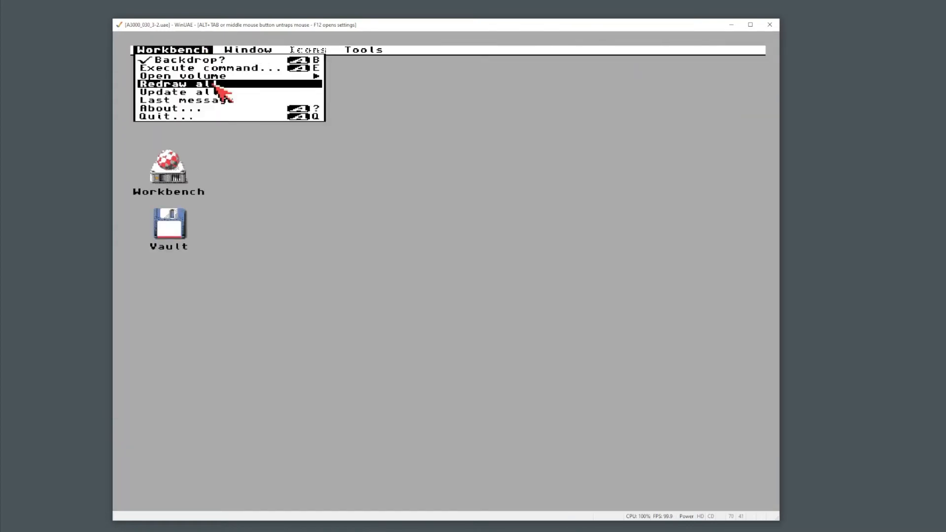
{"action": "right_click", "coordinate": [248, 49]}
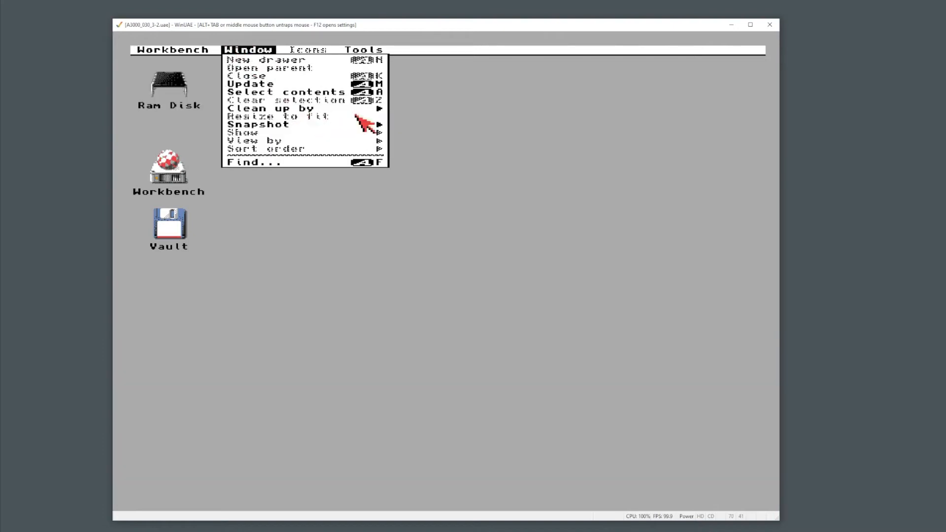
{"action": "right_click", "coordinate": [361, 131]}
Launch SysInfo from the SysInfo drawer on the Workbench drive and run its speed test.
{"action": "double_click", "coordinate": [169, 168]}
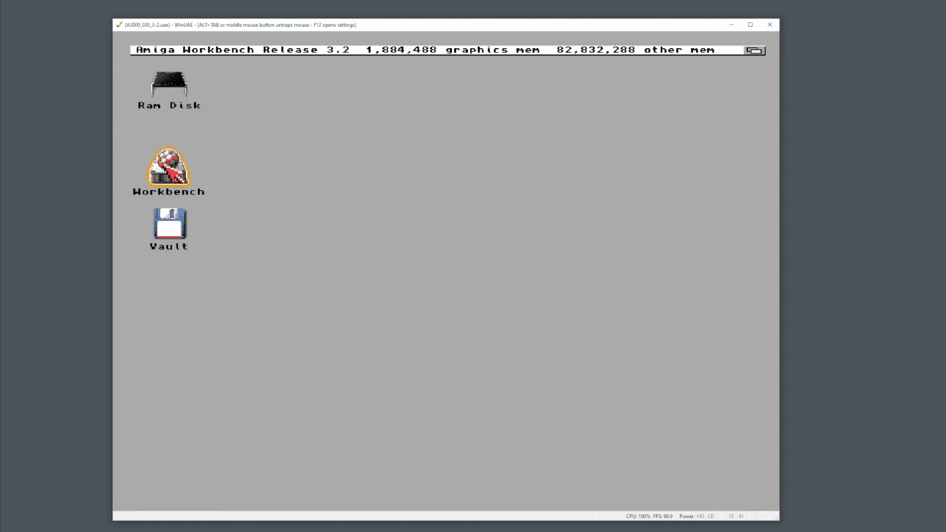
{"action": "double_click", "coordinate": [486, 185]}
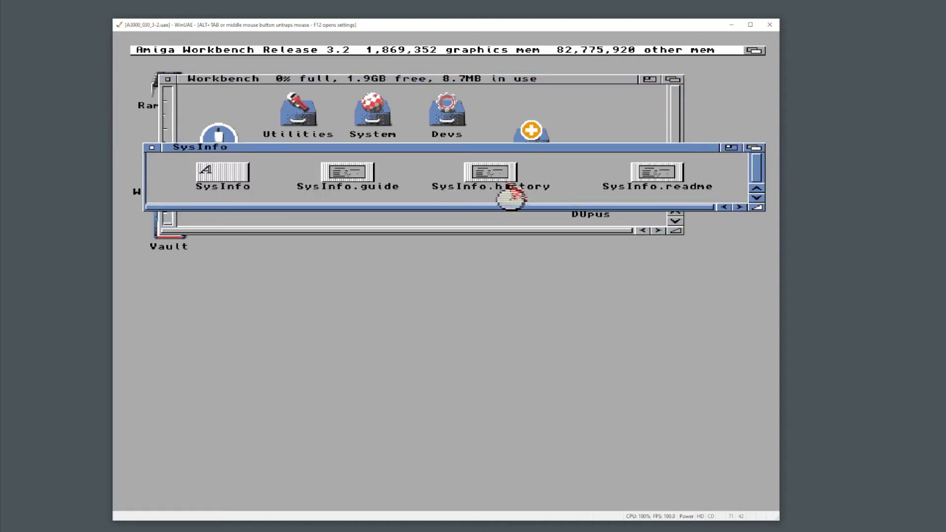
{"action": "double_click", "coordinate": [241, 175]}
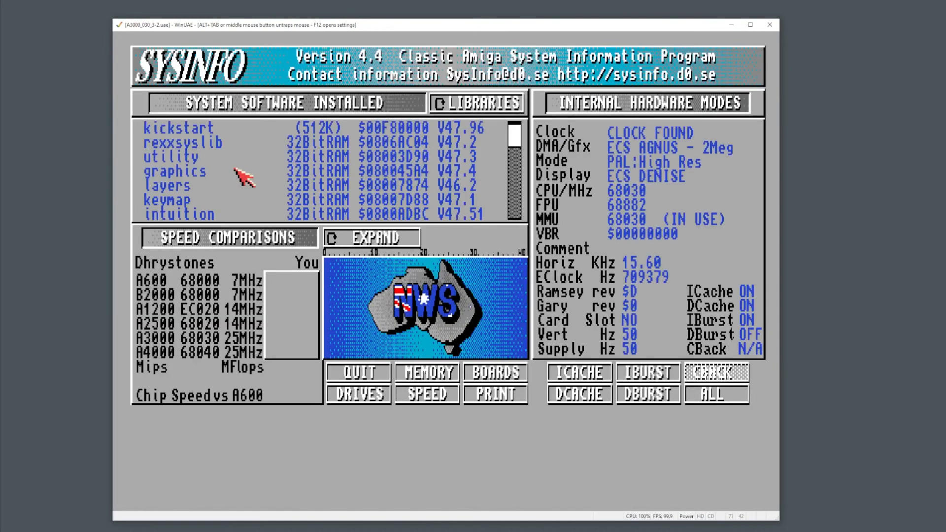
{"action": "left_click", "coordinate": [425, 397]}
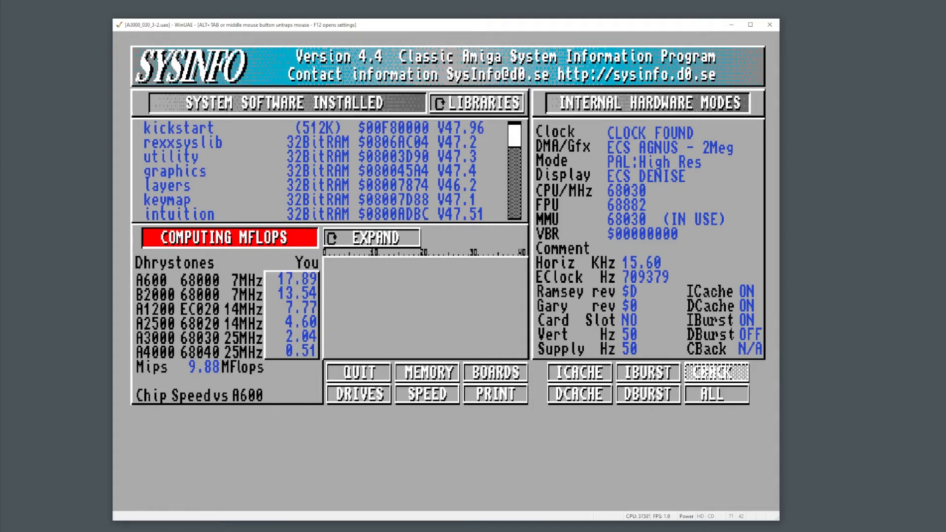
Check the emulator's CPU and FPU, Expansions, ROM and RAM settings, and reset the emulated machine.
{"action": "key", "text": "F12"}
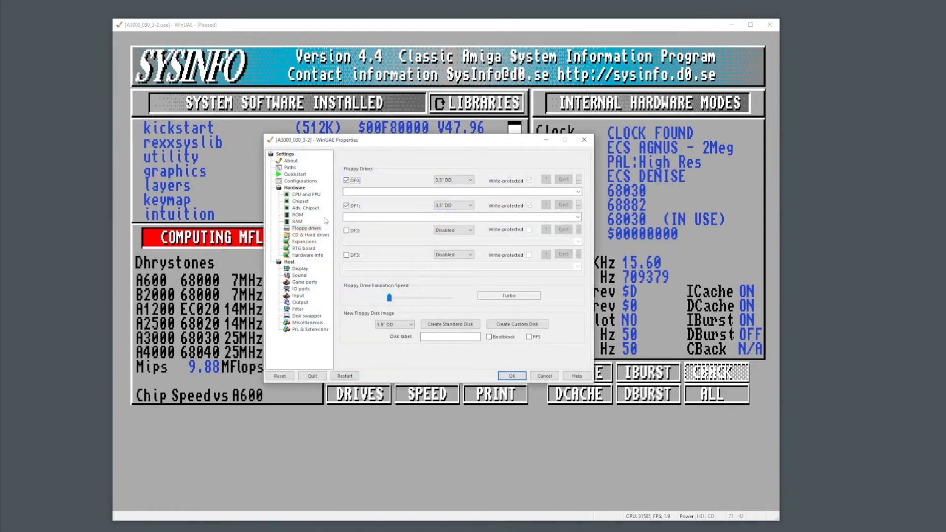
{"action": "left_click", "coordinate": [306, 194]}
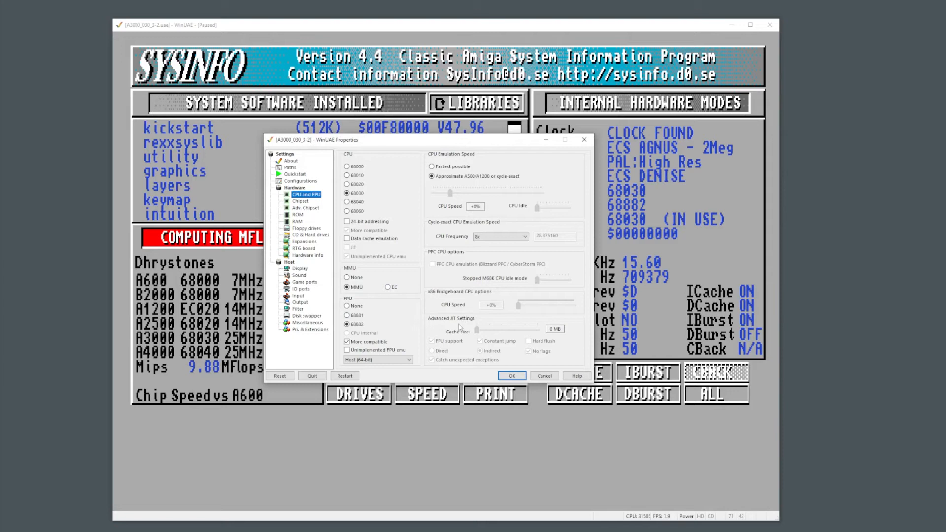
{"action": "left_click", "coordinate": [311, 243]}
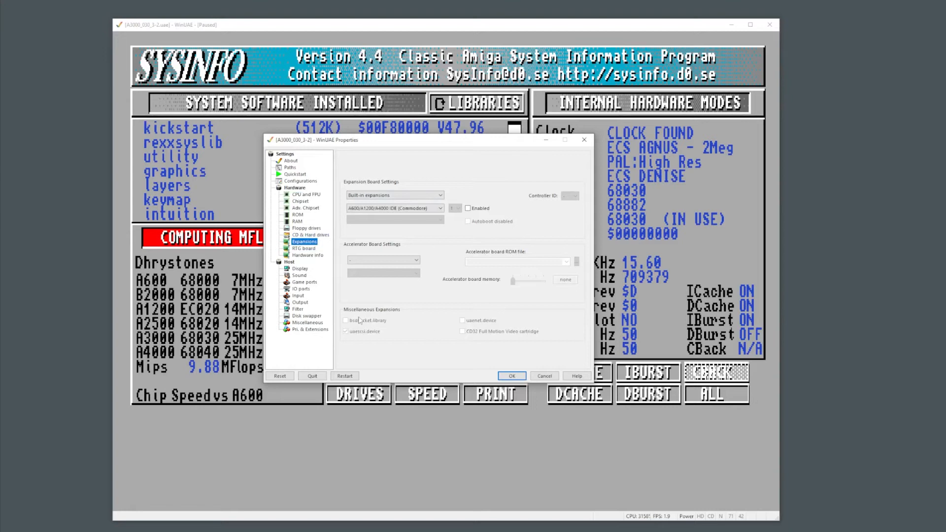
{"action": "left_click", "coordinate": [301, 217]}
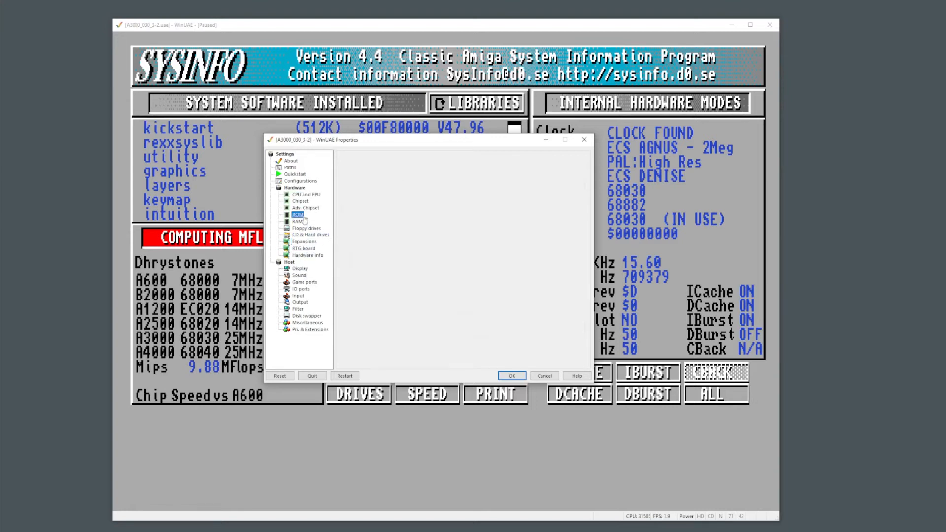
{"action": "left_click", "coordinate": [299, 222]}
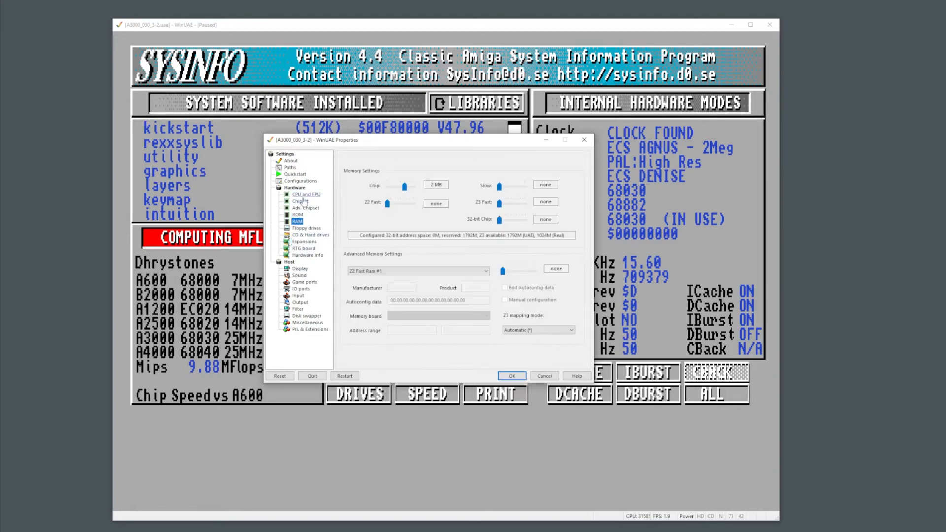
{"action": "left_click", "coordinate": [519, 378]}
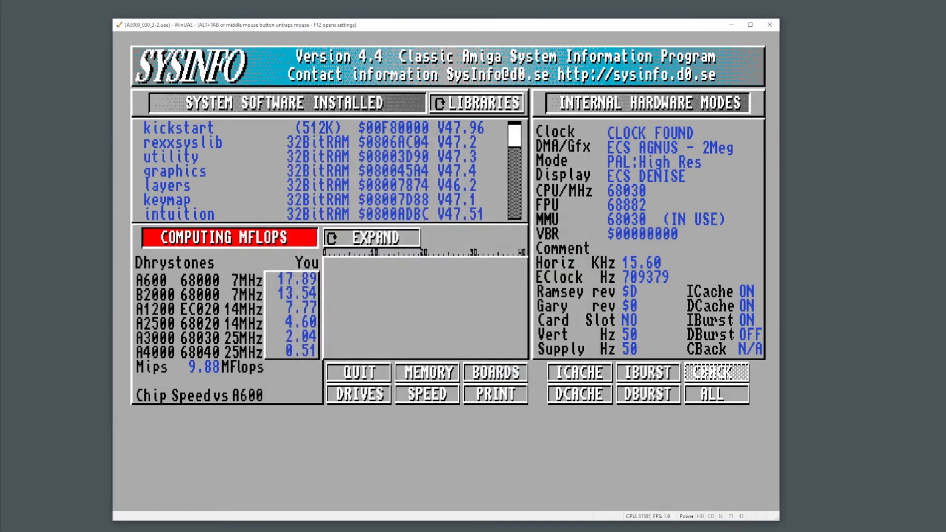
{"action": "key", "text": "F12"}
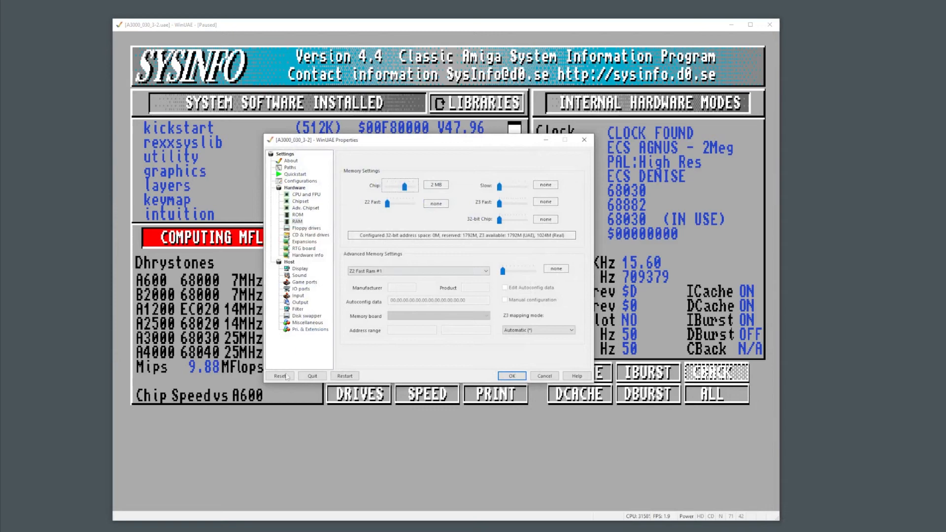
{"action": "left_click", "coordinate": [288, 377]}
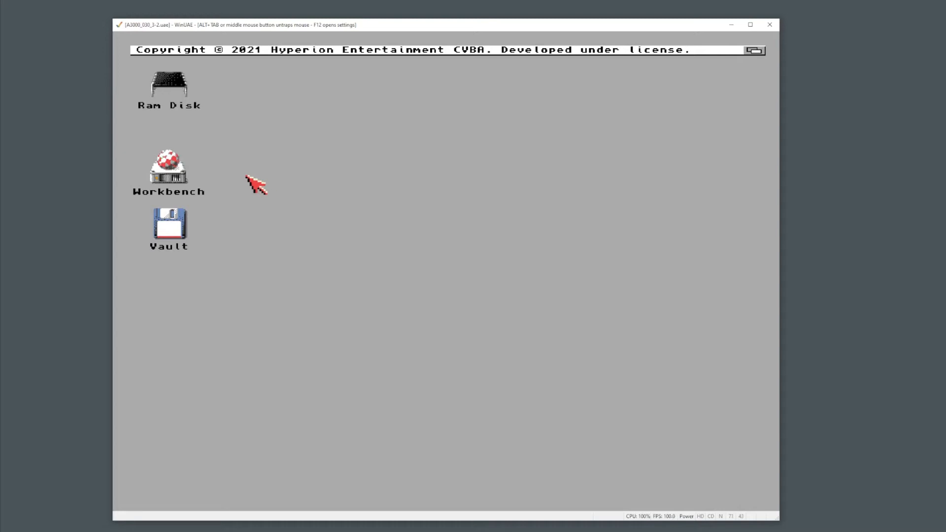
Launch DirectoryOpus from the DOpus drawer and assign the requested dopus volume to the DOpus drawer on the Workbench volume.
{"action": "double_click", "coordinate": [170, 170]}
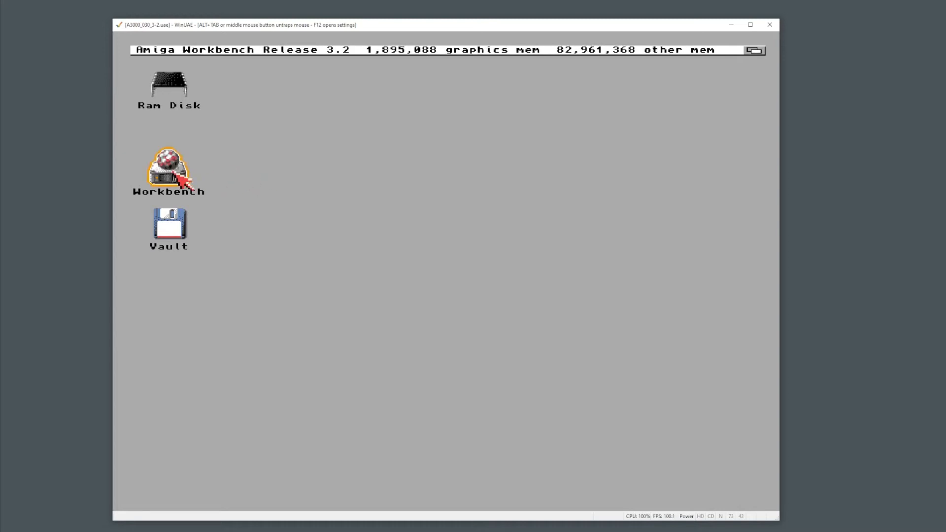
{"action": "double_click", "coordinate": [606, 203]}
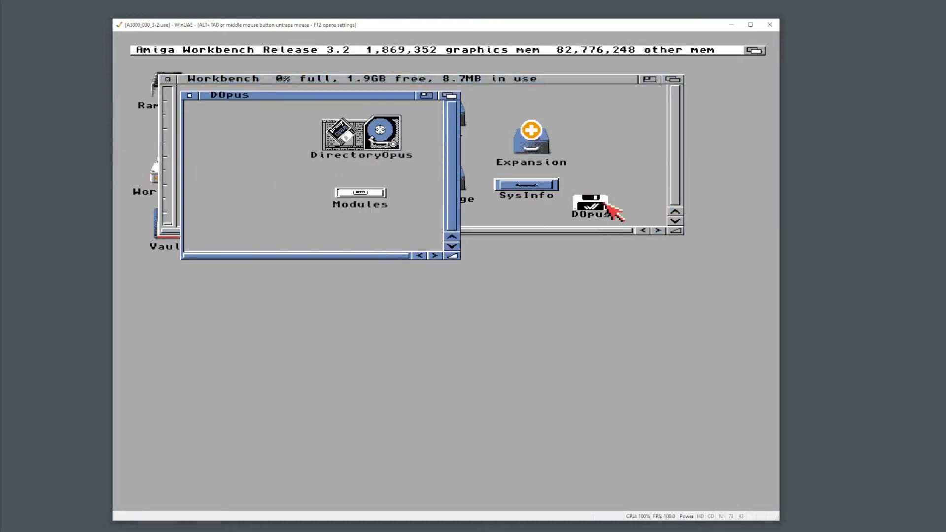
{"action": "double_click", "coordinate": [362, 137]}
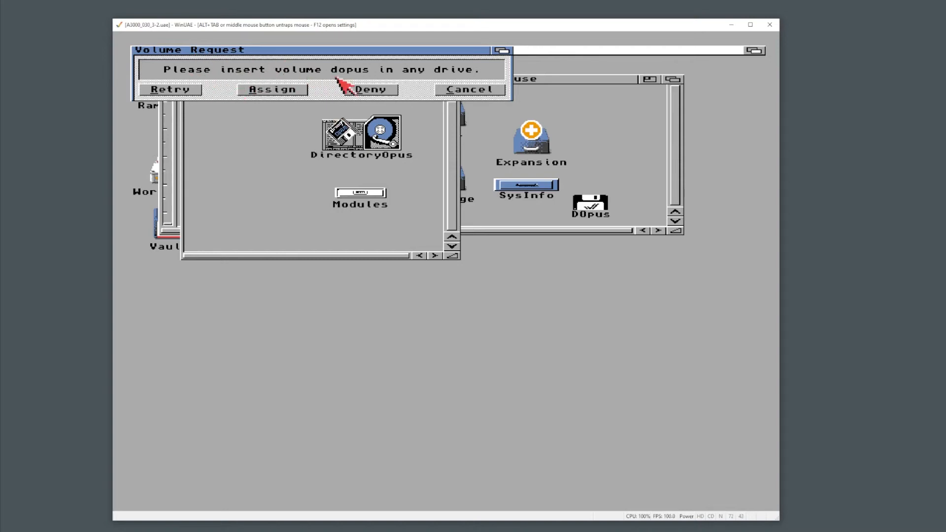
{"action": "left_click", "coordinate": [298, 92]}
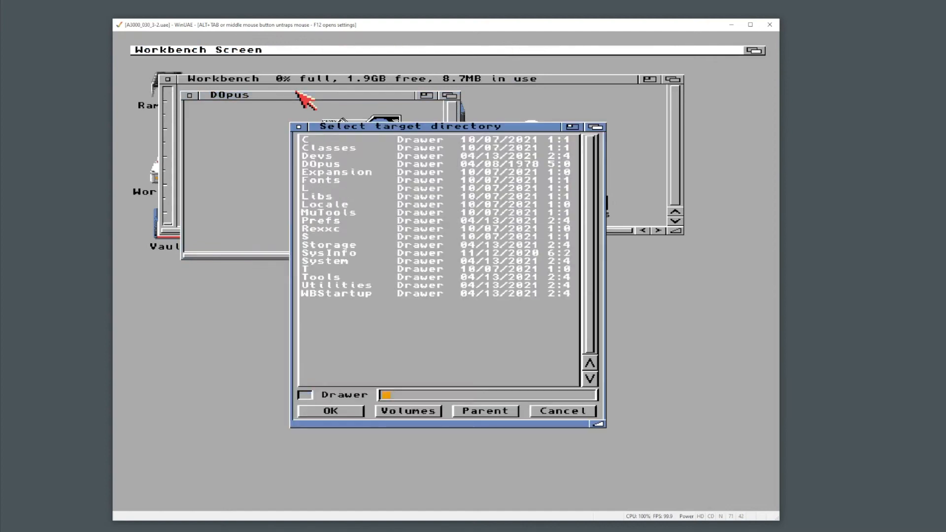
{"action": "left_click", "coordinate": [409, 412]}
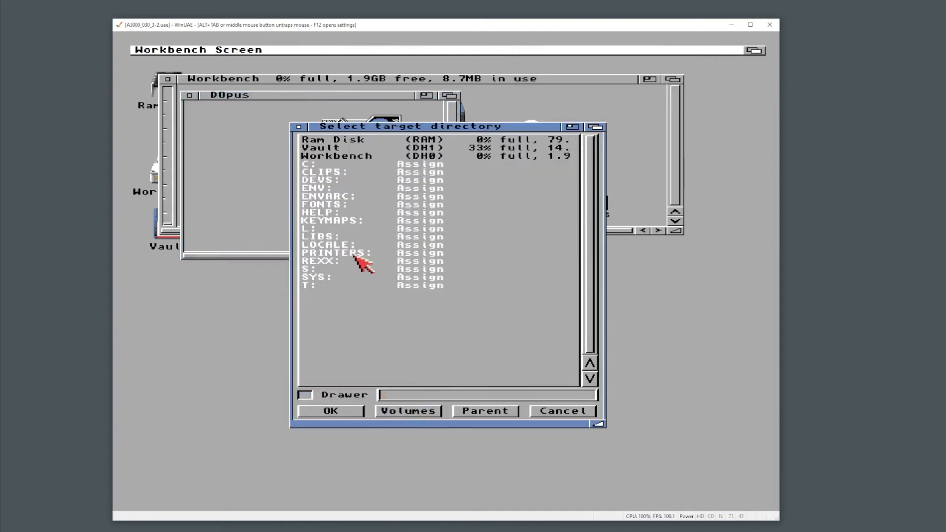
{"action": "left_click", "coordinate": [351, 157]}
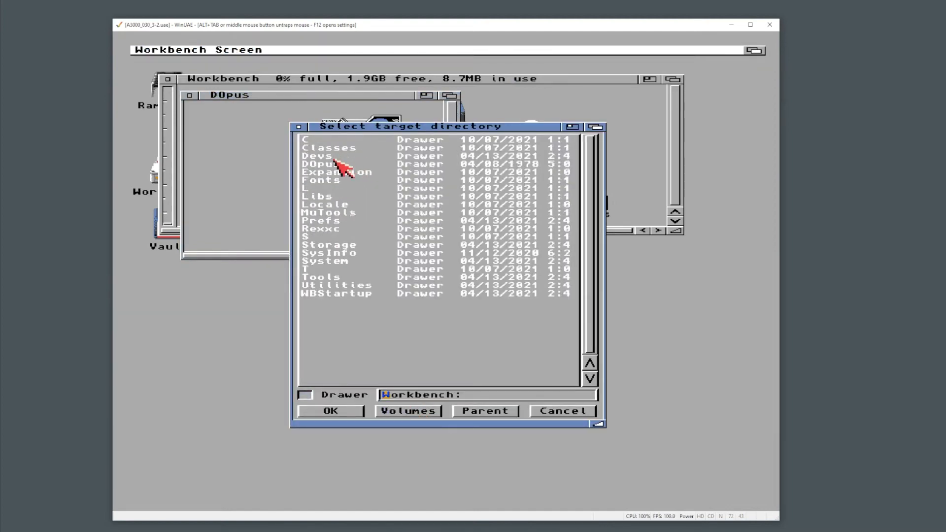
{"action": "left_click", "coordinate": [331, 157]}
{"action": "left_click", "coordinate": [331, 415]}
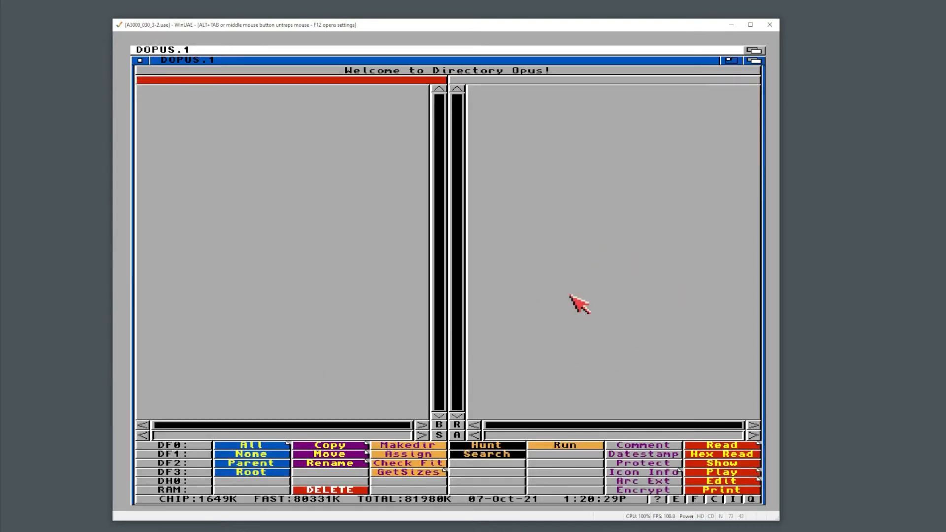
Return to the Workbench screen, open a Shell from the System drawer and edit s:user-startup with ed.
{"action": "left_click", "coordinate": [754, 50]}
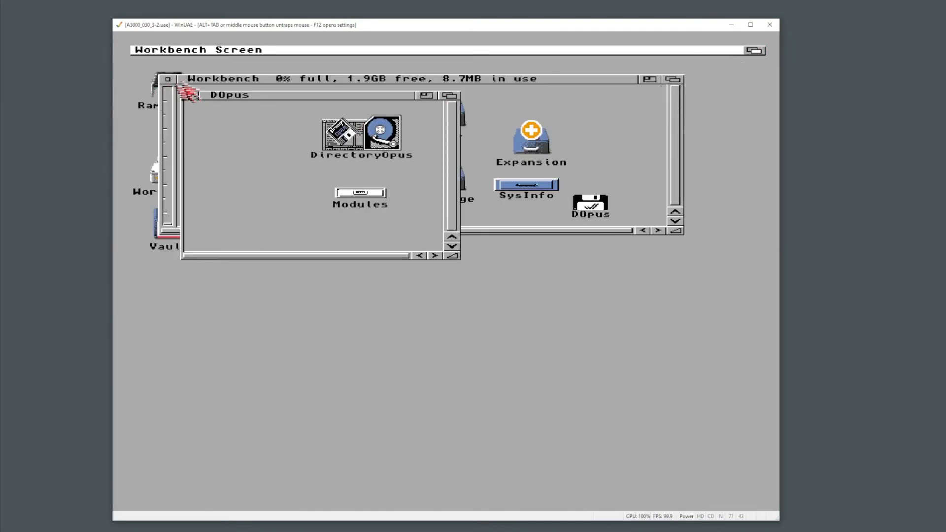
{"action": "left_click", "coordinate": [674, 79]}
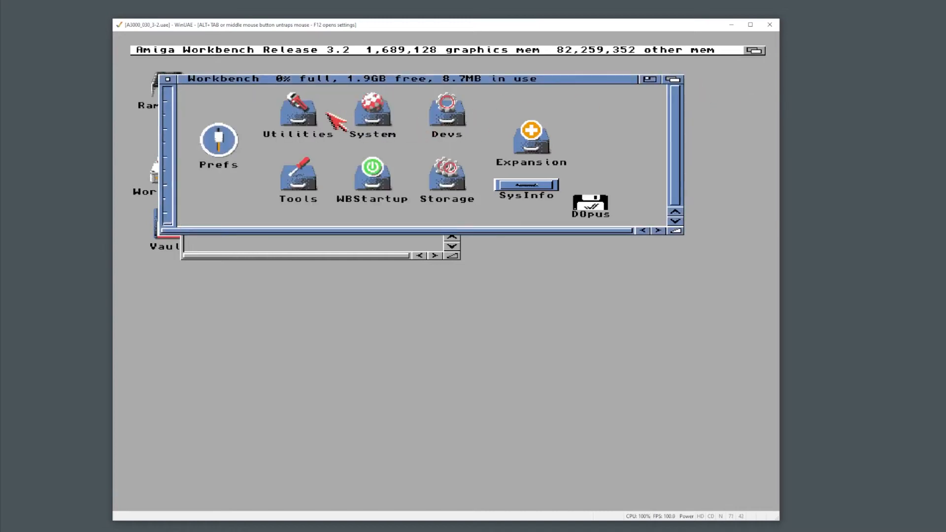
{"action": "double_click", "coordinate": [372, 114]}
{"action": "double_click", "coordinate": [341, 121]}
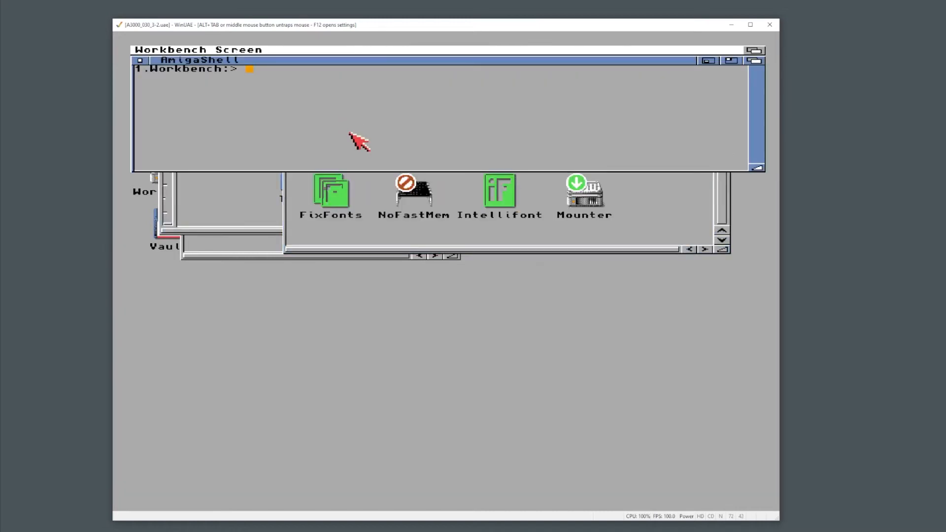
{"action": "type", "text": "ed s:user-startup"}
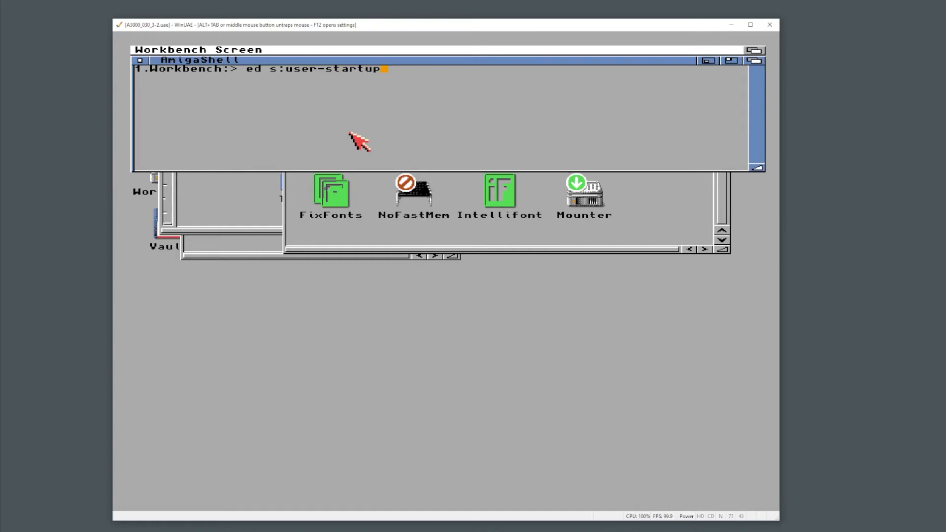
{"action": "key", "text": "Return"}
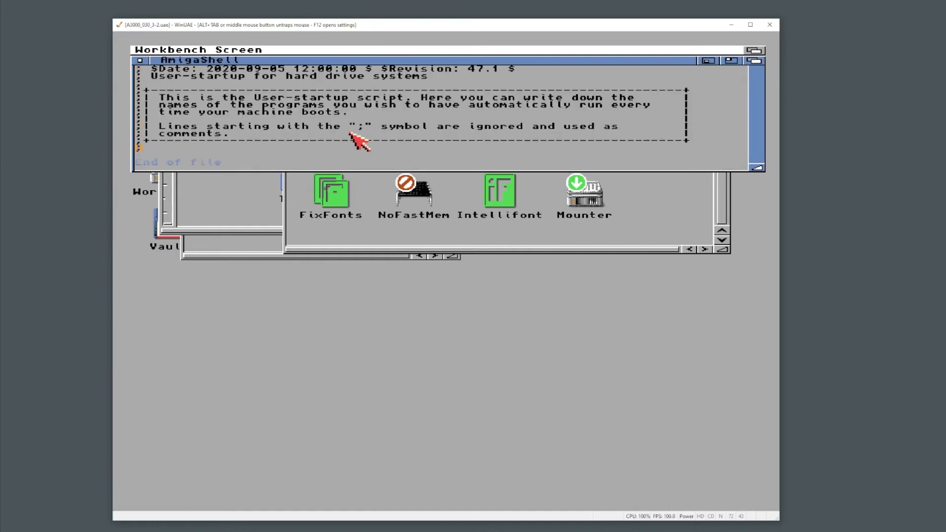
Add the line "assign dopus: dh0:dopus" to the end of the user-startup script, save it, and close the Shell and System windows.
{"action": "key", "text": "Right"}
{"action": "type", "text": "assign dopus"}
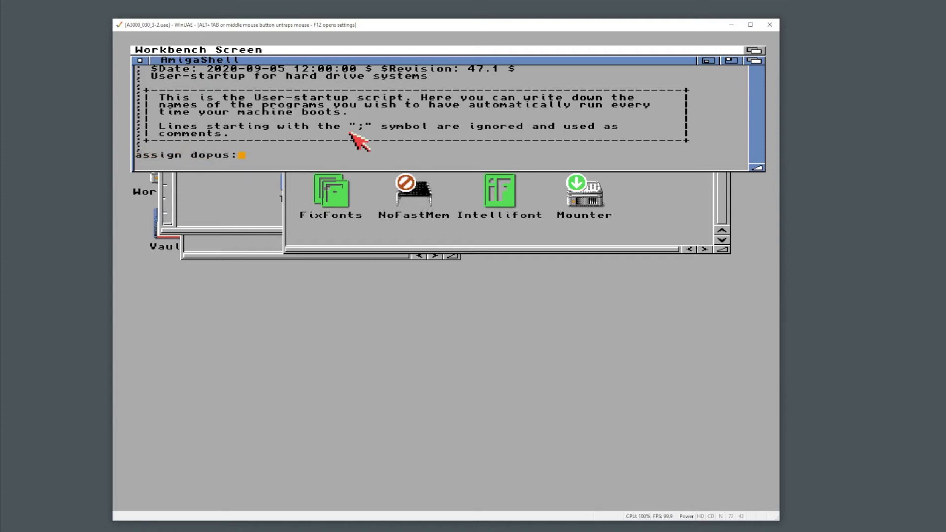
{"action": "type", "text": ": dh0:dopus"}
{"action": "key", "text": "Escape"}
{"action": "type", "text": "x"}
{"action": "key", "text": "Return"}
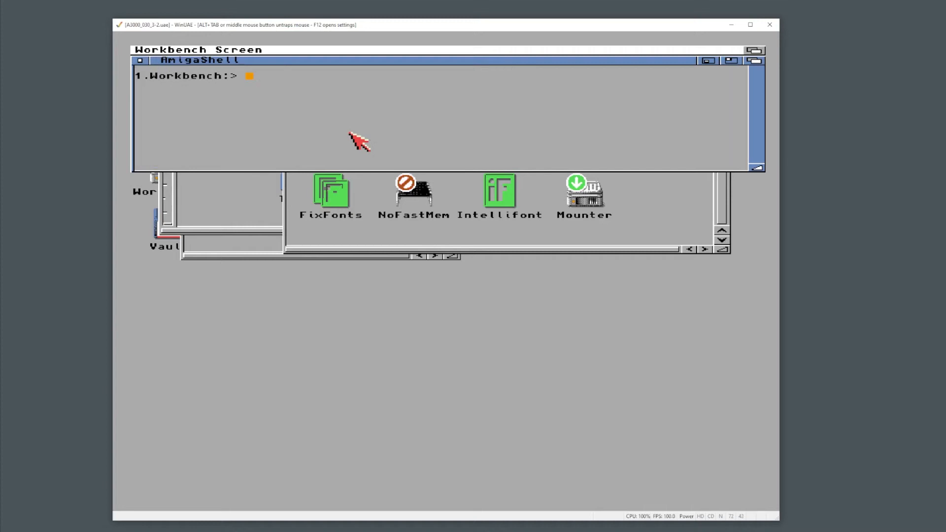
{"action": "left_click", "coordinate": [140, 60]}
{"action": "left_click", "coordinate": [295, 94]}
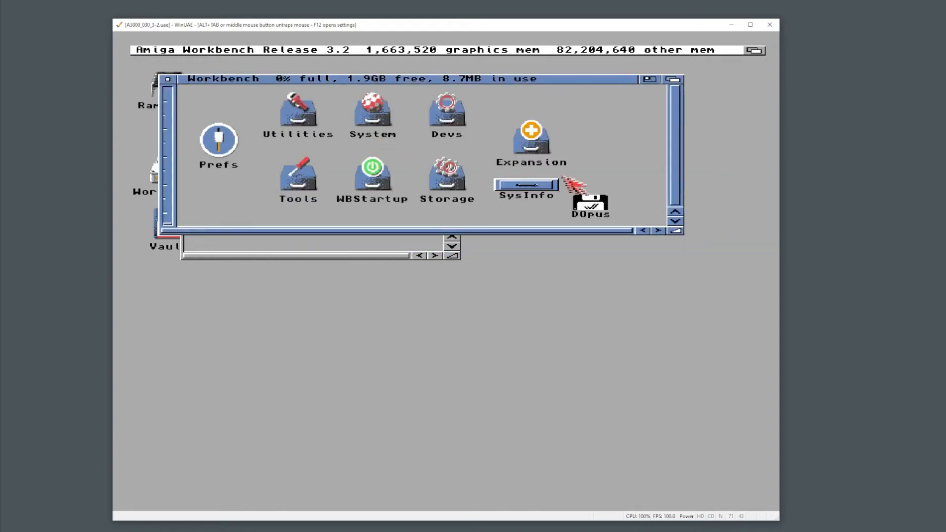
Switch back to the Directory Opus screen and list dh1: in the first file pane and dh0: in the second.
{"action": "left_click", "coordinate": [754, 51]}
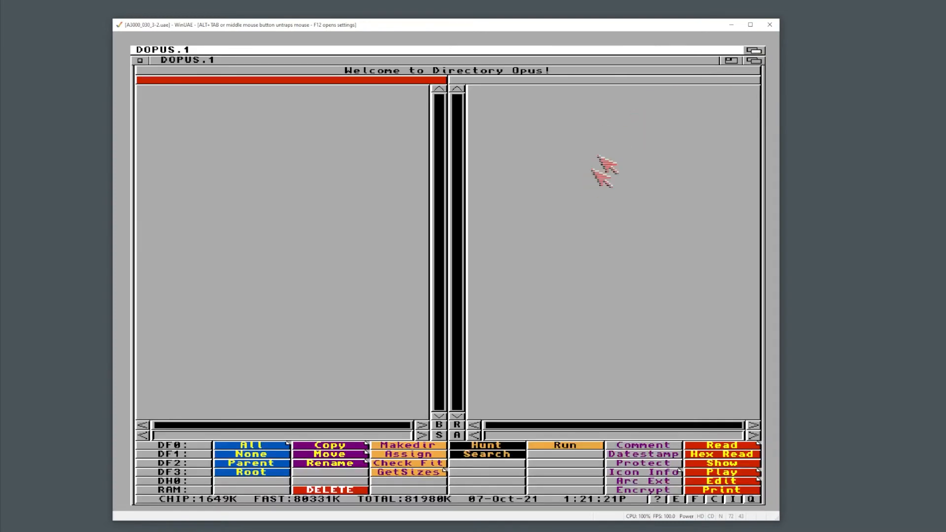
{"action": "left_click", "coordinate": [295, 355]}
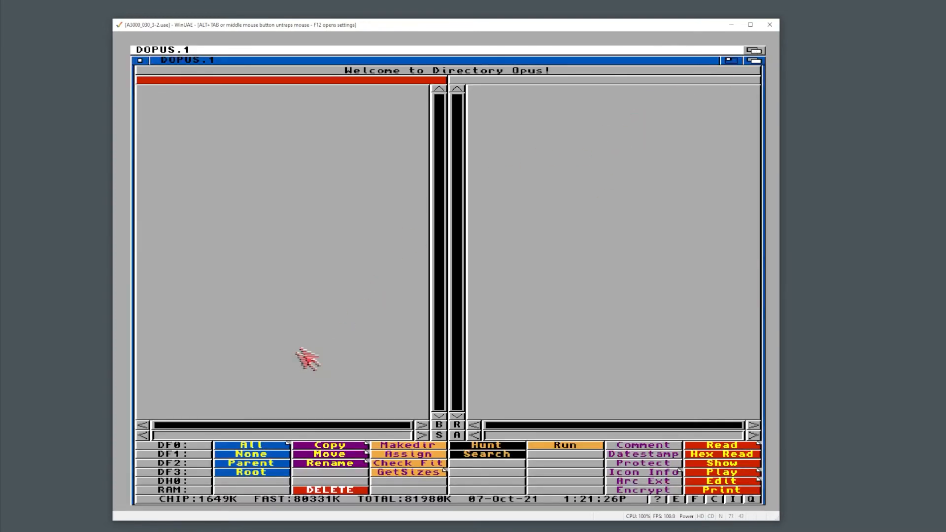
{"action": "left_click", "coordinate": [199, 437]}
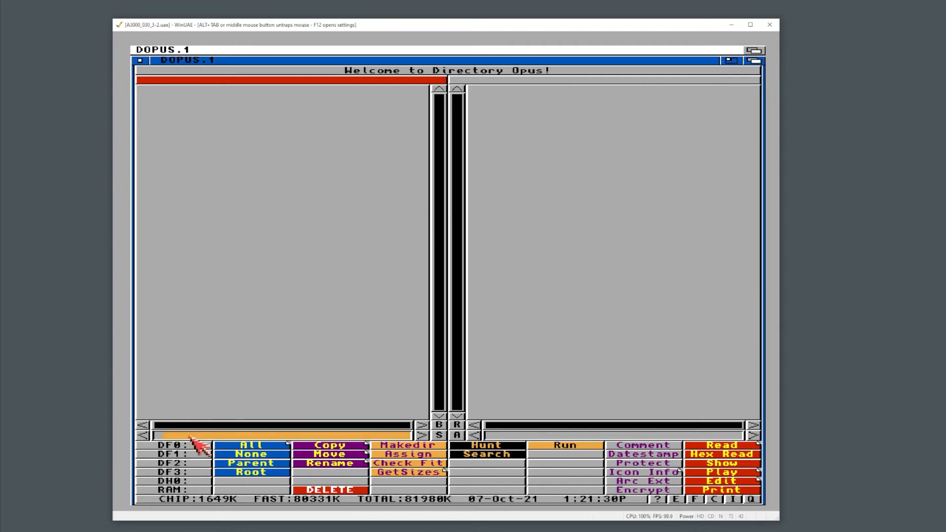
{"action": "type", "text": "dh"}
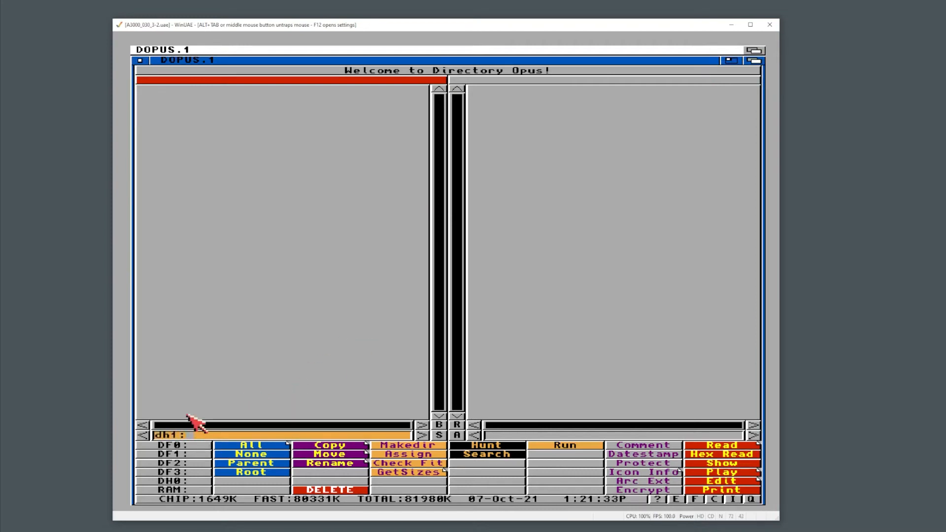
{"action": "type", "text": "1:"}
{"action": "key", "text": "Return"}
{"action": "left_click", "coordinate": [587, 264]}
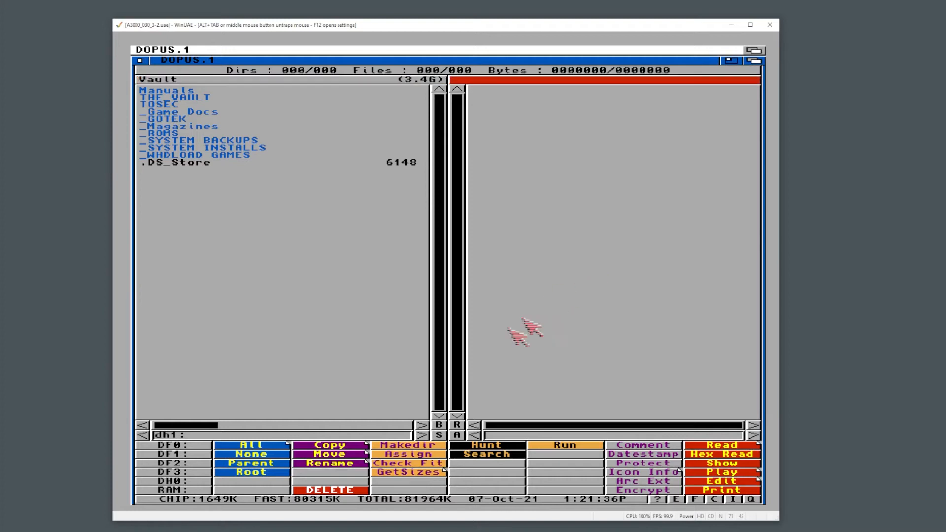
{"action": "left_click", "coordinate": [521, 437]}
{"action": "type", "text": "dh0:"}
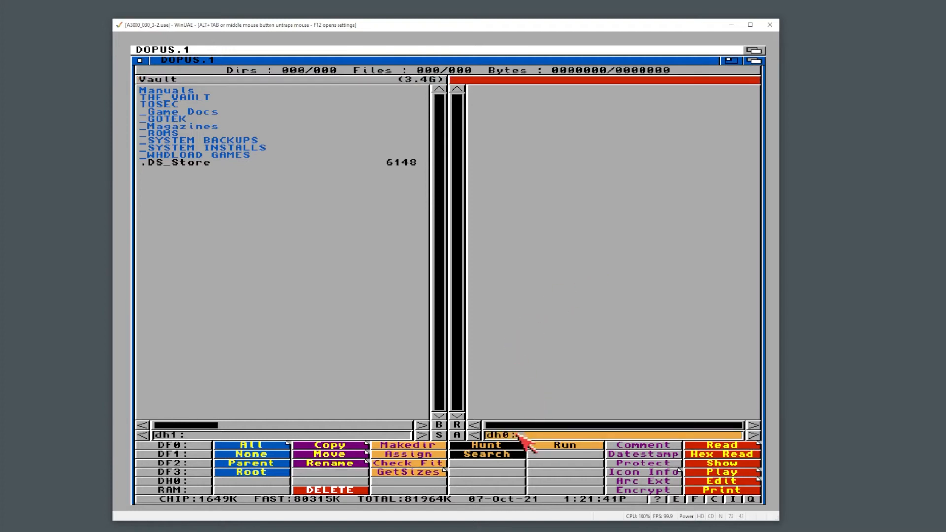
{"action": "key", "text": "Return"}
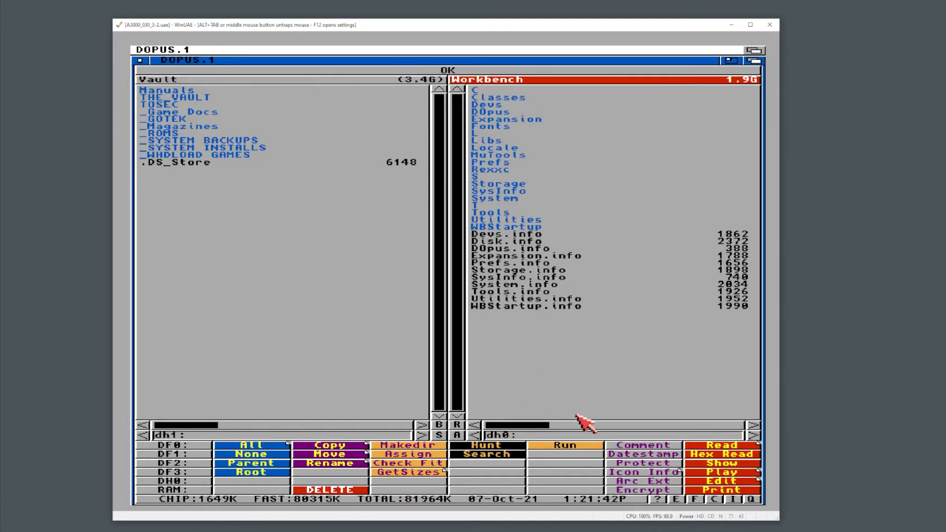
Create a directory named Installs on dh0: and open it in the Workbench file pane.
{"action": "left_click", "coordinate": [411, 445]}
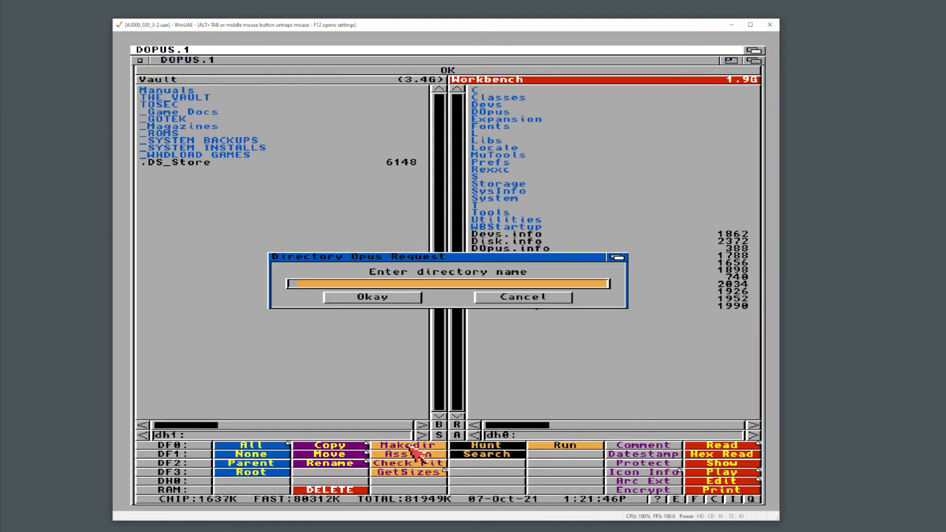
{"action": "type", "text": "Installs"}
{"action": "key", "text": "Return"}
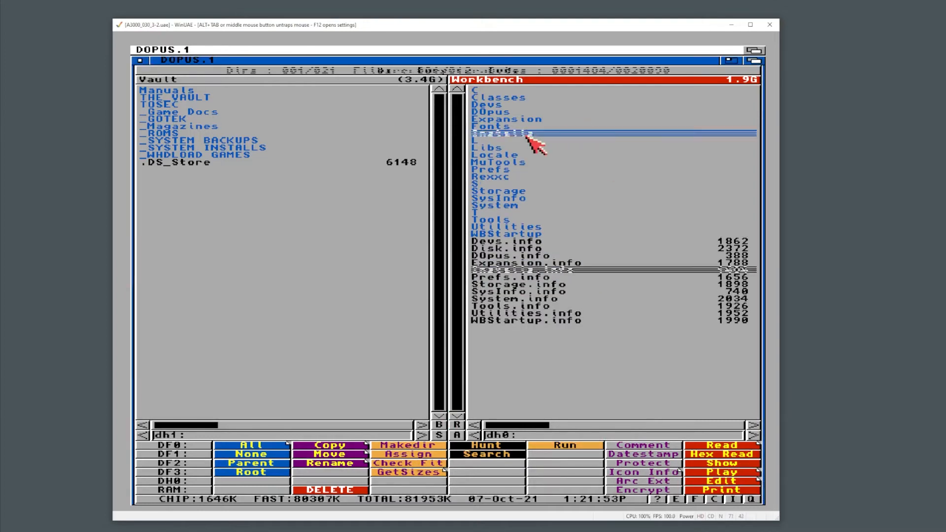
{"action": "double_click", "coordinate": [527, 134]}
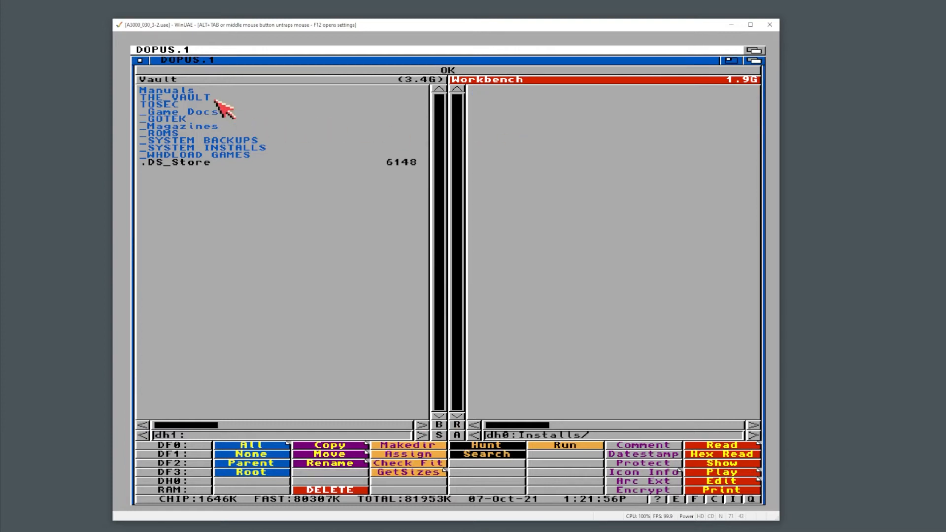
Try to extract Picasso96.lha from dh1:_SYSTEM INSTALLS/3000 into dh0:Installs with Arc Ext.
{"action": "left_click", "coordinate": [197, 148]}
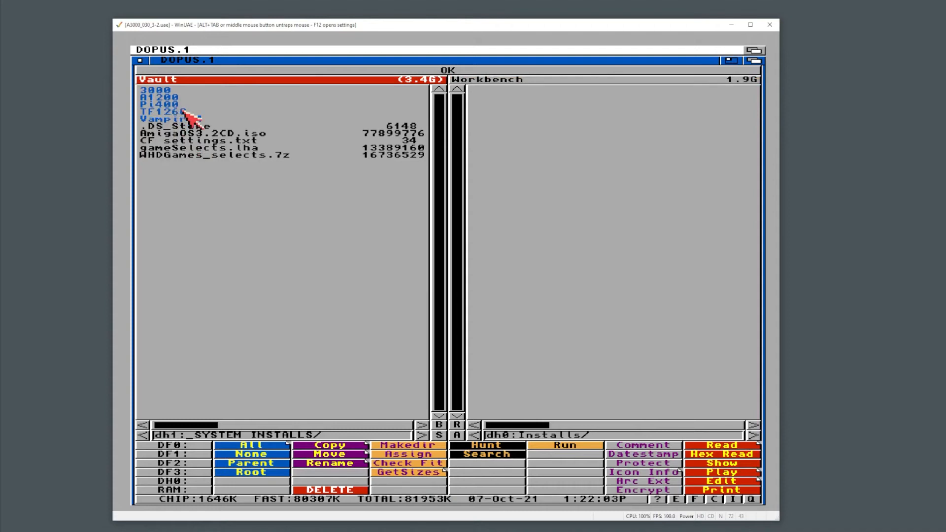
{"action": "double_click", "coordinate": [163, 91]}
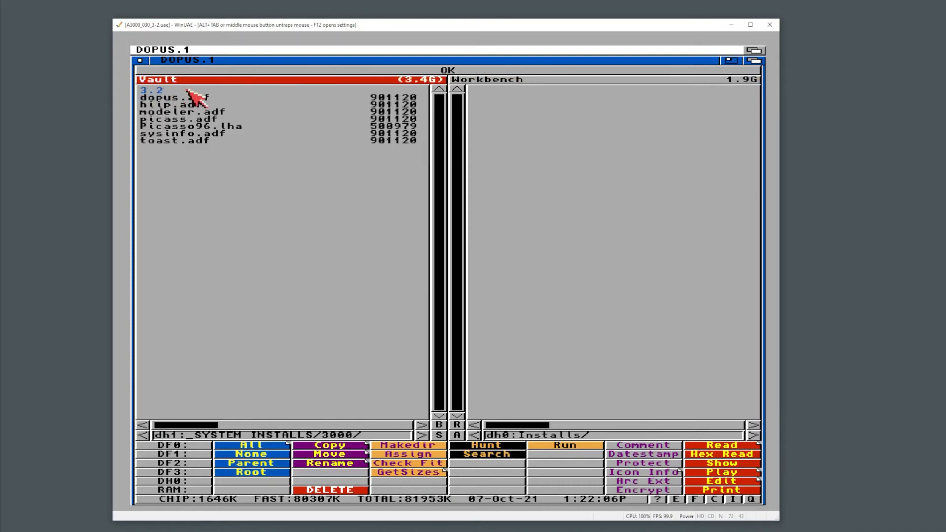
{"action": "left_click", "coordinate": [208, 126]}
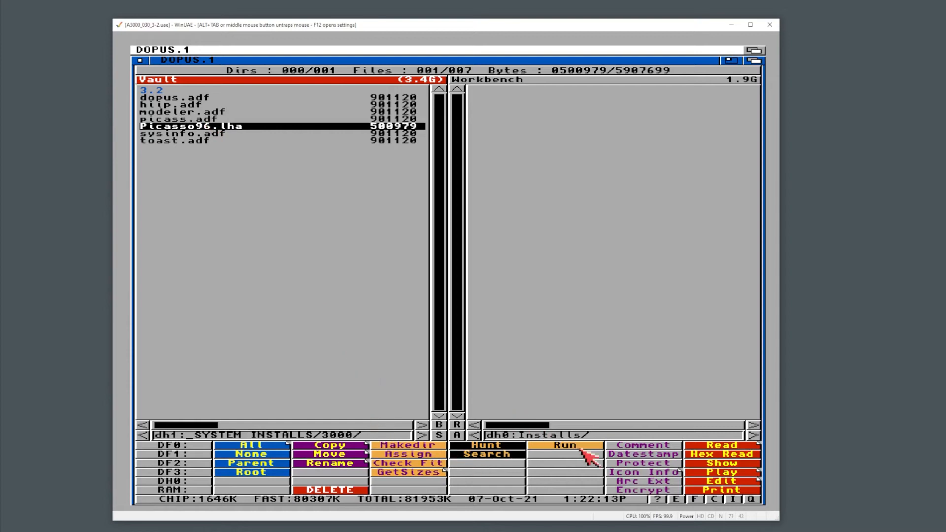
{"action": "left_click", "coordinate": [649, 481]}
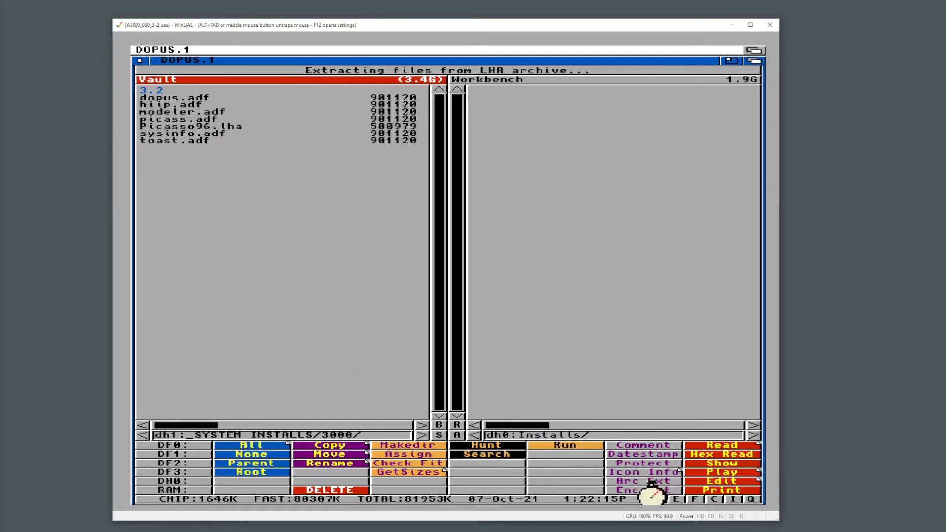
{"action": "left_click", "coordinate": [303, 213]}
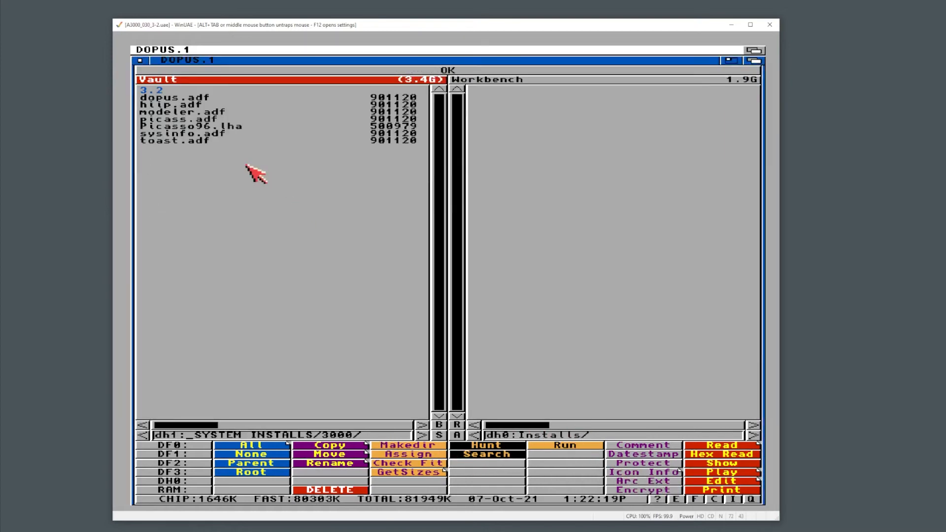
Replace the Workbench pane's path with c: to list the system command directory.
{"action": "left_click", "coordinate": [589, 264]}
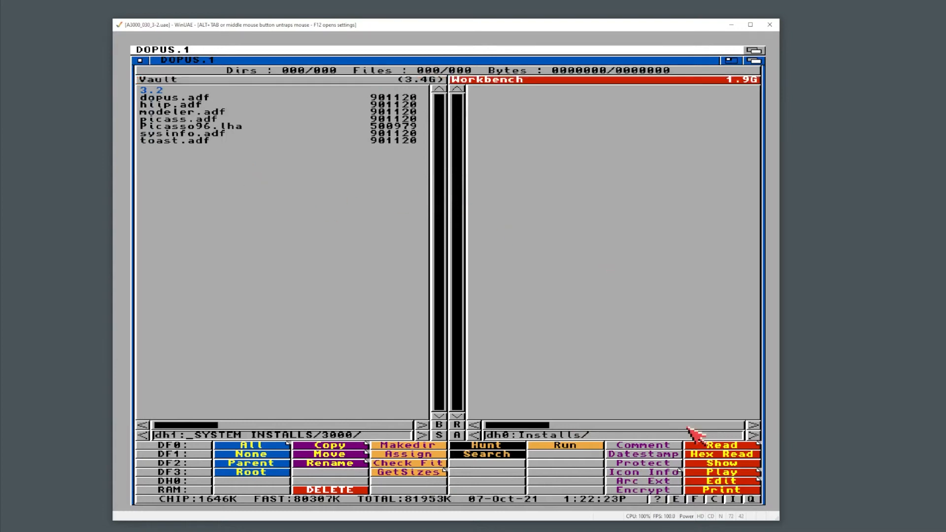
{"action": "left_click", "coordinate": [624, 435]}
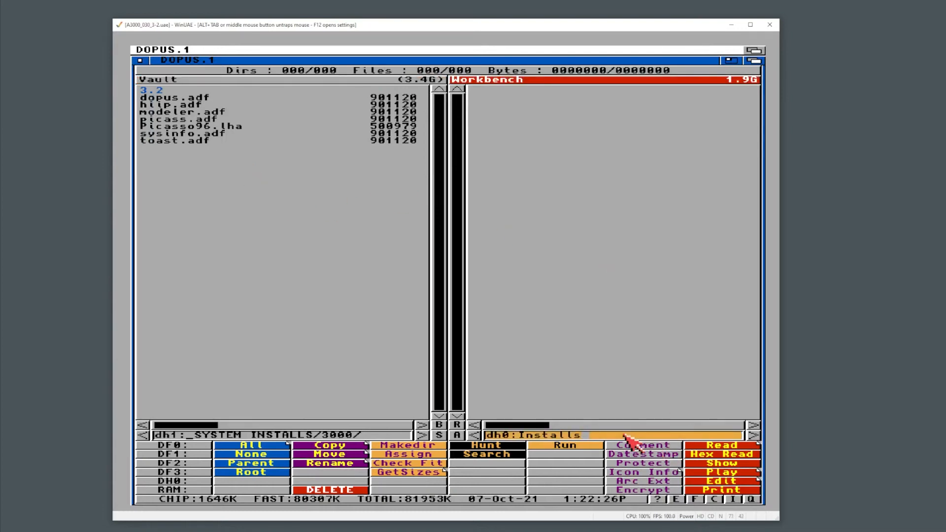
{"action": "key", "text": "BackSpace"}
{"action": "key", "text": "BackSpace"}
{"action": "key", "text": "BackSpace"}
{"action": "key", "text": "BackSpace"}
{"action": "key", "text": "BackSpace"}
{"action": "key", "text": "BackSpace"}
{"action": "key", "text": "BackSpace"}
{"action": "key", "text": "BackSpace"}
{"action": "key", "text": "BackSpace"}
{"action": "key", "text": "BackSpace"}
{"action": "key", "text": "BackSpace"}
{"action": "key", "text": "BackSpace"}
{"action": "type", "text": "c:"}
{"action": "key", "text": "Return"}
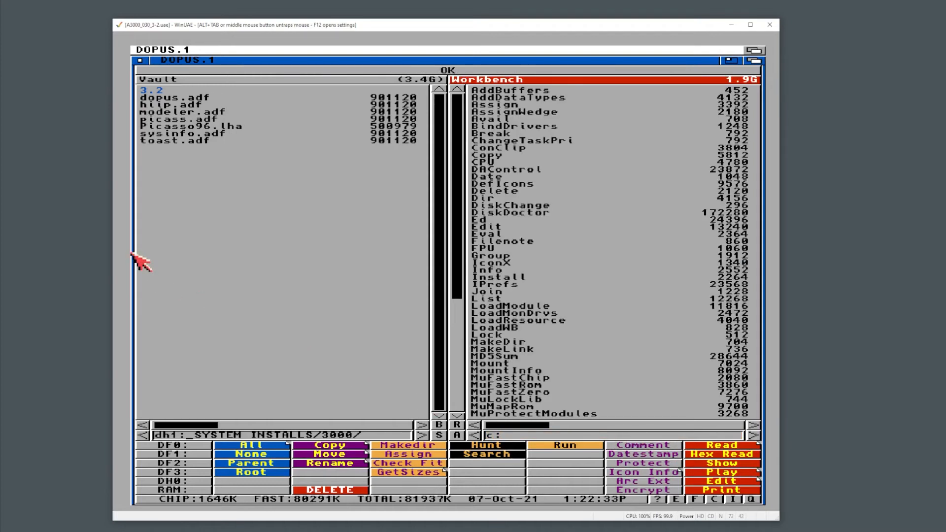
Browse the Vault pane to the LHA directory inside _SYSTEM INSTALLS/A1200/AmigaFiles.
{"action": "left_click", "coordinate": [132, 254]}
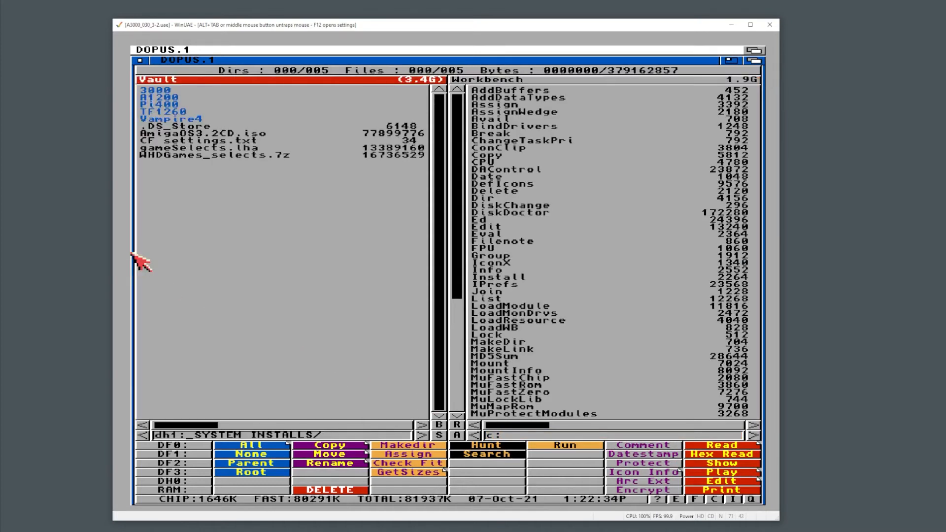
{"action": "double_click", "coordinate": [157, 97]}
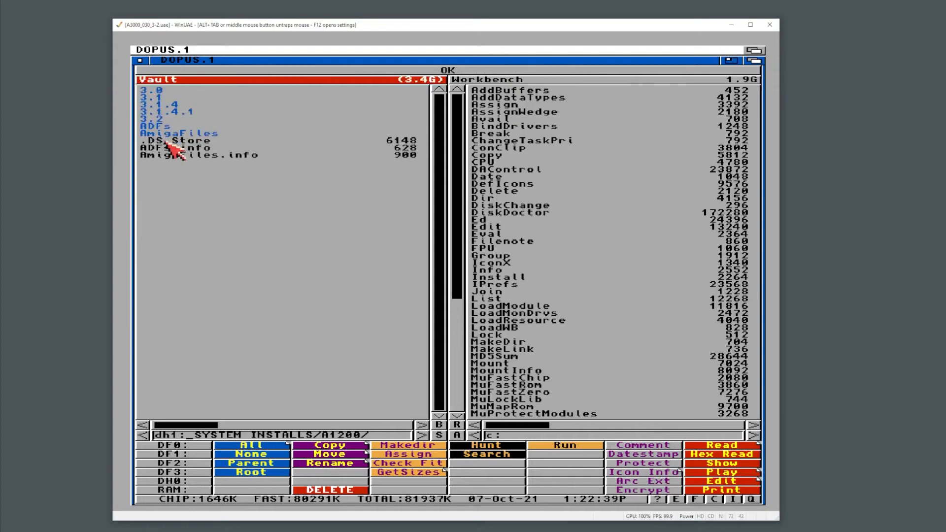
{"action": "left_click", "coordinate": [170, 127]}
{"action": "double_click", "coordinate": [174, 133]}
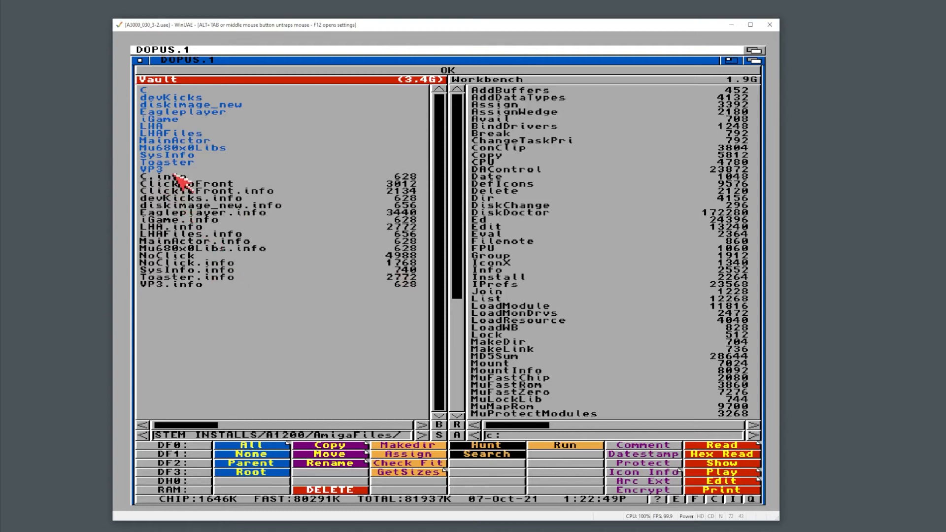
{"action": "double_click", "coordinate": [189, 133]}
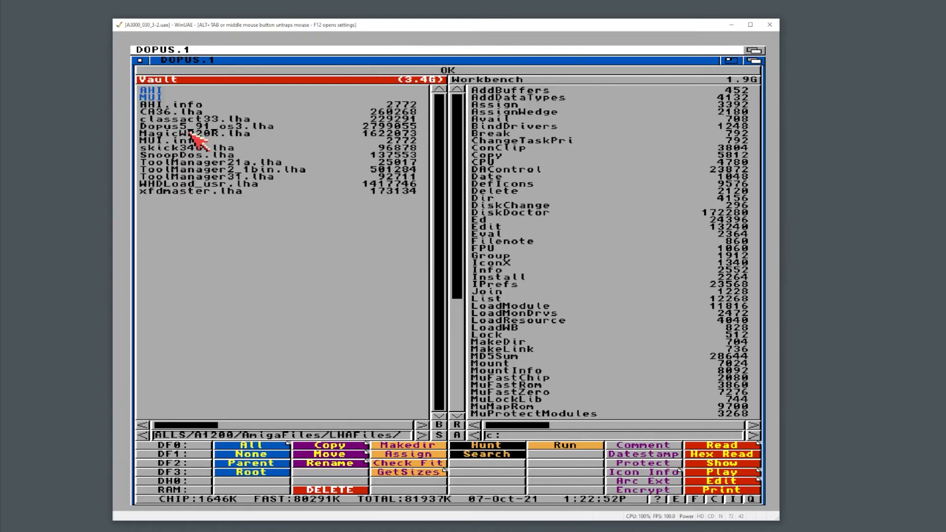
{"action": "right_click", "coordinate": [132, 220]}
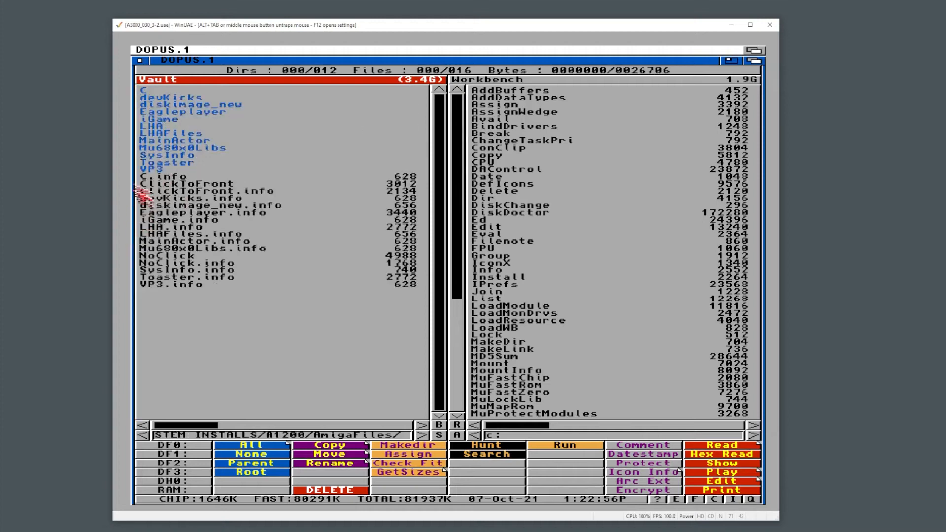
{"action": "double_click", "coordinate": [145, 127]}
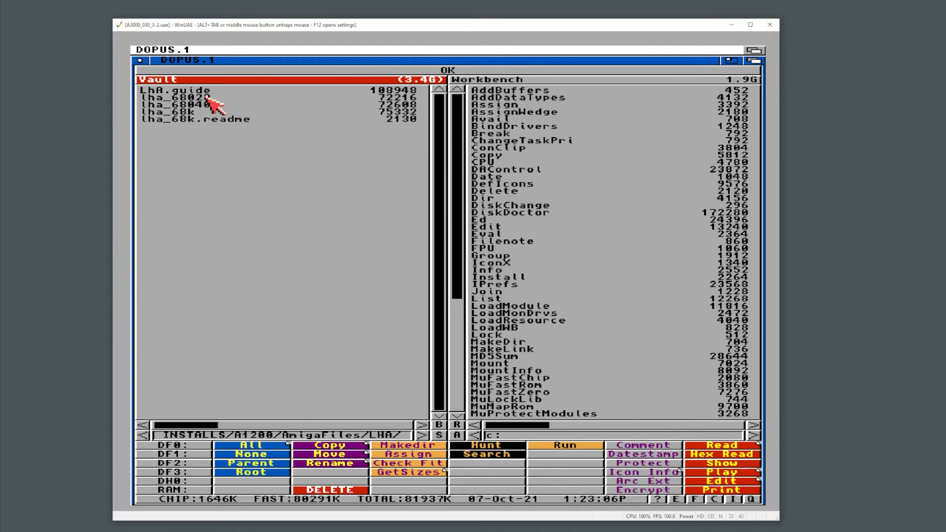
{"action": "right_click", "coordinate": [139, 111]}
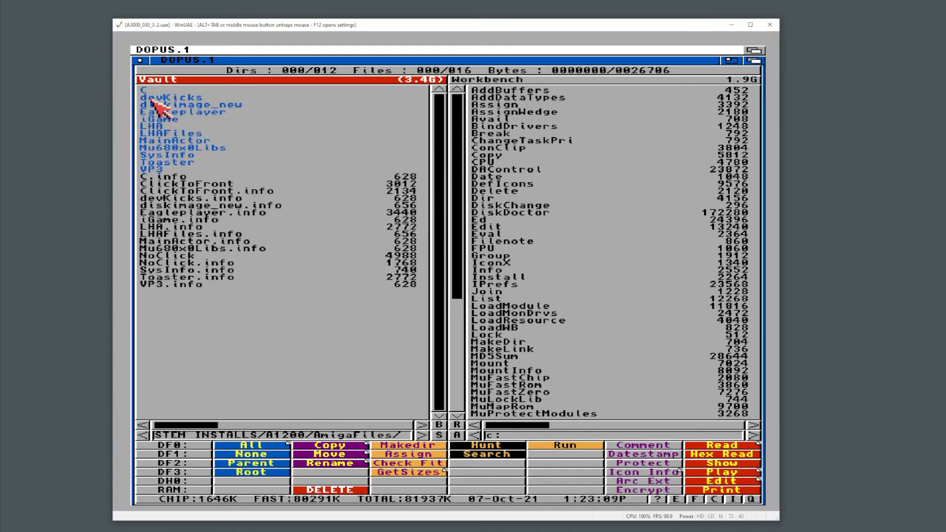
{"action": "double_click", "coordinate": [178, 126]}
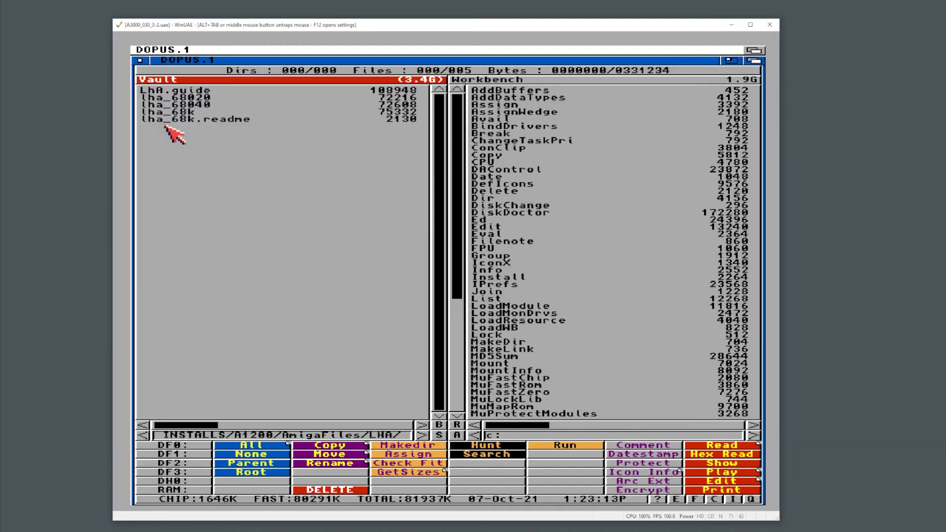
Copy lha_68020 from the LHA directory to c: and delete that copy from c: again.
{"action": "left_click", "coordinate": [206, 98]}
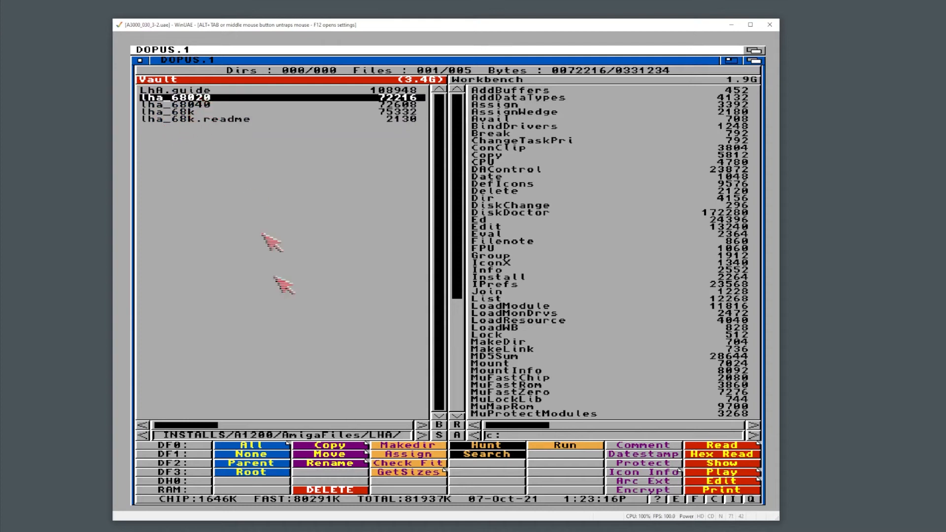
{"action": "left_click", "coordinate": [337, 456]}
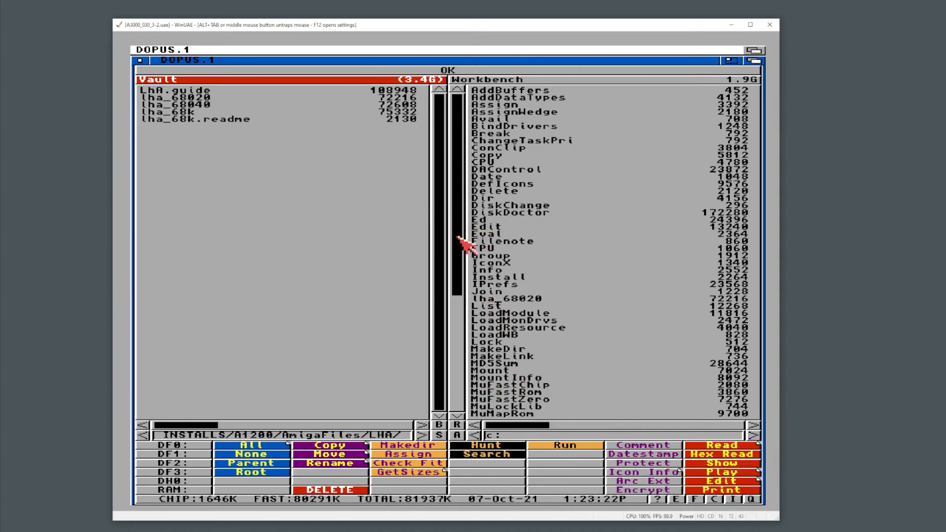
{"action": "left_click_drag", "start_coordinate": [461, 244], "coordinate": [460, 375]}
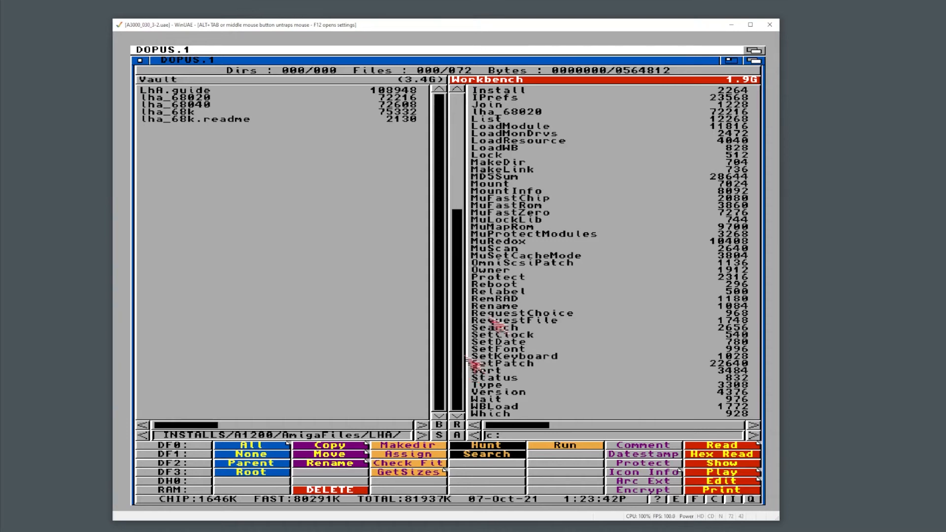
{"action": "left_click", "coordinate": [526, 106]}
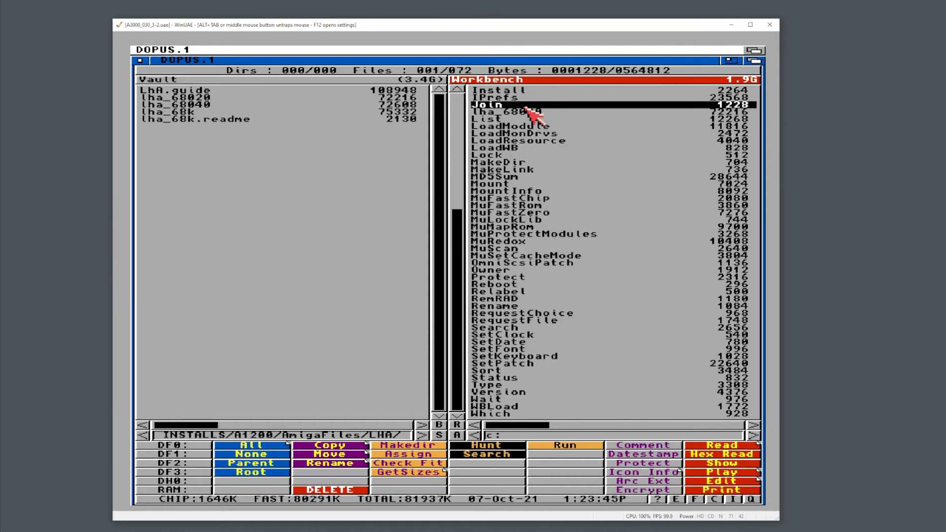
{"action": "left_click", "coordinate": [488, 112]}
{"action": "left_click", "coordinate": [489, 104]}
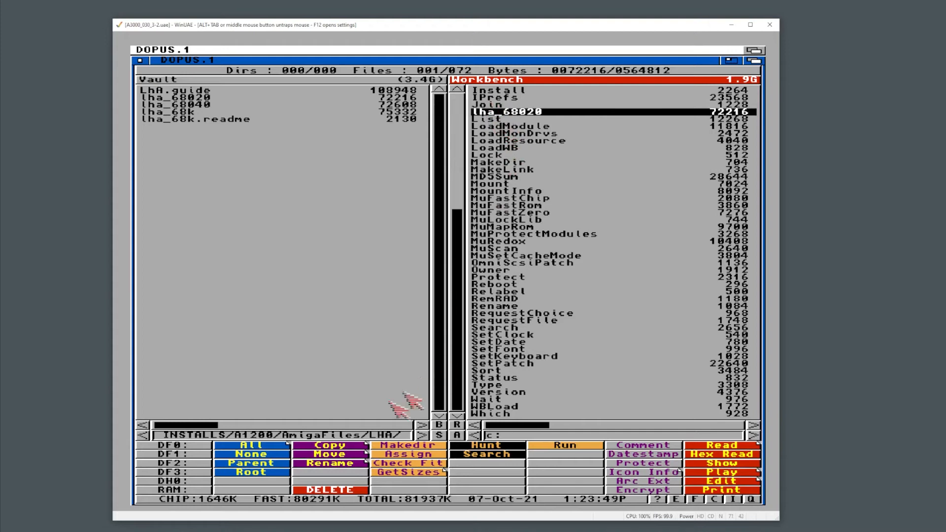
{"action": "left_click", "coordinate": [340, 489]}
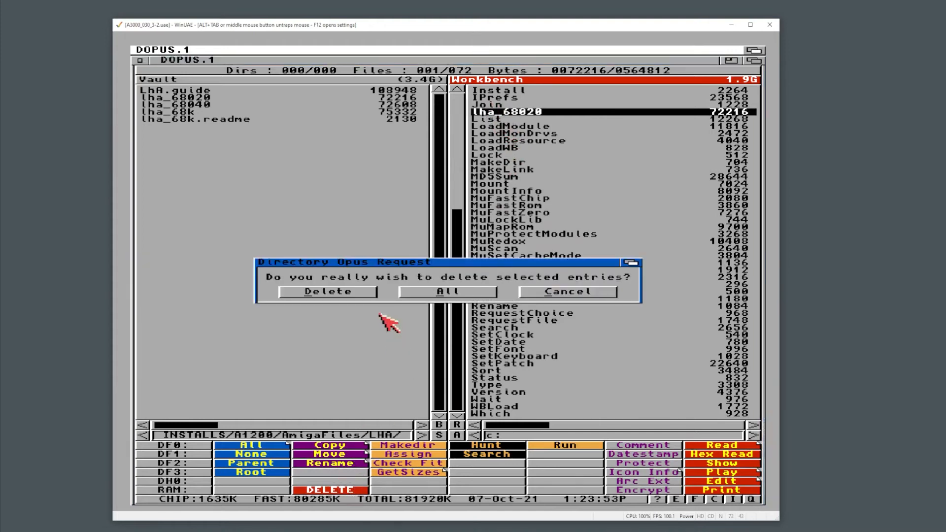
{"action": "left_click", "coordinate": [351, 293]}
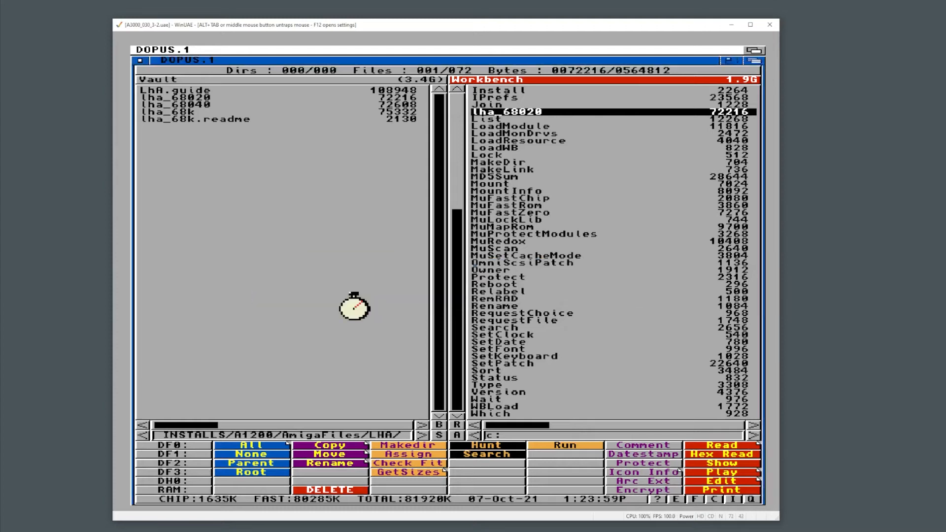
Copy lha_68040 from the LHA directory to c: and rename the copy as lha.
{"action": "left_click", "coordinate": [210, 105]}
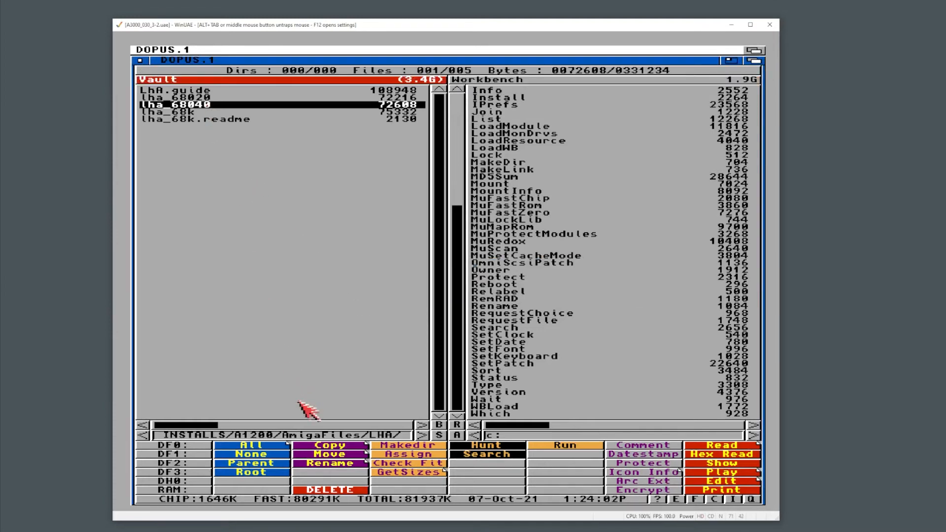
{"action": "left_click", "coordinate": [328, 445]}
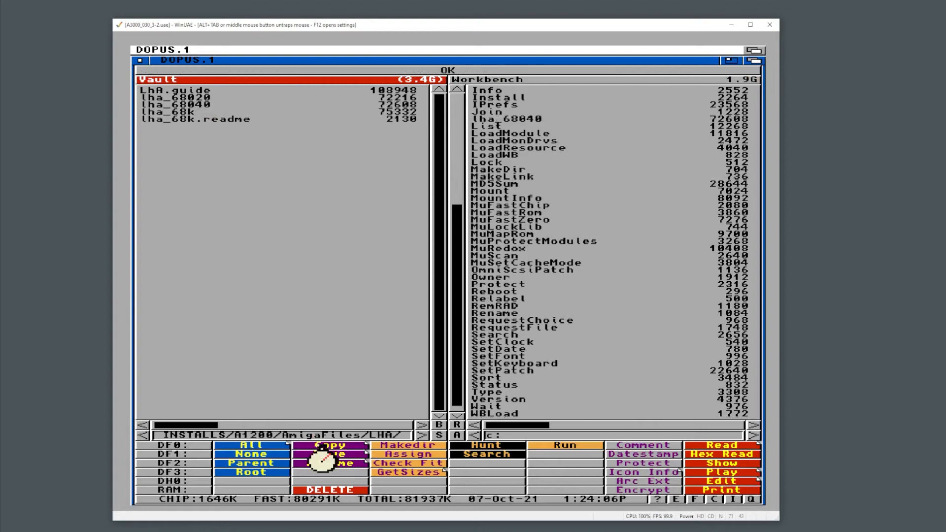
{"action": "left_click", "coordinate": [526, 123]}
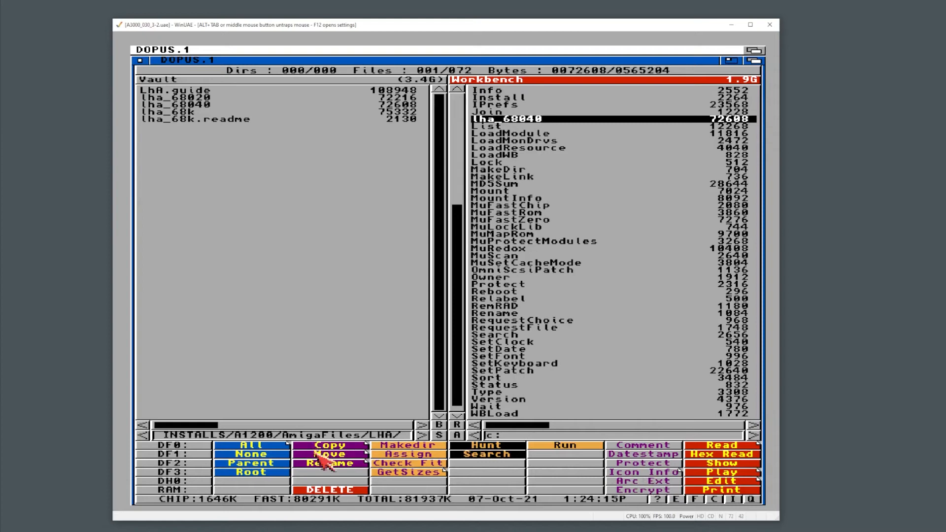
{"action": "left_click", "coordinate": [333, 464]}
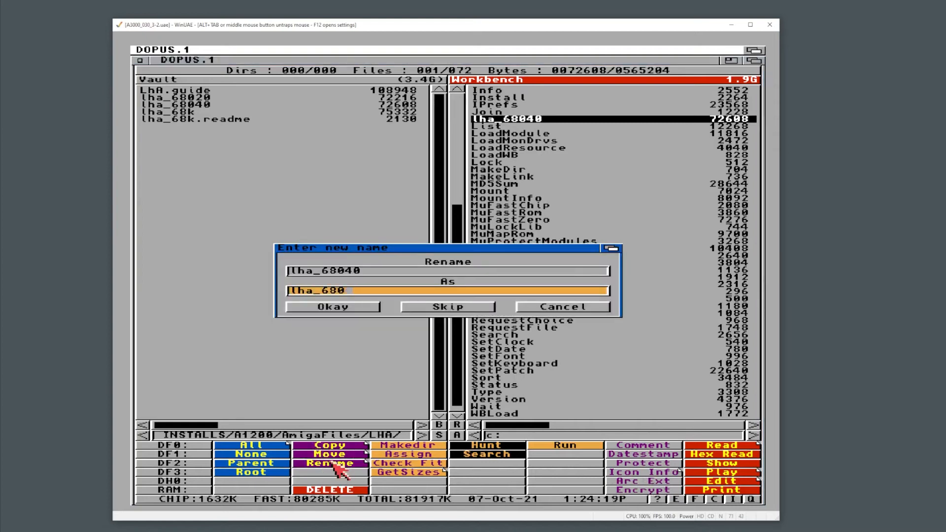
{"action": "key", "text": "Return"}
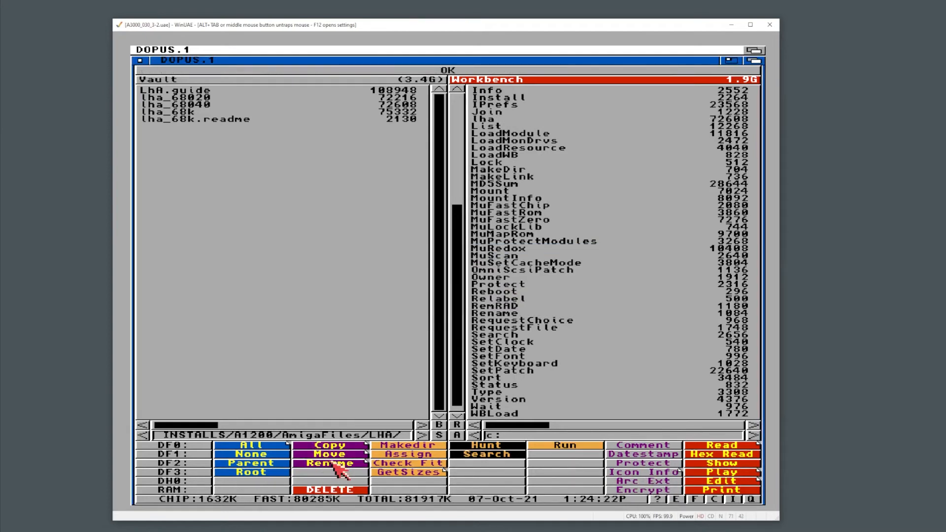
Quit Directory Opus and open the emulator's settings on the RAM page.
{"action": "left_click", "coordinate": [143, 61]}
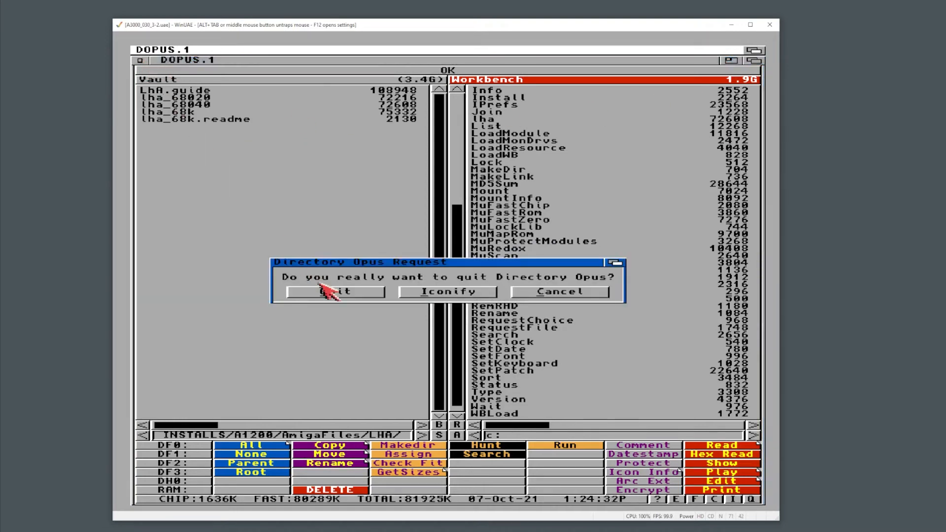
{"action": "left_click", "coordinate": [338, 289]}
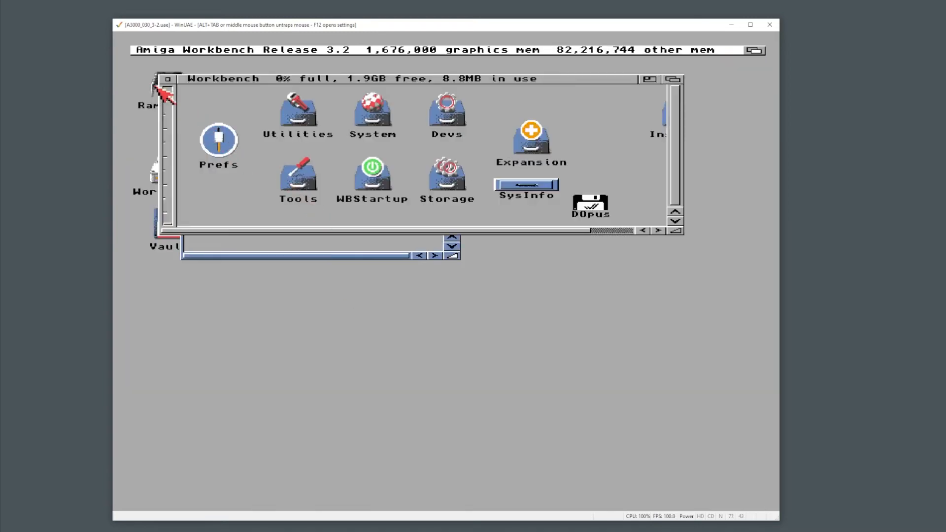
{"action": "key", "text": "F12"}
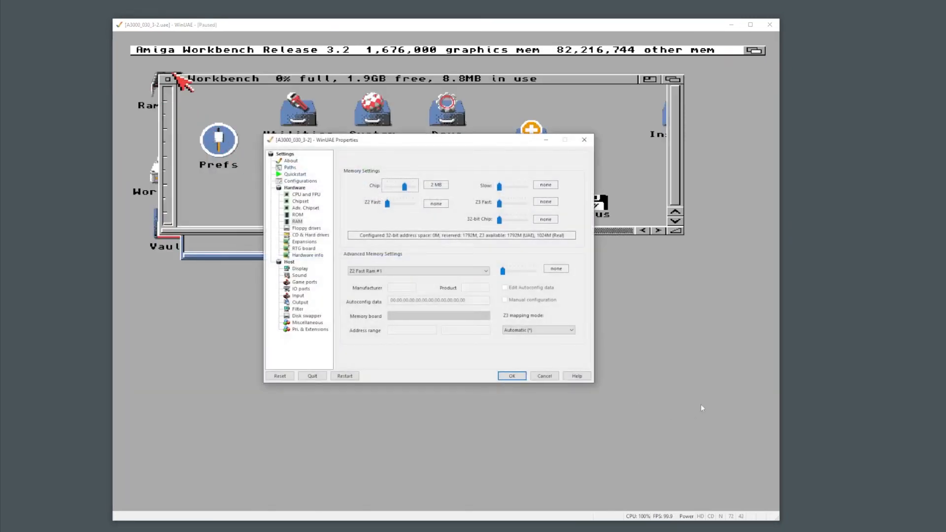
{"action": "left_click", "coordinate": [545, 376]}
{"action": "key", "text": "F12"}
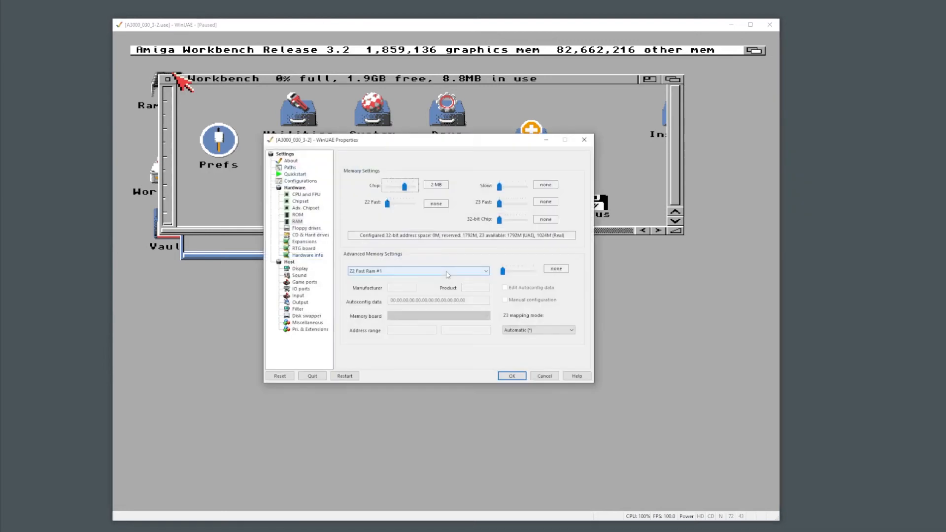
Set the emulated CPU to 68040 and save the configuration as a new file named A3000_040_3-2.uae.
{"action": "left_click", "coordinate": [307, 194]}
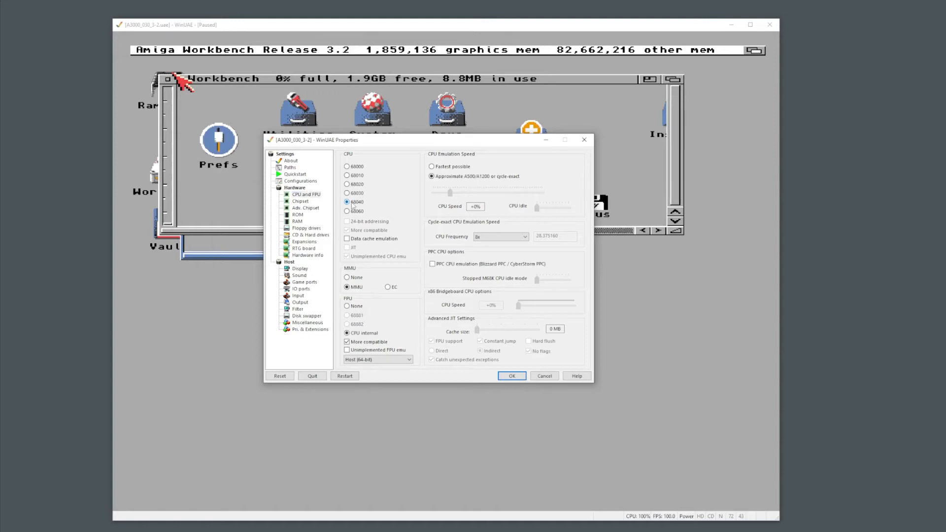
{"action": "left_click", "coordinate": [300, 181]}
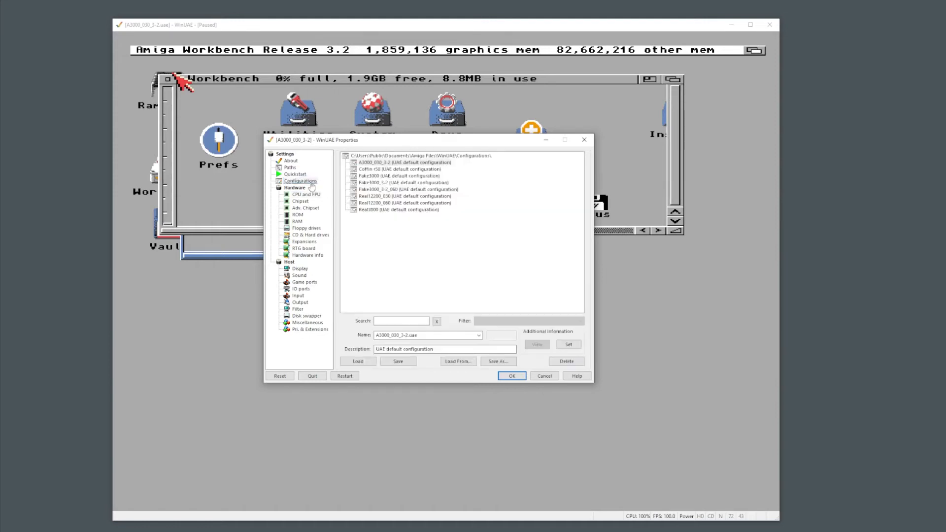
{"action": "left_click", "coordinate": [389, 337]}
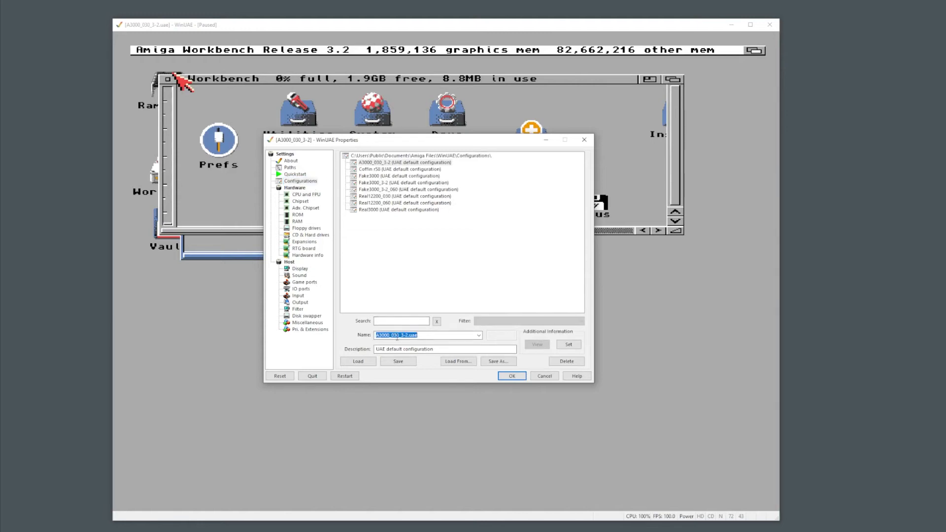
{"action": "key", "text": "Left"}
{"action": "left_click", "coordinate": [511, 365]}
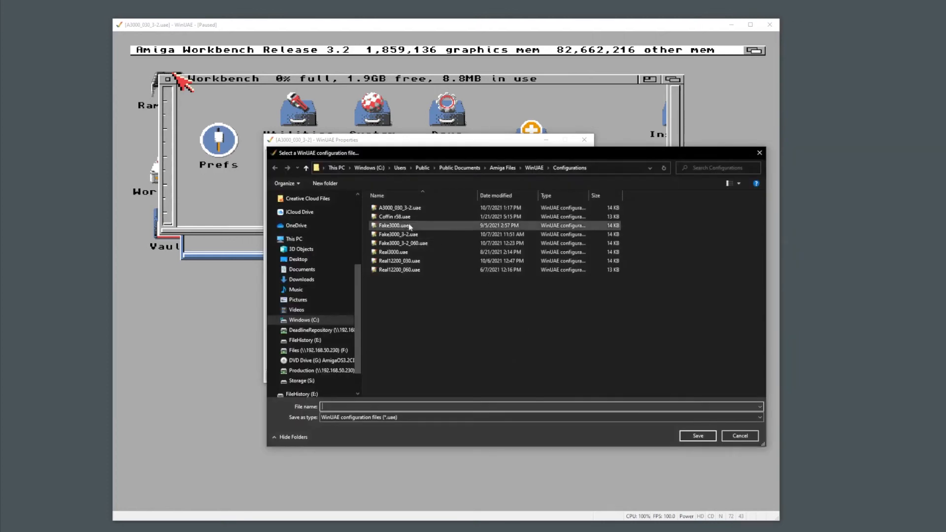
{"action": "left_click", "coordinate": [400, 207]}
{"action": "key", "text": "Left"}
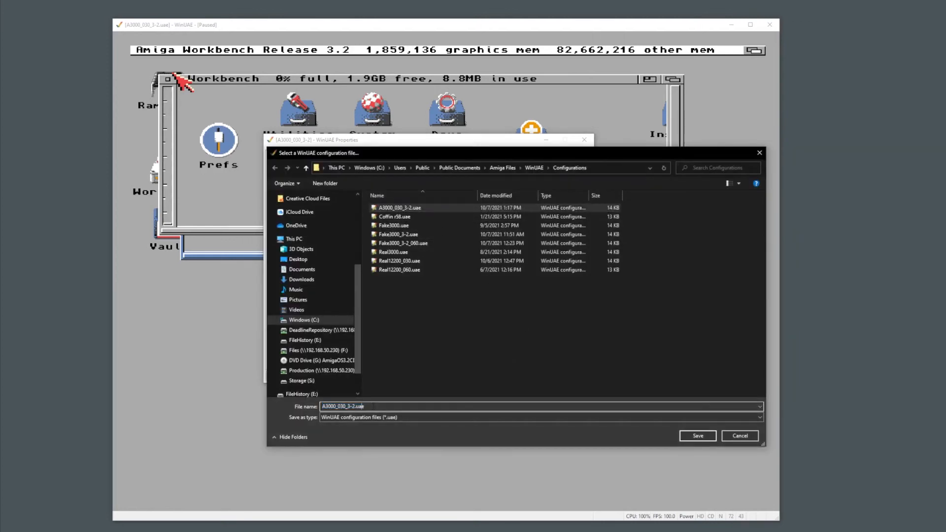
{"action": "key", "text": "BackSpace"}
{"action": "type", "text": "4"}
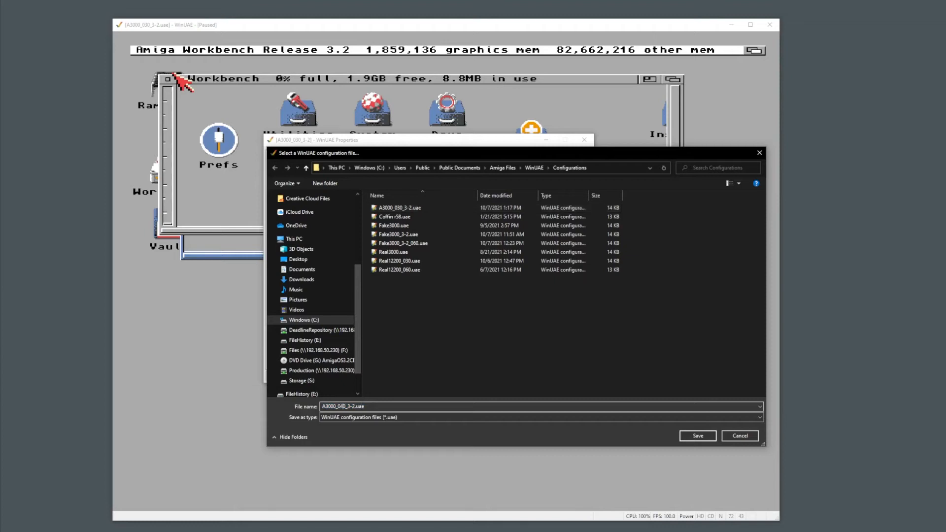
{"action": "key", "text": "Return"}
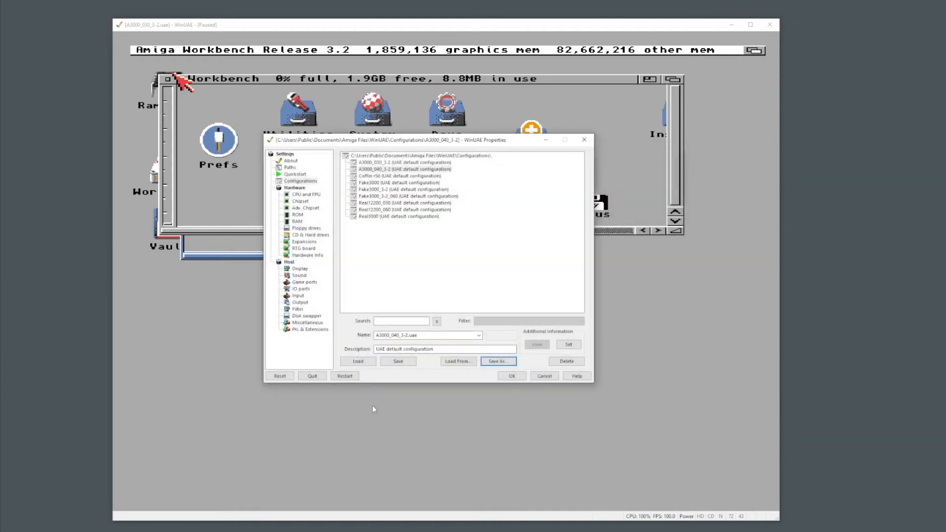
Reset the emulated Amiga and launch SysInfo from its drawer on the Workbench drive.
{"action": "left_click", "coordinate": [287, 376]}
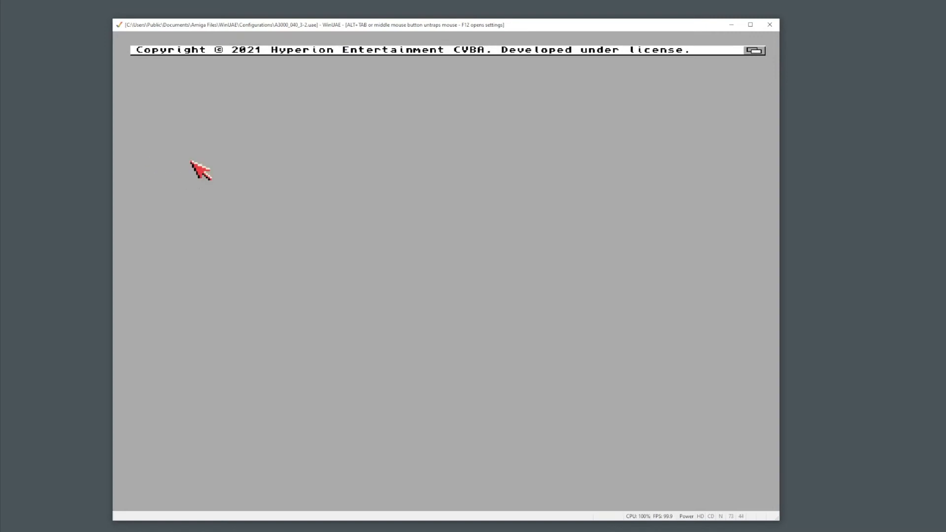
{"action": "double_click", "coordinate": [167, 167]}
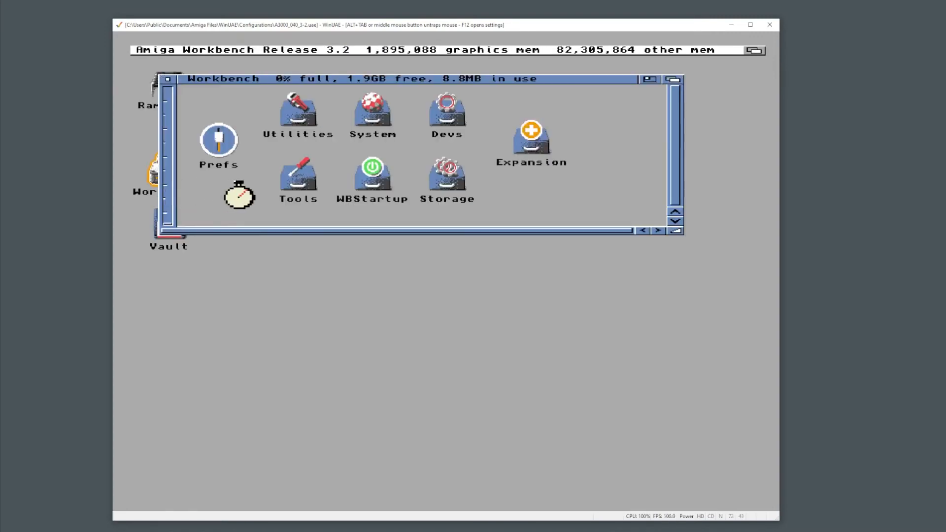
{"action": "double_click", "coordinate": [517, 186]}
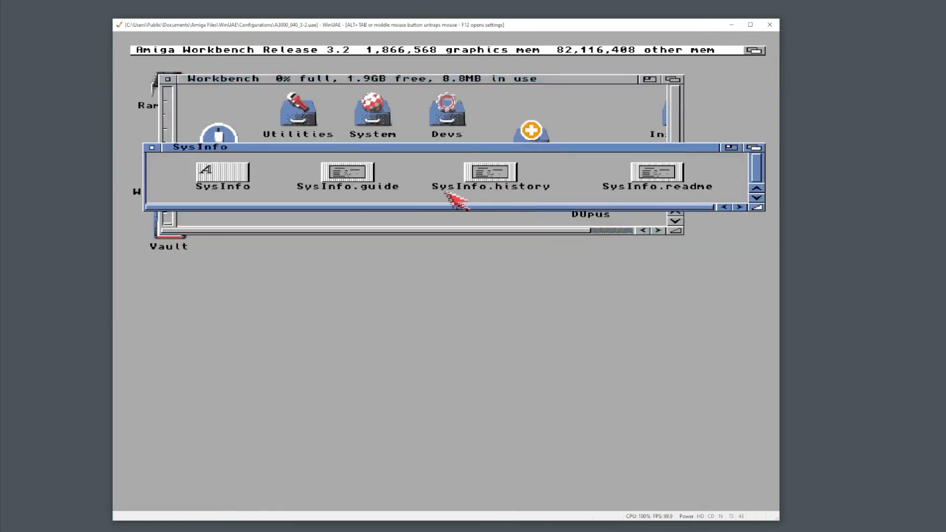
{"action": "left_click", "coordinate": [220, 178]}
{"action": "double_click", "coordinate": [219, 178]}
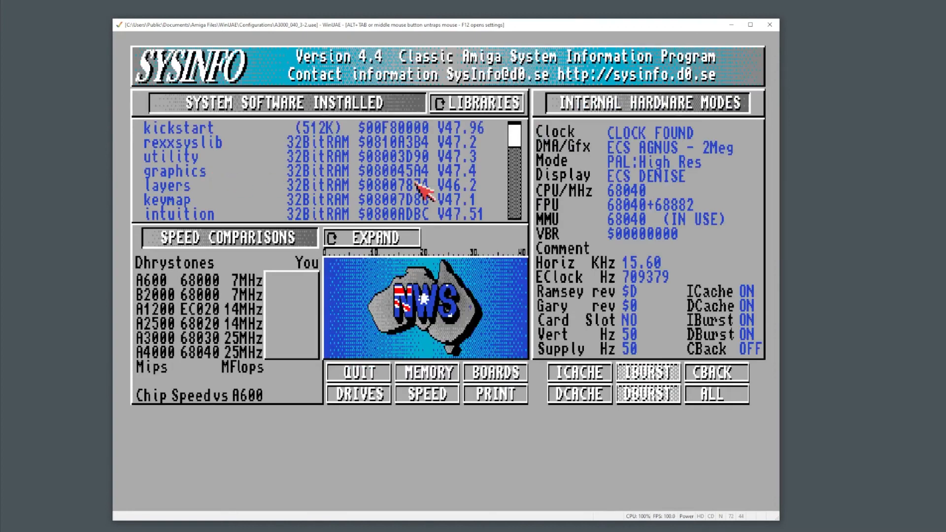
Run SysInfo's speed test with the comparison chart expanded, then close the program and its drawer.
{"action": "left_click", "coordinate": [434, 396]}
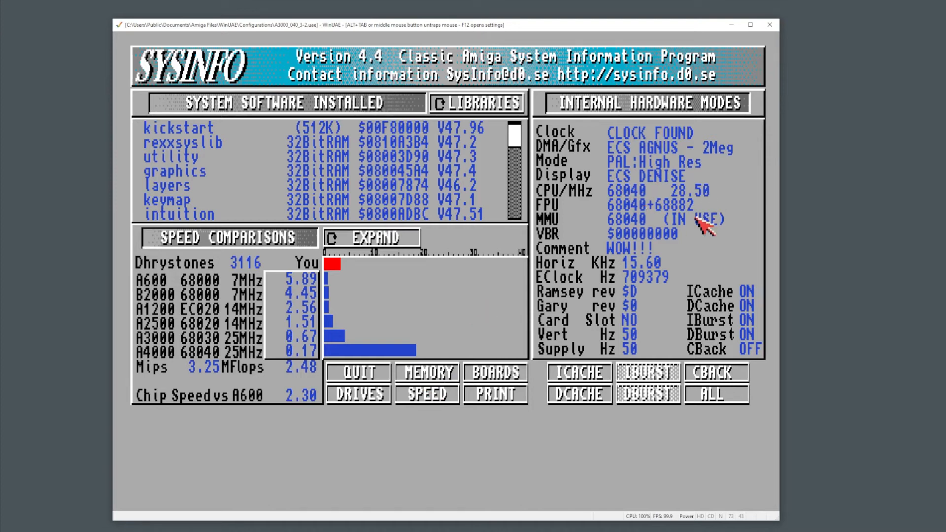
{"action": "left_click", "coordinate": [382, 238]}
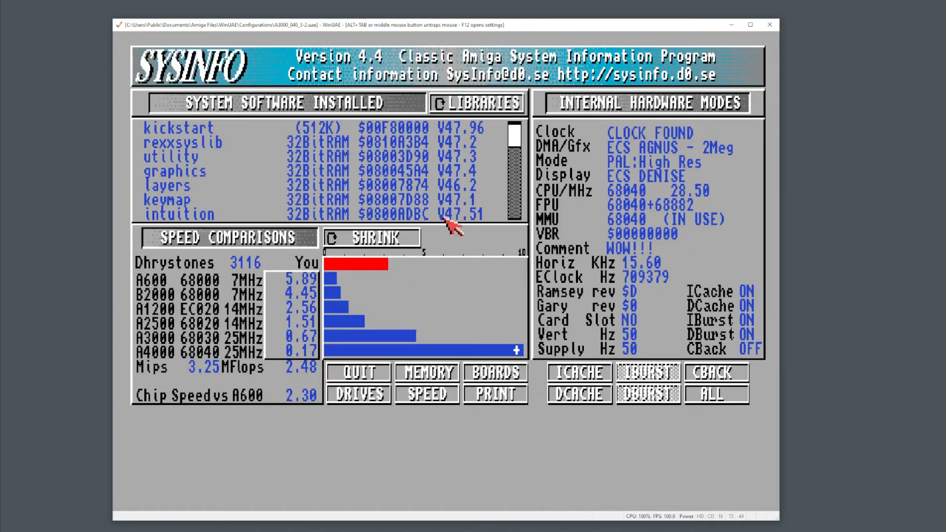
{"action": "left_click", "coordinate": [359, 374]}
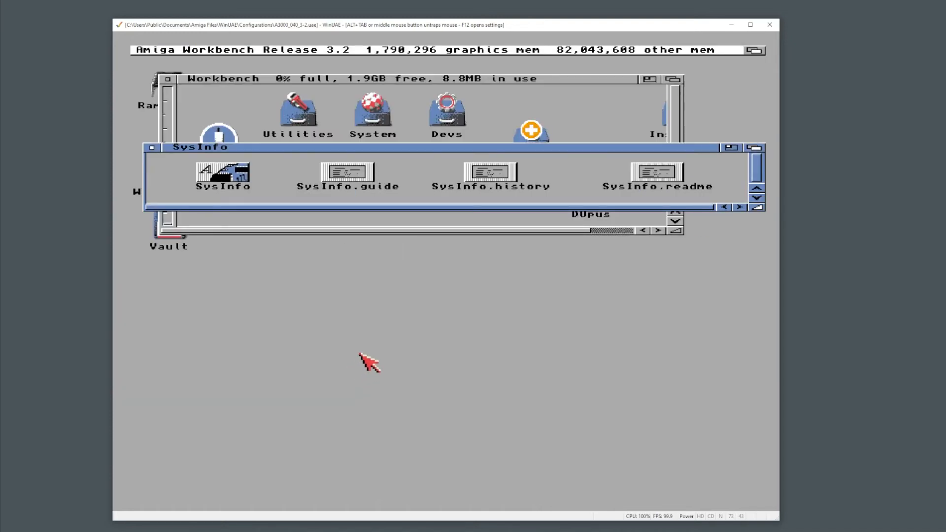
{"action": "left_click", "coordinate": [153, 147]}
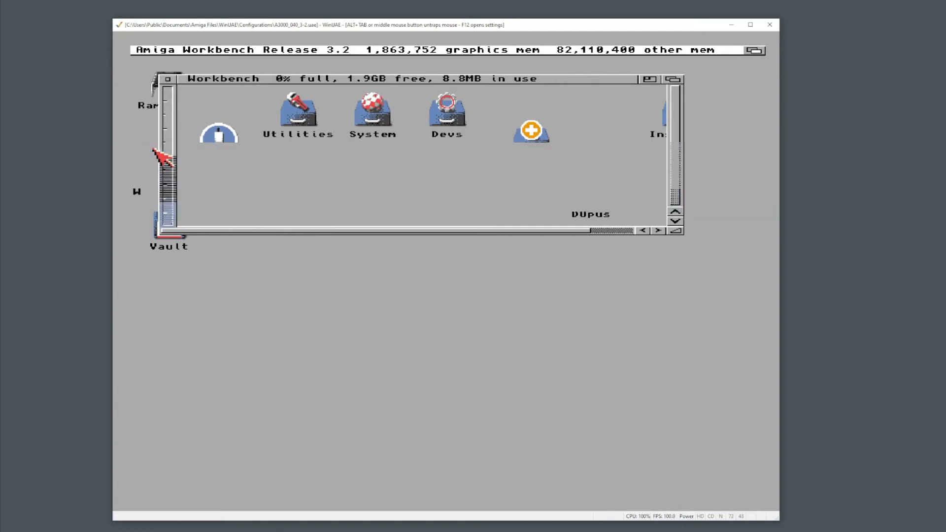
Inspect the processor, memory nodes and expansion boards with ShowConfig from the Tools drawer, and close both windows.
{"action": "double_click", "coordinate": [306, 167]}
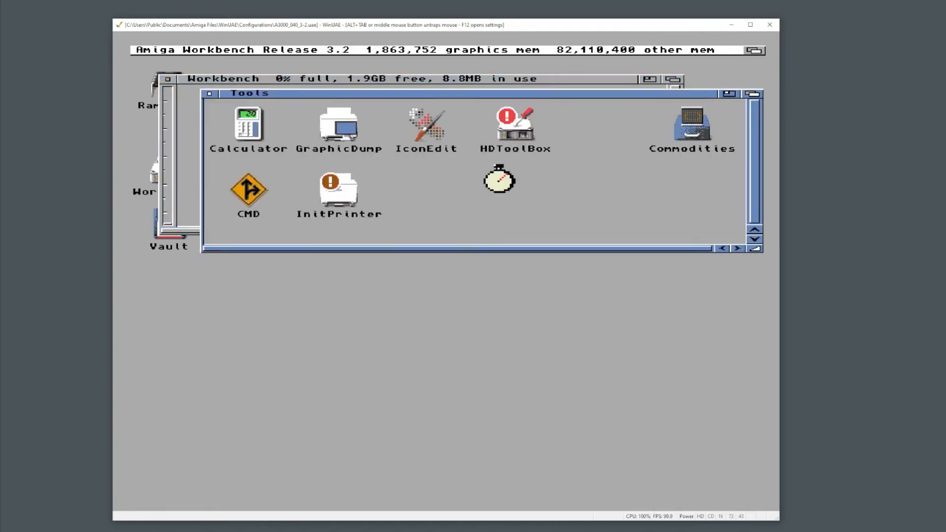
{"action": "double_click", "coordinate": [600, 193]}
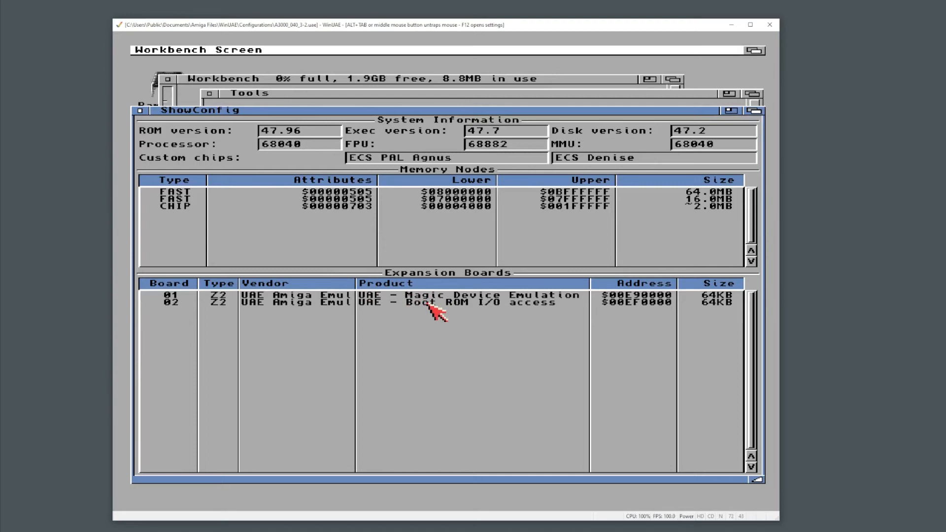
{"action": "left_click", "coordinate": [141, 111]}
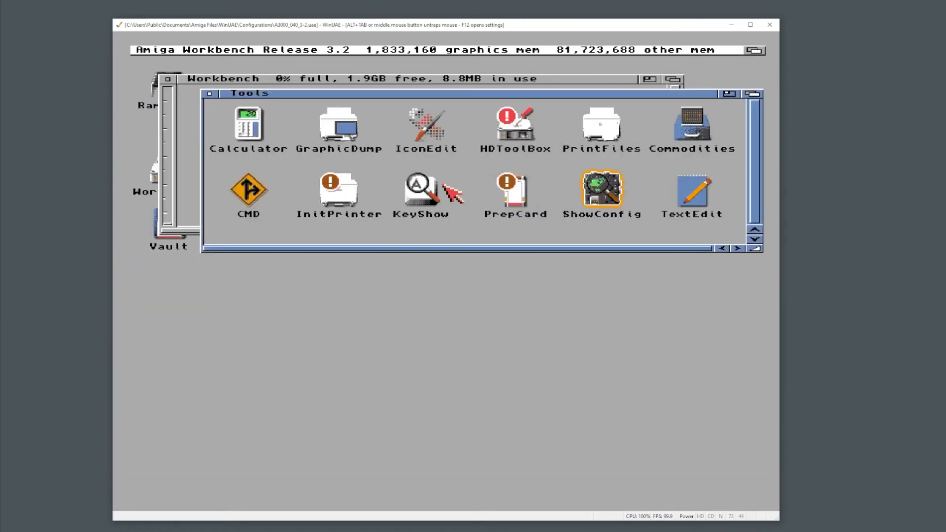
{"action": "left_click", "coordinate": [210, 94]}
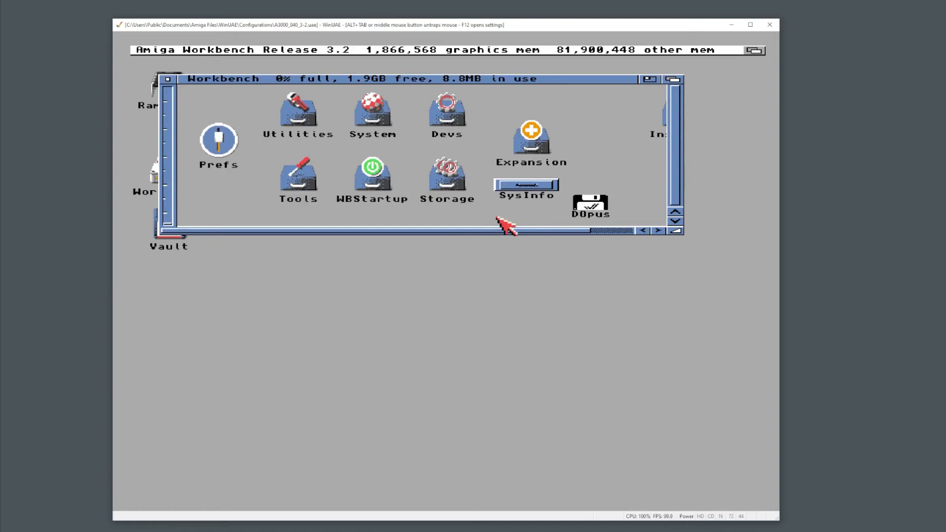
Review the emulator's CPU settings and the size of the Processor Slot Fast RAM.
{"action": "key", "text": "F12"}
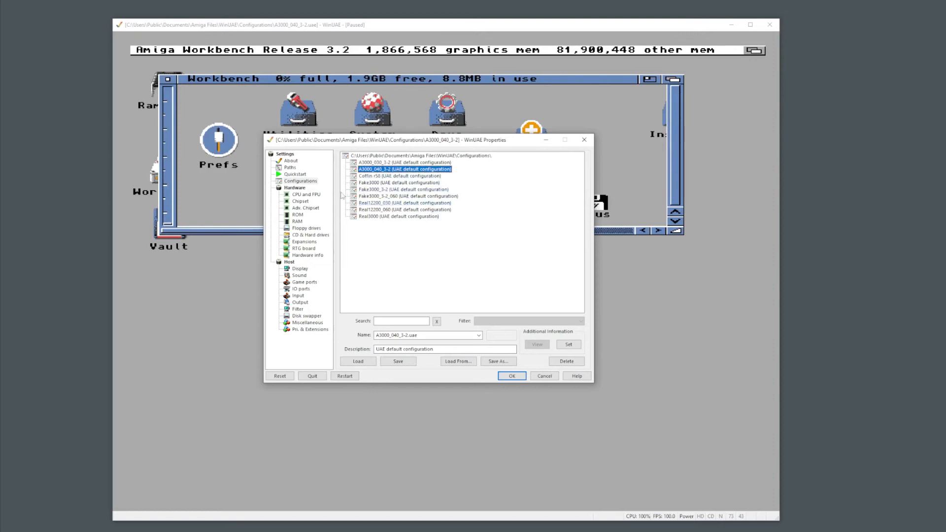
{"action": "left_click", "coordinate": [310, 195]}
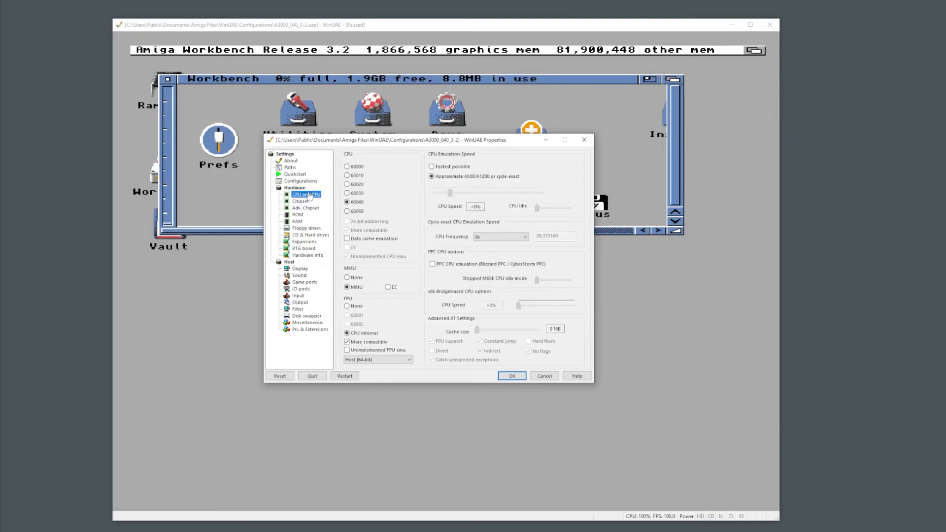
{"action": "left_click", "coordinate": [298, 222]}
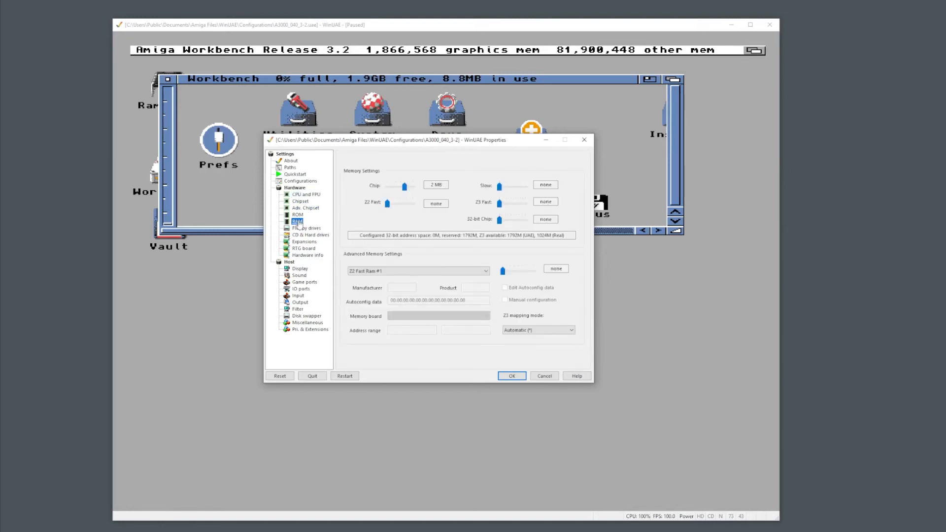
{"action": "left_click", "coordinate": [389, 271]}
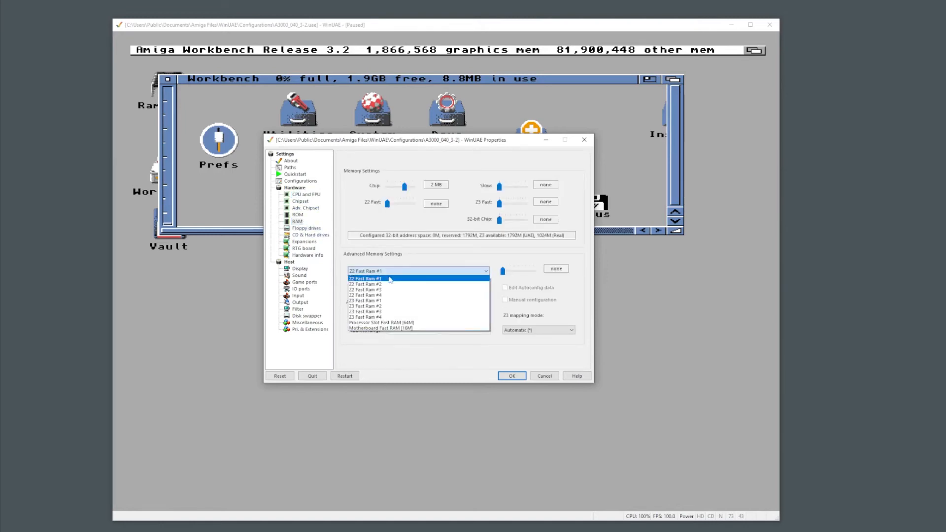
{"action": "left_click", "coordinate": [399, 324]}
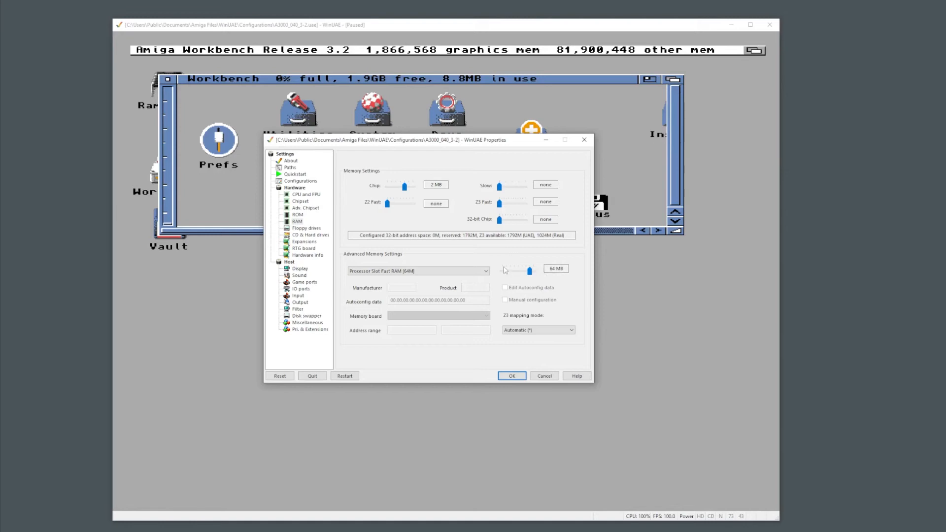
Save the A3000_040_3-2.uae configuration and reset the emulated Amiga.
{"action": "left_click", "coordinate": [292, 182]}
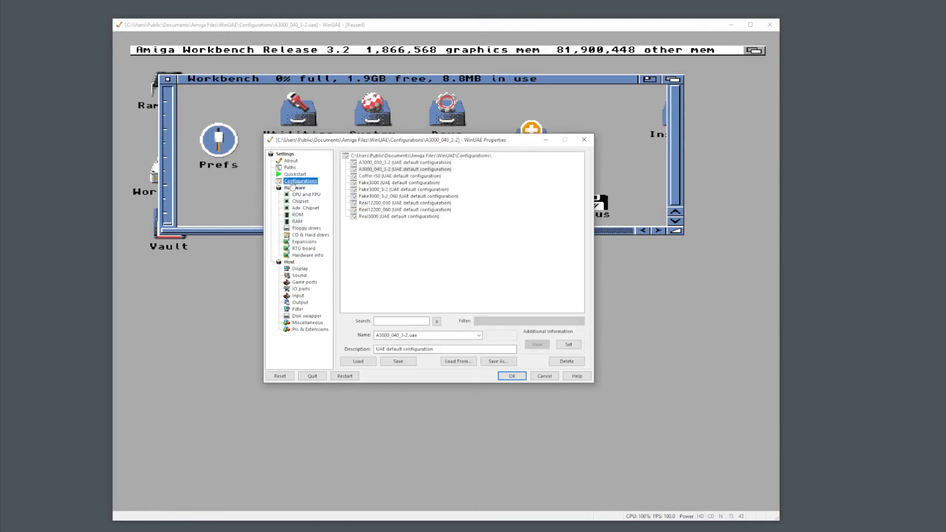
{"action": "left_click", "coordinate": [399, 363]}
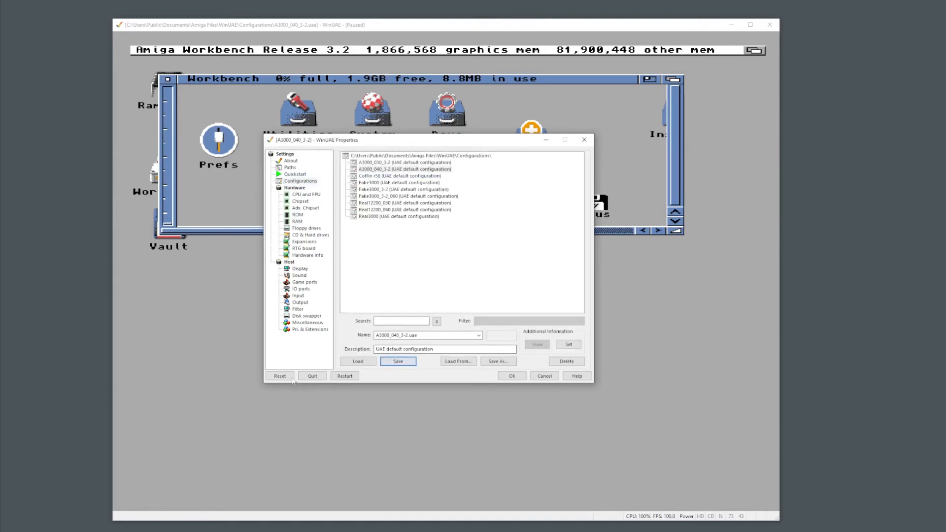
{"action": "left_click", "coordinate": [290, 377]}
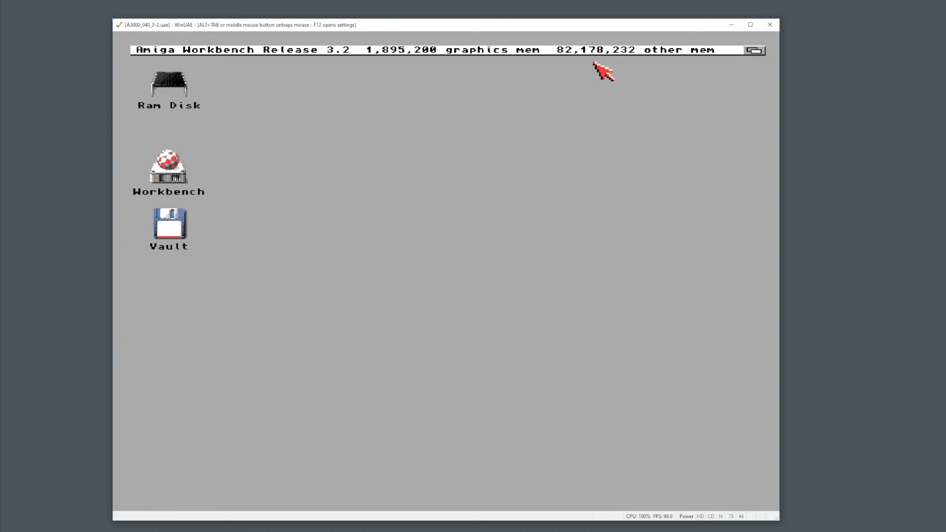
Repeat the SysInfo speed test after the reset, expand the comparison chart, and close SysInfo and its drawer.
{"action": "double_click", "coordinate": [173, 170]}
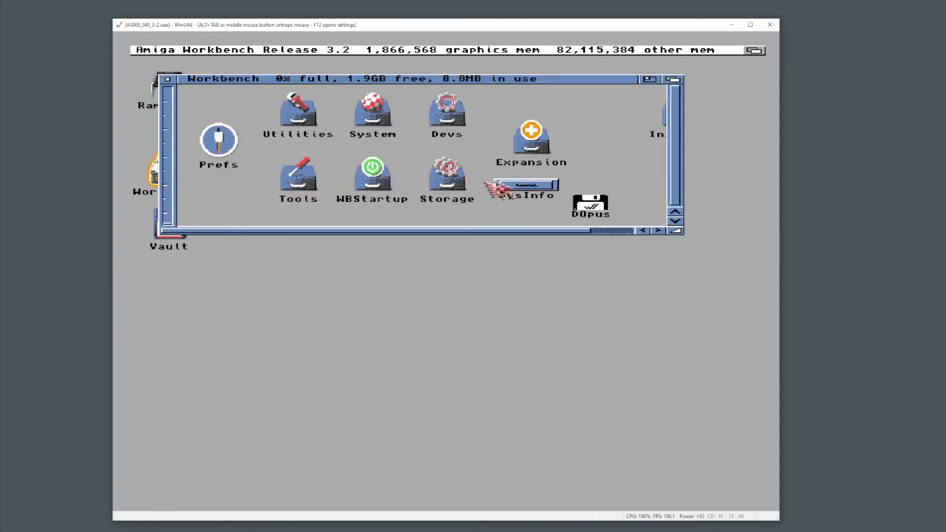
{"action": "double_click", "coordinate": [512, 188]}
{"action": "double_click", "coordinate": [223, 173]}
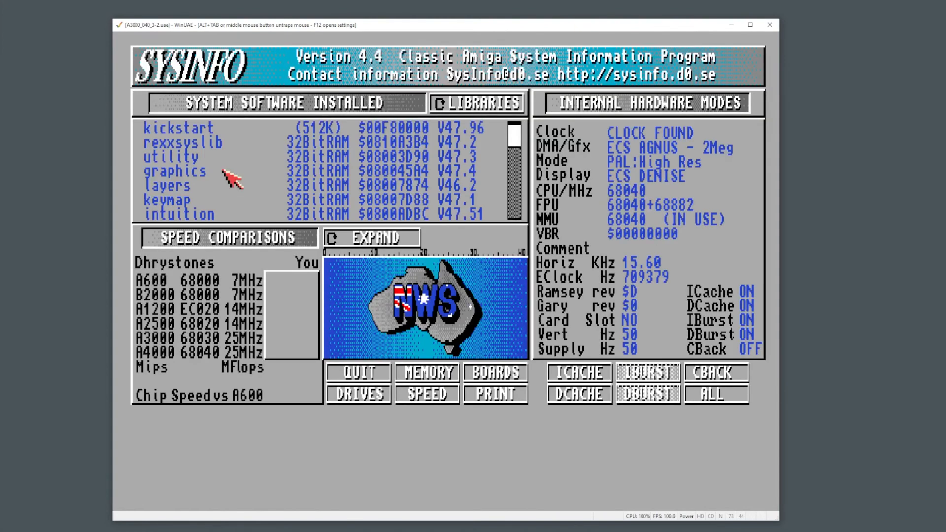
{"action": "left_click", "coordinate": [442, 395]}
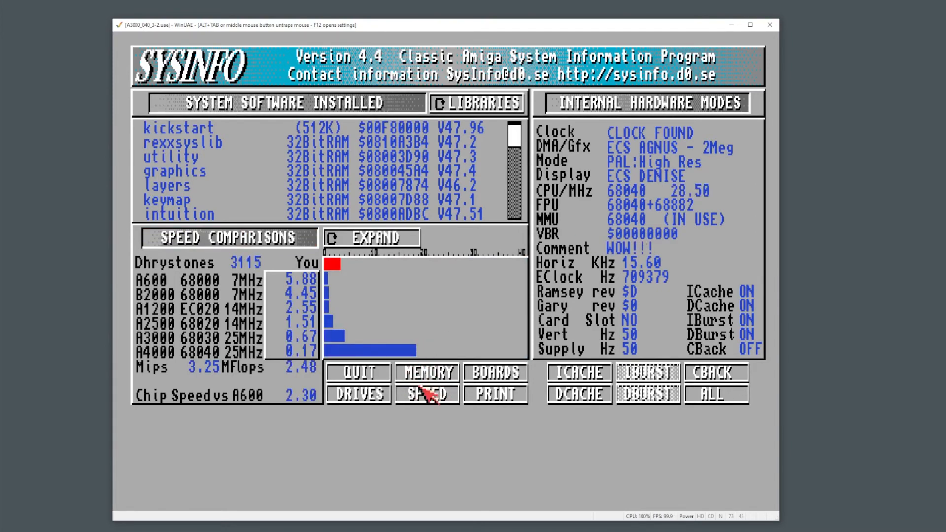
{"action": "left_click", "coordinate": [387, 242]}
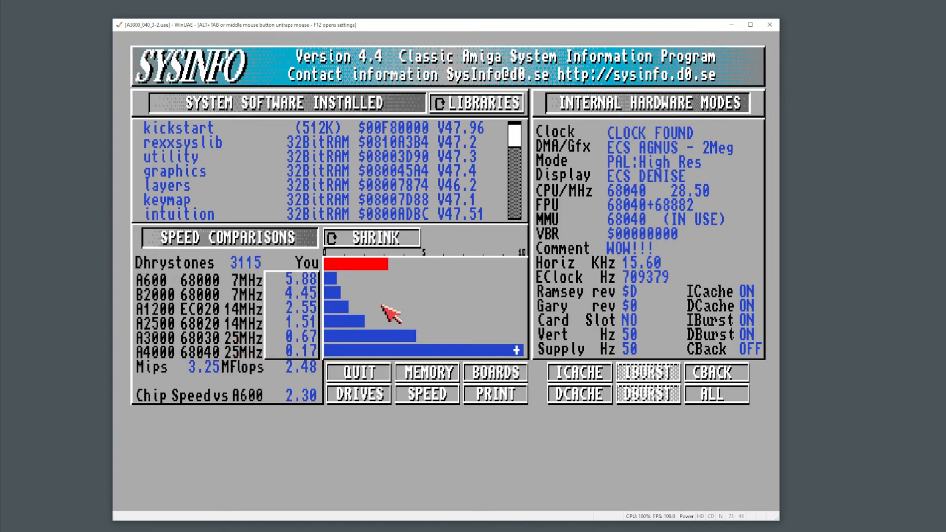
{"action": "left_click", "coordinate": [373, 376]}
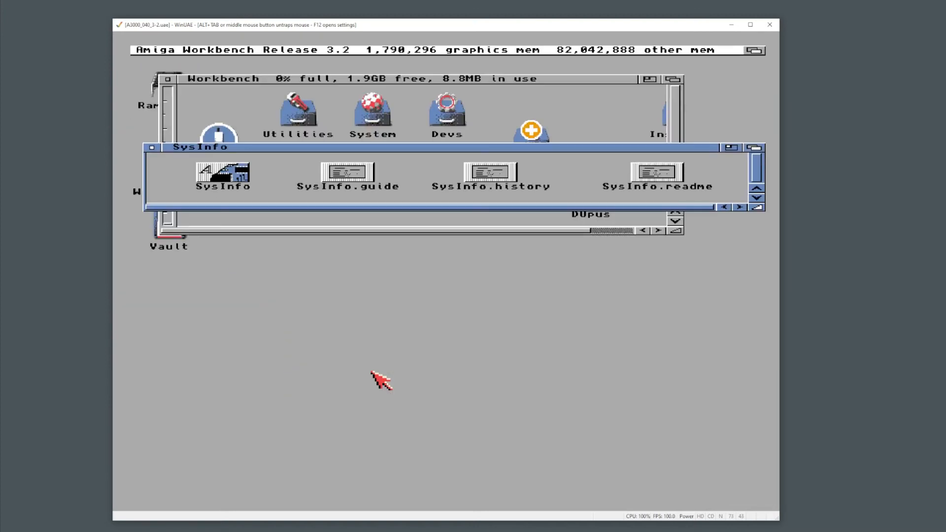
{"action": "left_click", "coordinate": [152, 147]}
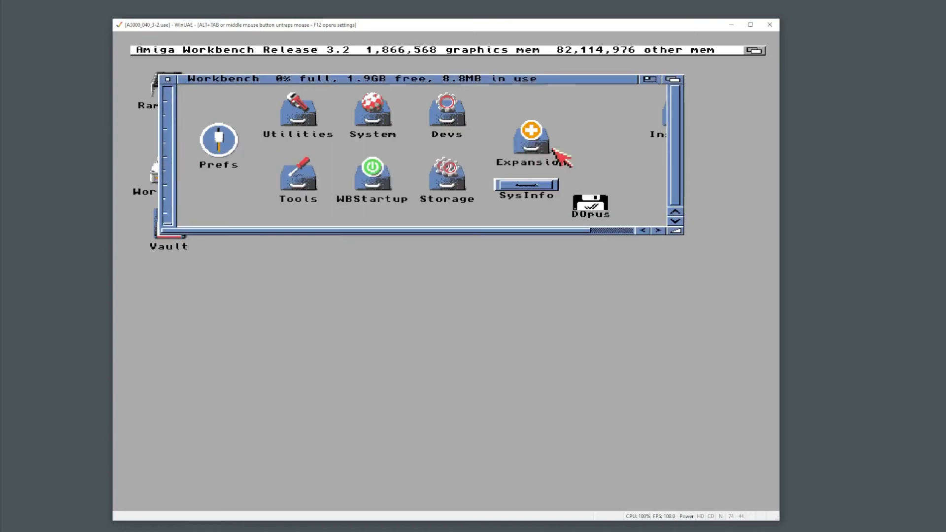
Launch Directory Opus from the DOpus drawer on the Workbench drive.
{"action": "double_click", "coordinate": [591, 204]}
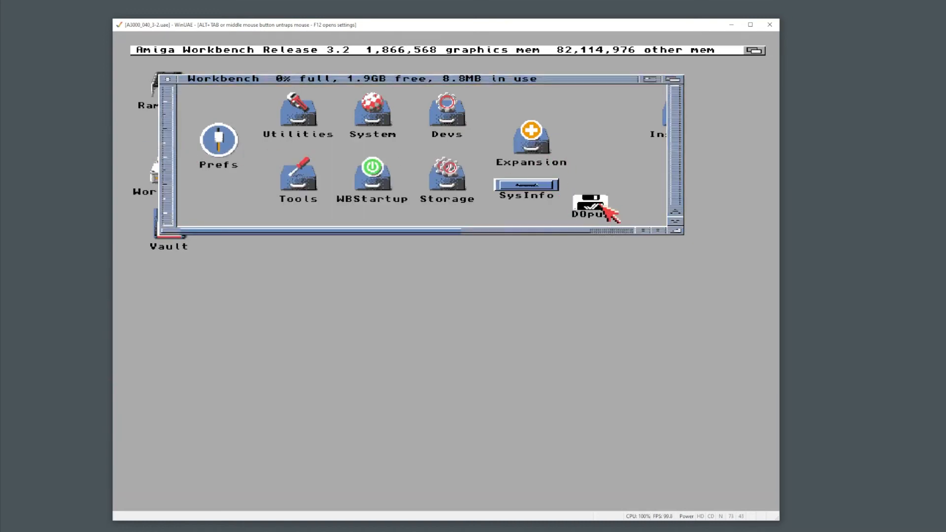
{"action": "double_click", "coordinate": [371, 138]}
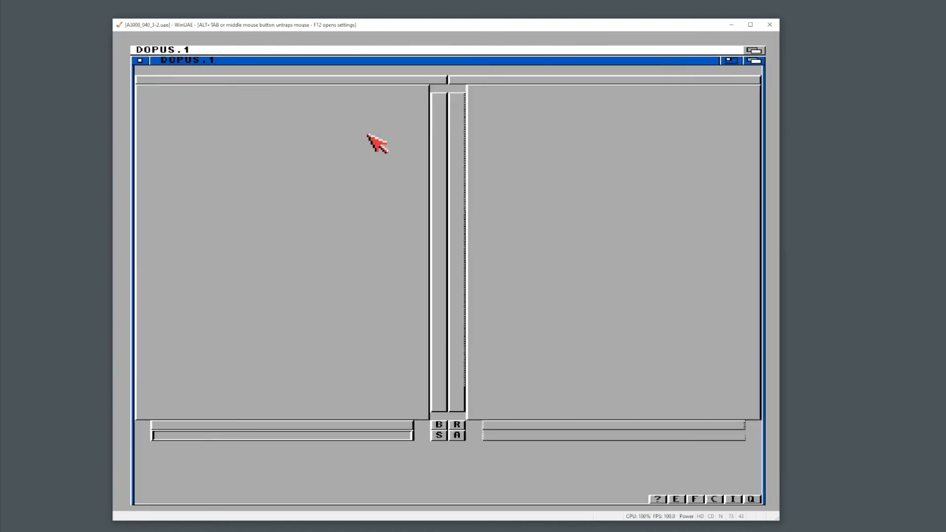
List the dh1: volume in one Directory Opus pane and the Installs drawer of DH0: in the other.
{"action": "left_click", "coordinate": [175, 435]}
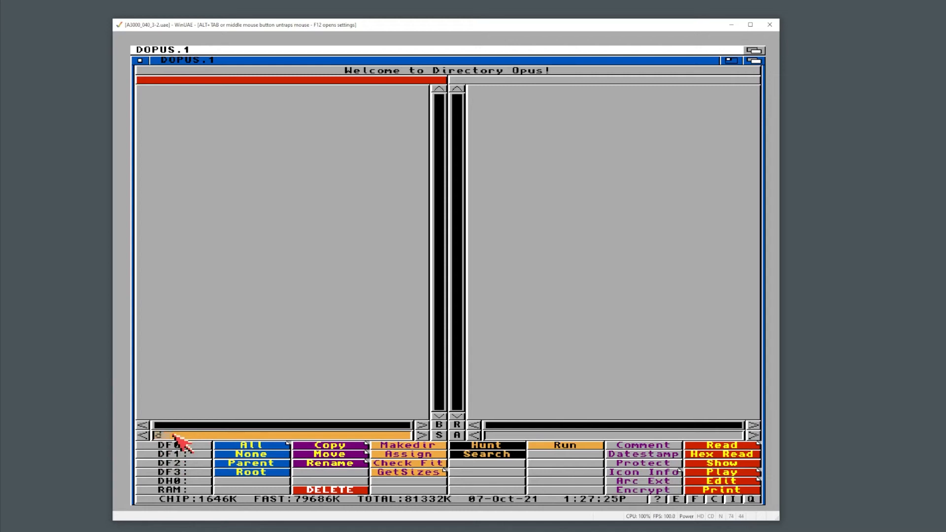
{"action": "type", "text": "dh1:"}
{"action": "key", "text": "Return"}
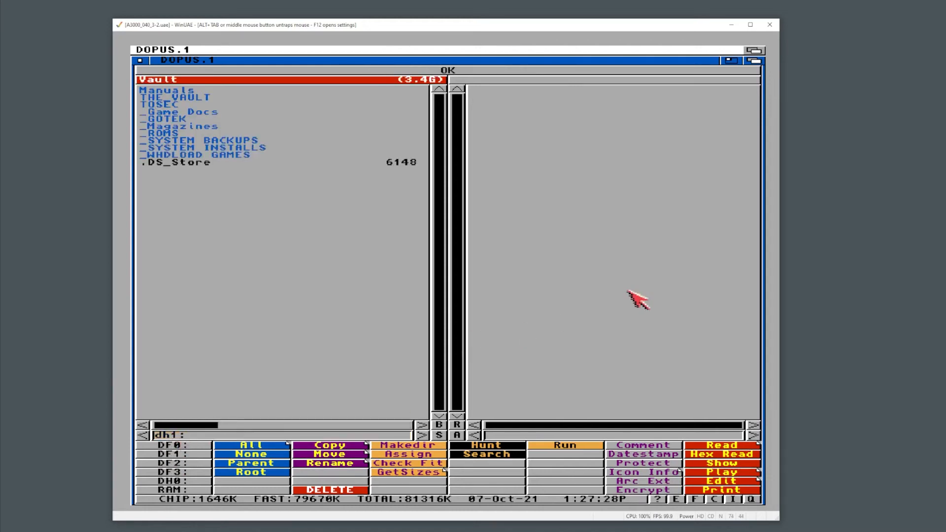
{"action": "left_click", "coordinate": [621, 303]}
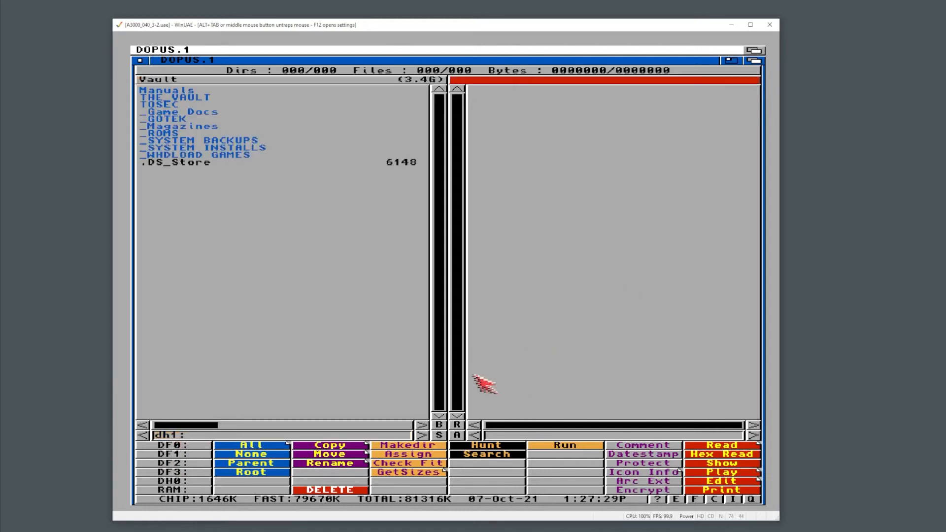
{"action": "left_click", "coordinate": [194, 480]}
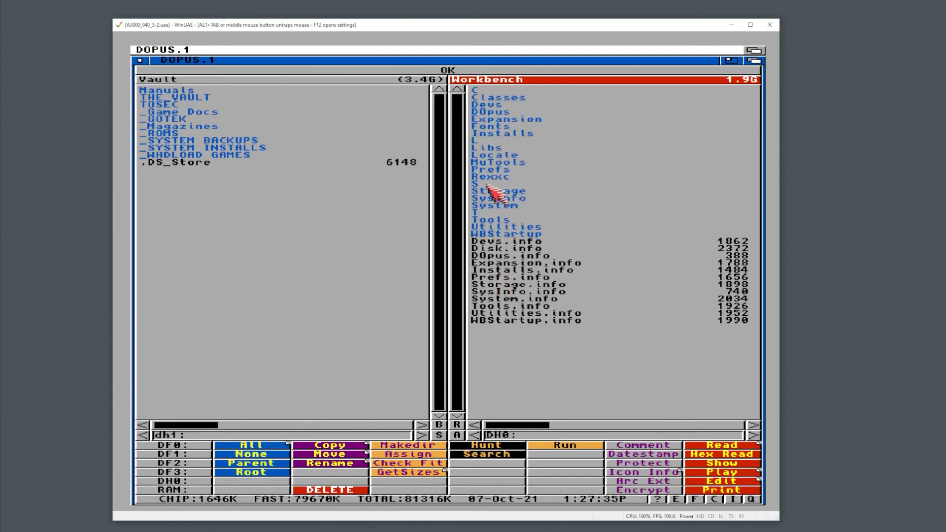
{"action": "double_click", "coordinate": [498, 134]}
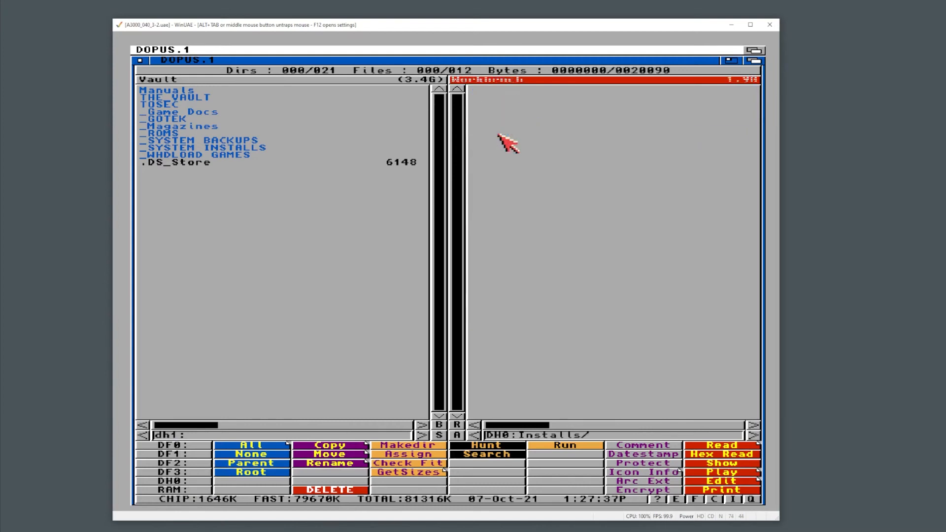
Open _SYSTEM INSTALLS/3000 on the Vault volume and extract Picasso96.lha into DH0:Installs.
{"action": "double_click", "coordinate": [195, 148]}
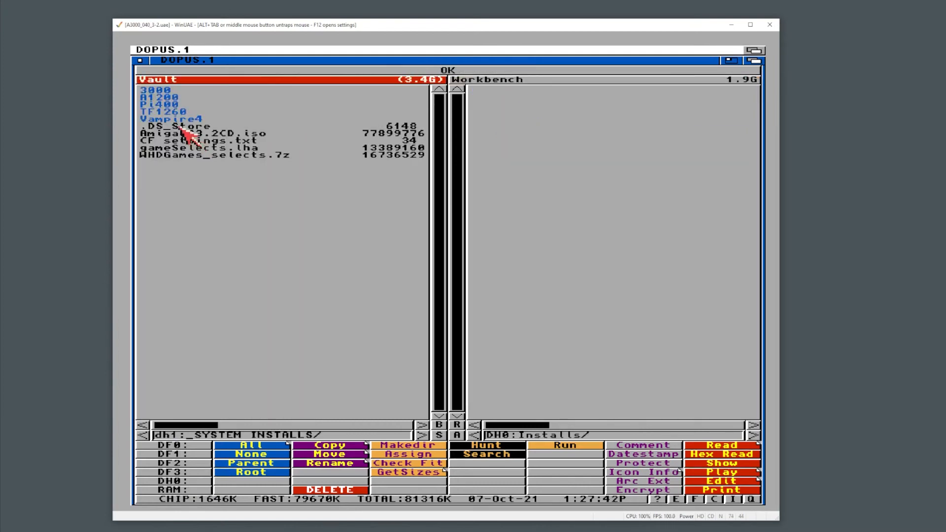
{"action": "double_click", "coordinate": [157, 91]}
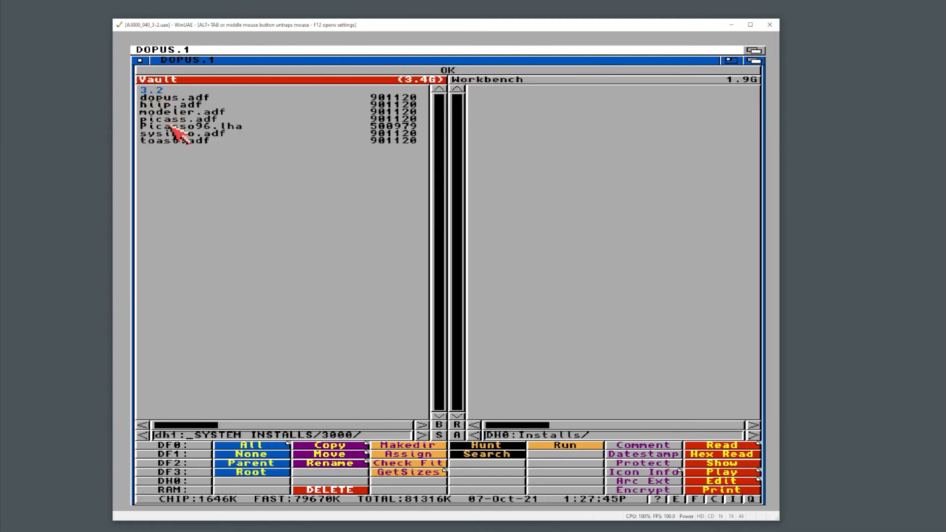
{"action": "left_click", "coordinate": [175, 126]}
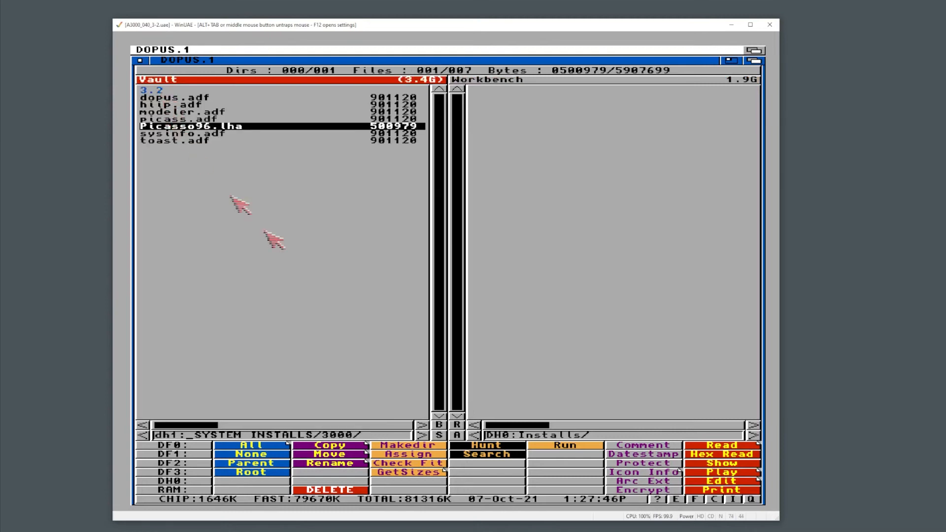
{"action": "left_click", "coordinate": [631, 483]}
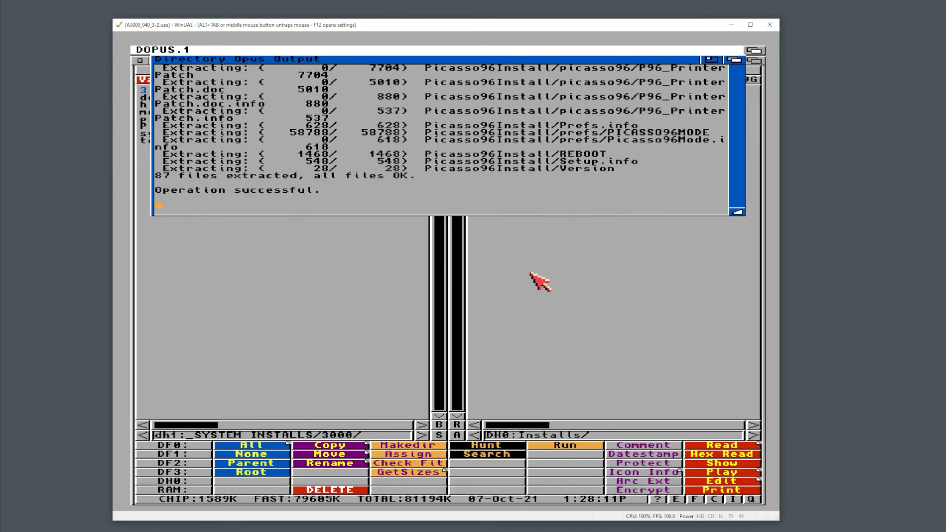
{"action": "left_click", "coordinate": [532, 275]}
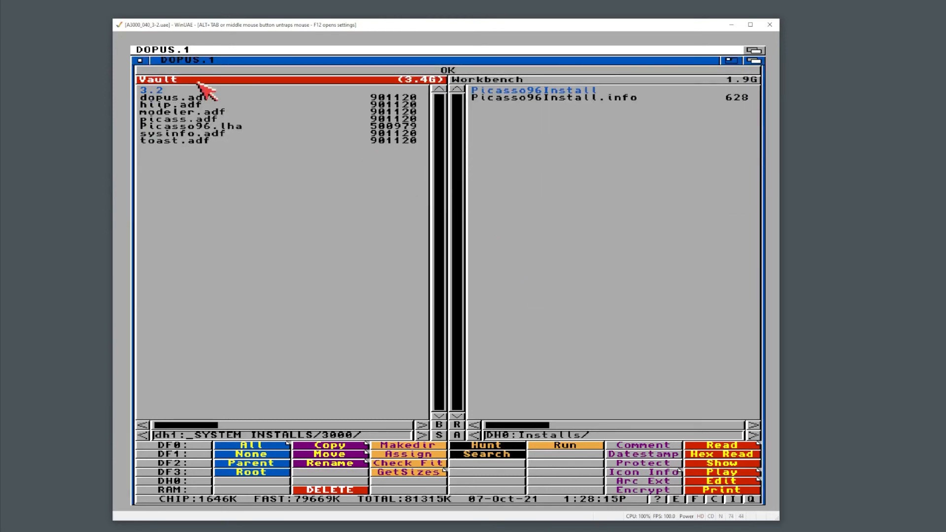
Quit Directory Opus and close the DOpus drawer on the Workbench screen.
{"action": "left_click", "coordinate": [141, 60]}
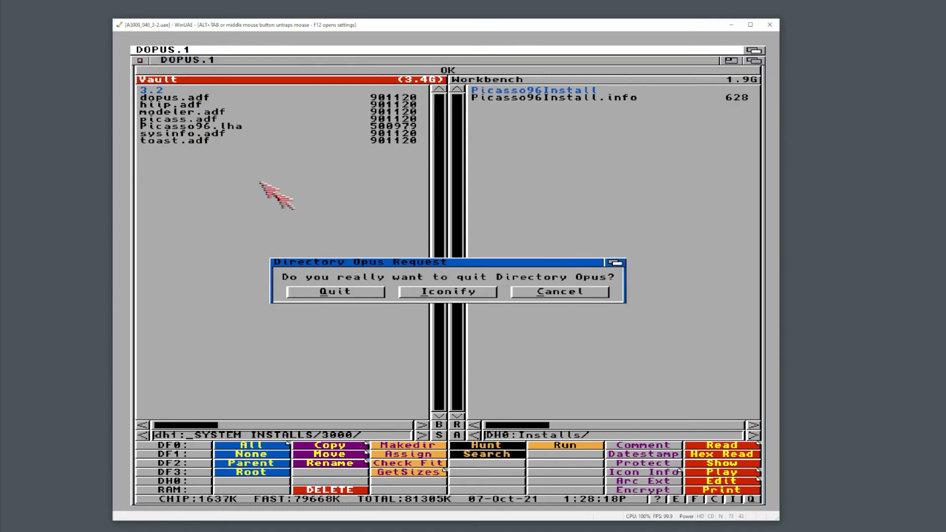
{"action": "left_click", "coordinate": [352, 291]}
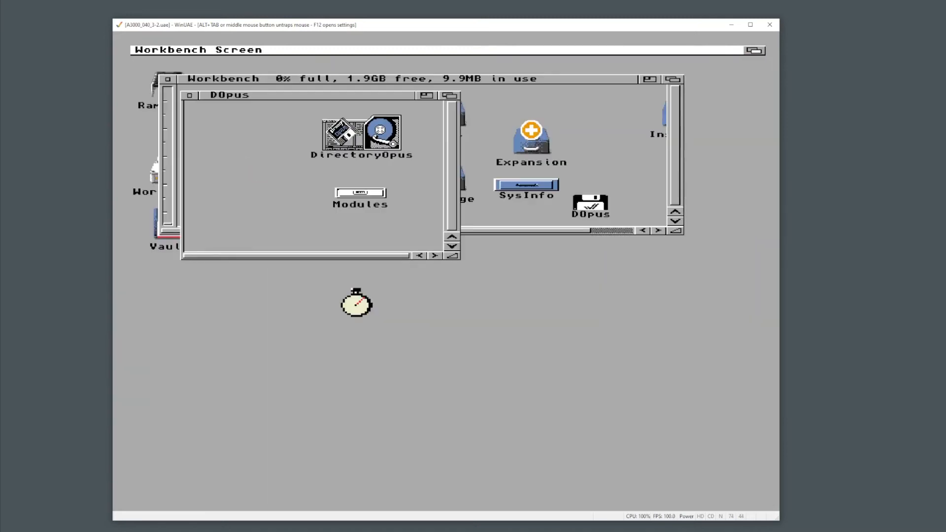
{"action": "left_click", "coordinate": [189, 95]}
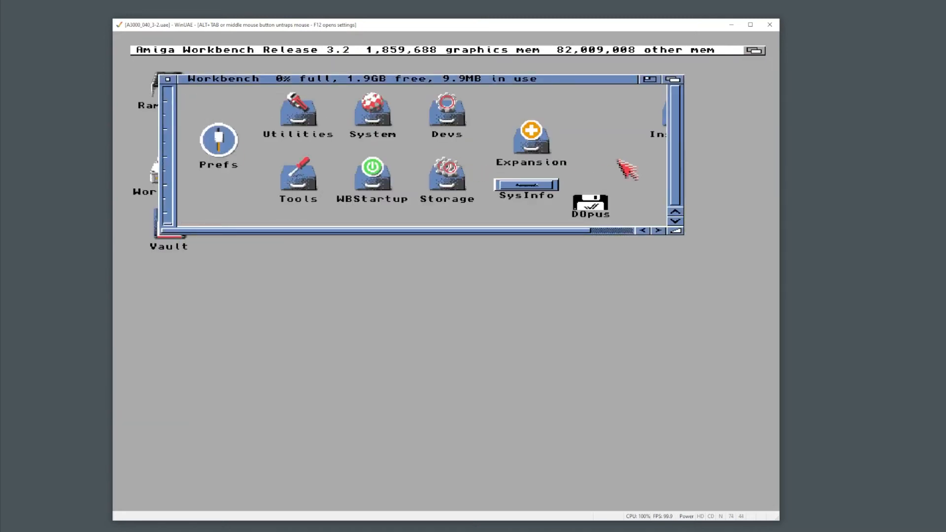
{"action": "key", "text": "F12"}
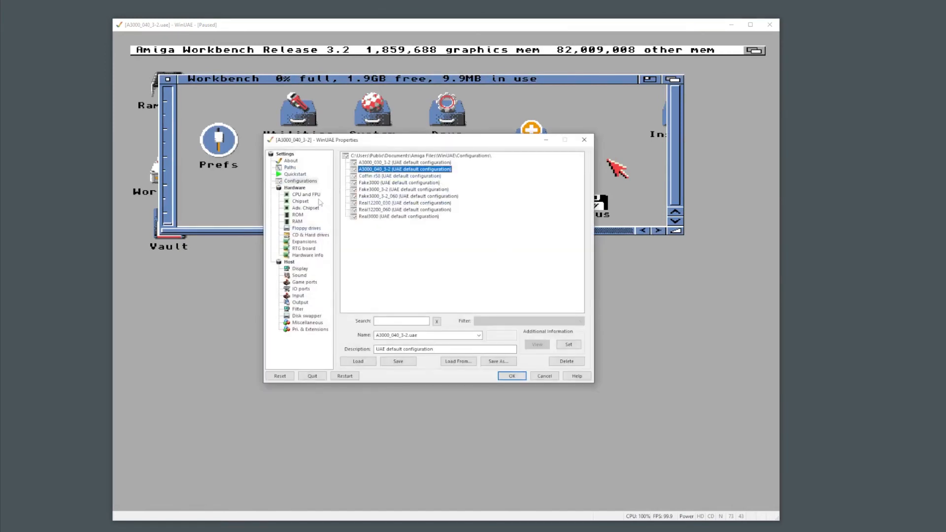
{"action": "left_click", "coordinate": [544, 377]}
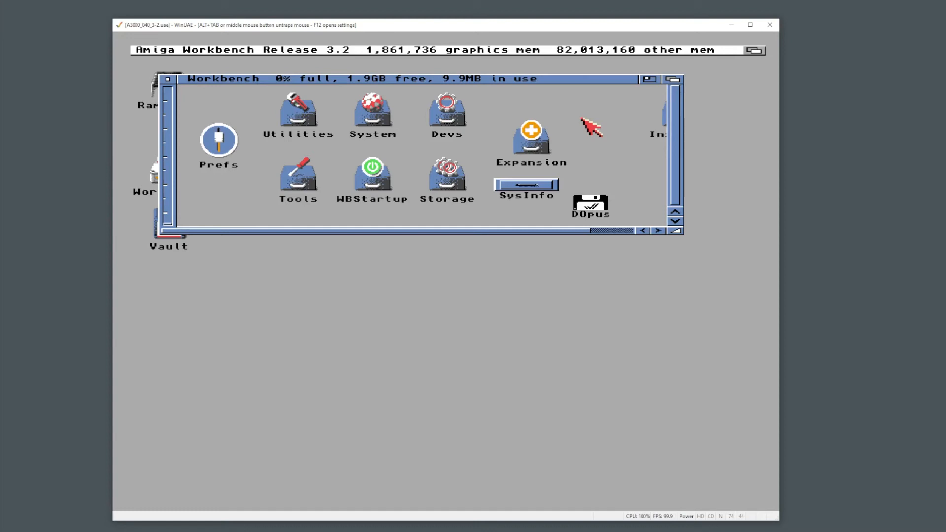
Clean up the icons in the Workbench drive window and snapshot the new arrangement.
{"action": "key", "text": "super+period"}
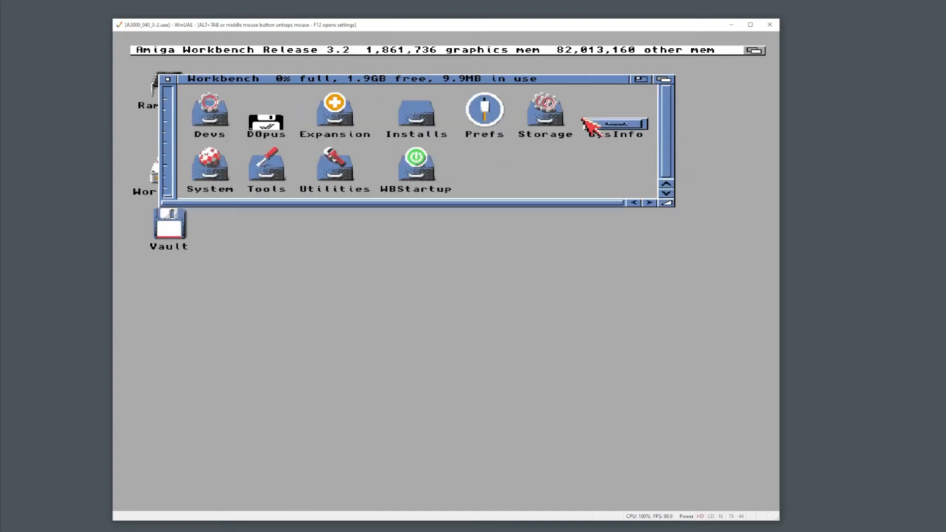
{"action": "right_click", "coordinate": [270, 49]}
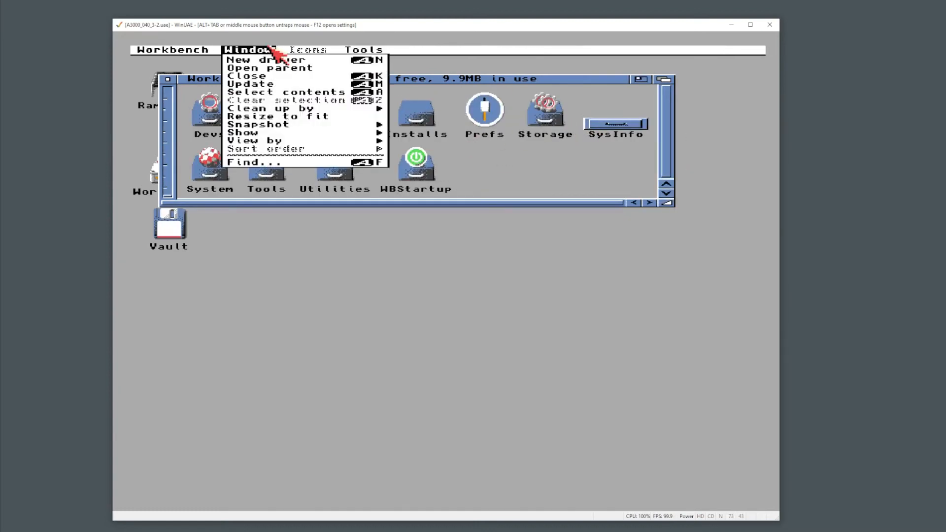
{"action": "right_click", "coordinate": [363, 125]}
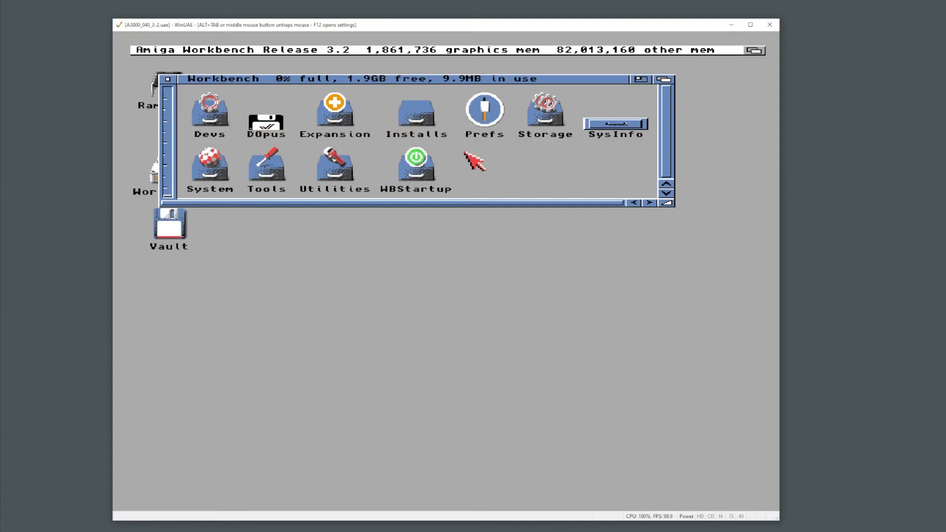
Open the Picasso96Install drawer inside Installs and launch its Setup.
{"action": "double_click", "coordinate": [427, 119]}
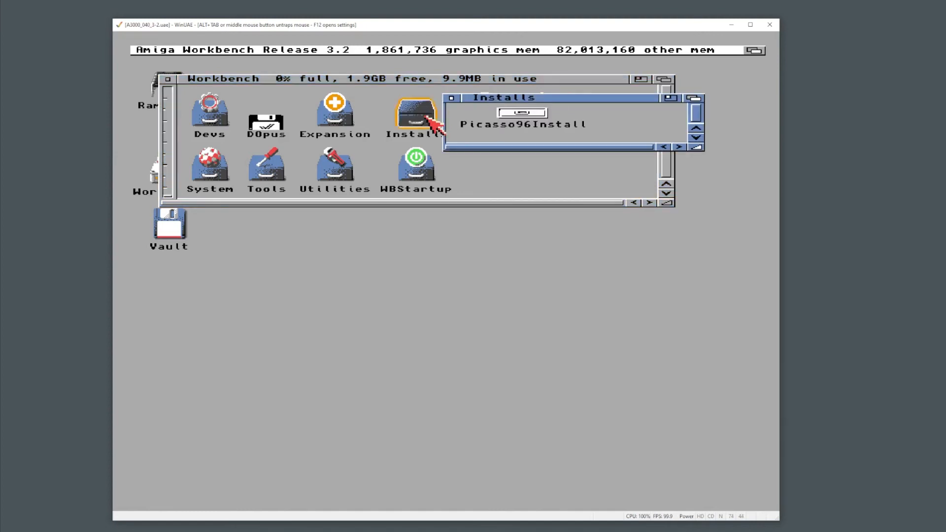
{"action": "double_click", "coordinate": [524, 122]}
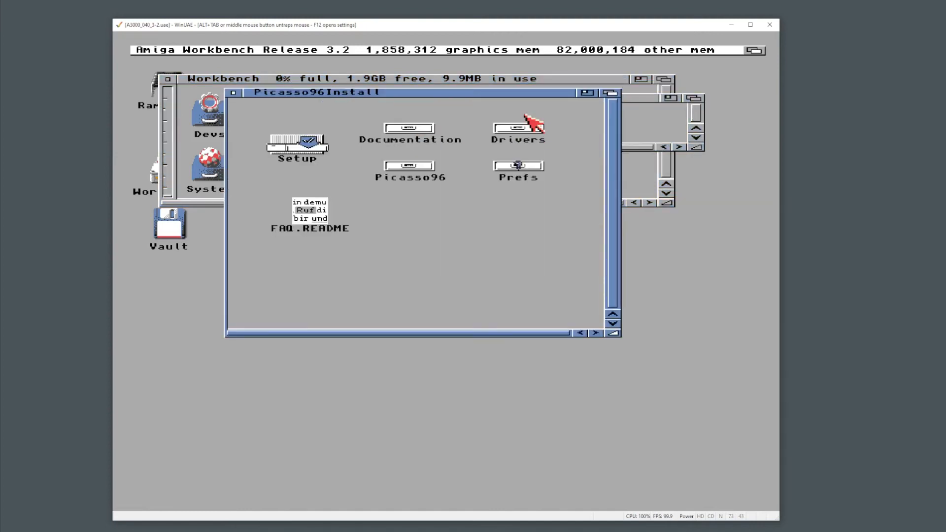
{"action": "double_click", "coordinate": [318, 148]}
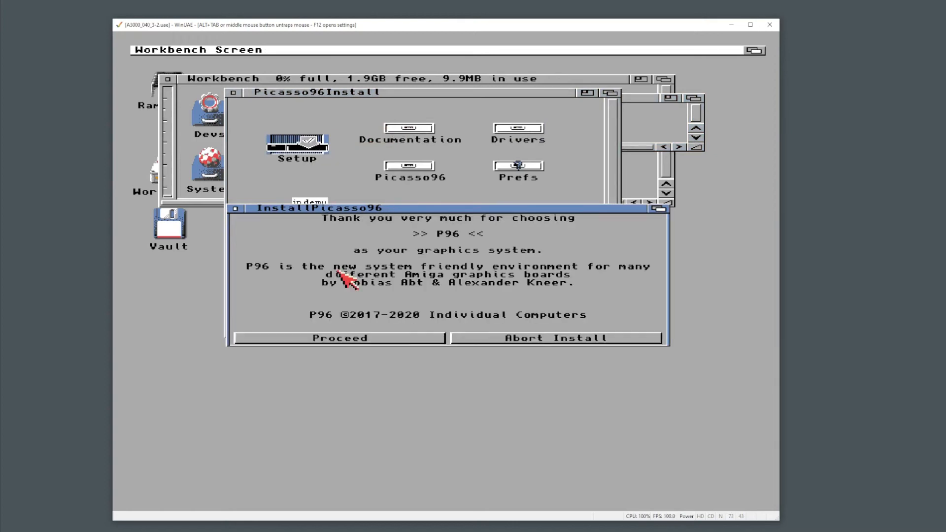
Proceed through P96 setup with First Install, Install for Real, no logging and no manual, and abort at the graphics board selection.
{"action": "left_click", "coordinate": [375, 338]}
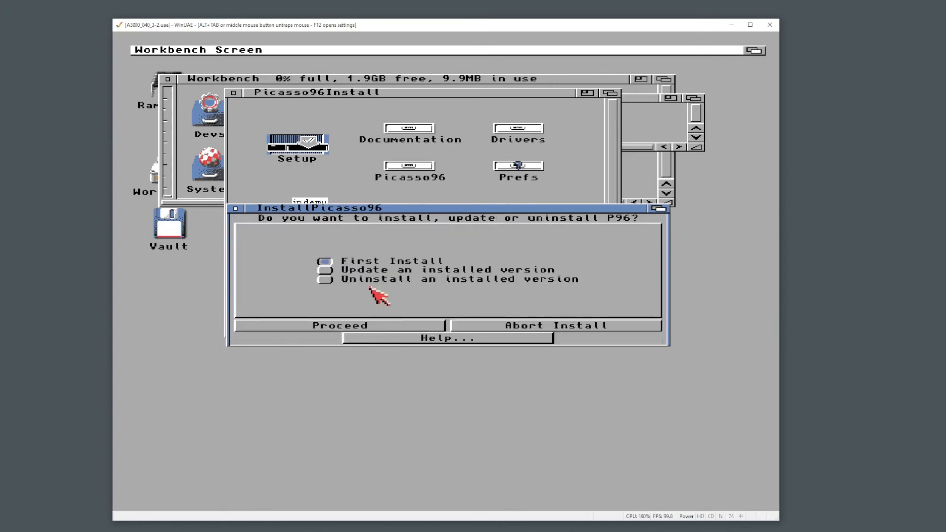
{"action": "left_click", "coordinate": [373, 326]}
{"action": "left_click", "coordinate": [375, 326]}
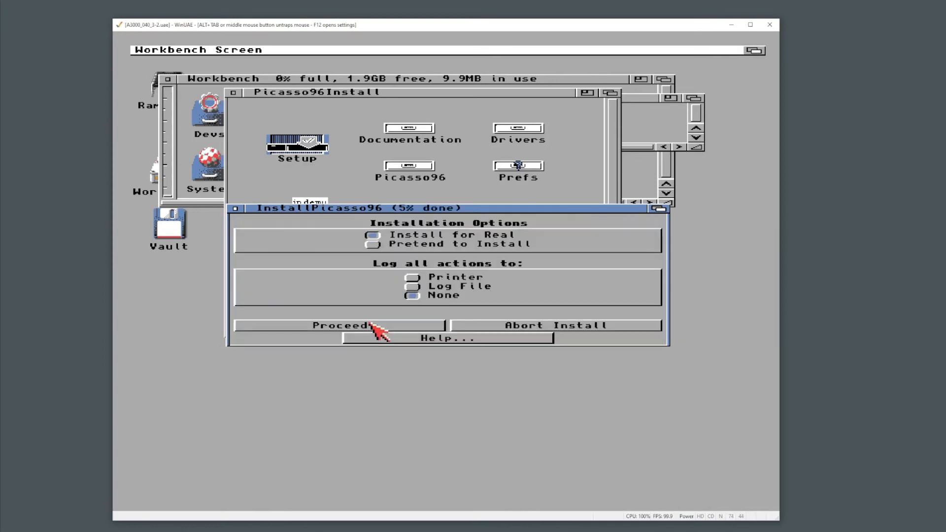
{"action": "left_click", "coordinate": [373, 326]}
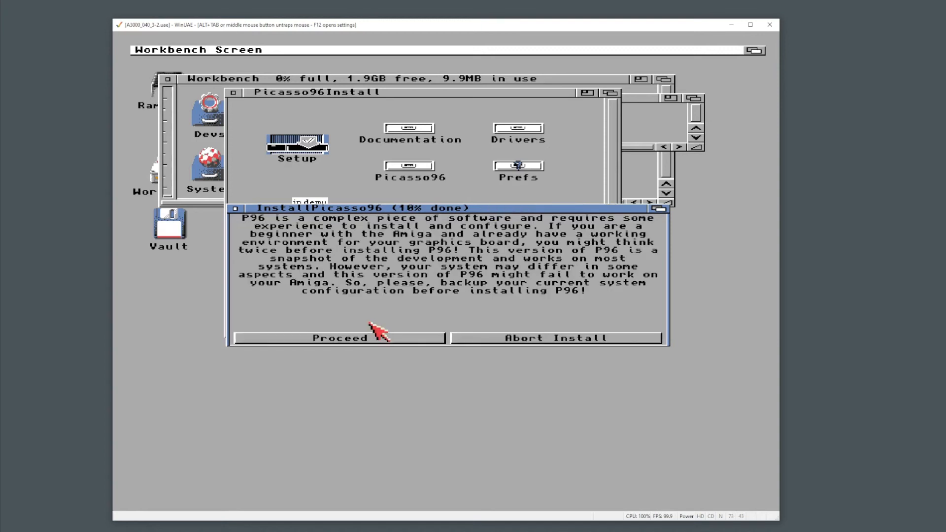
{"action": "left_click", "coordinate": [372, 336]}
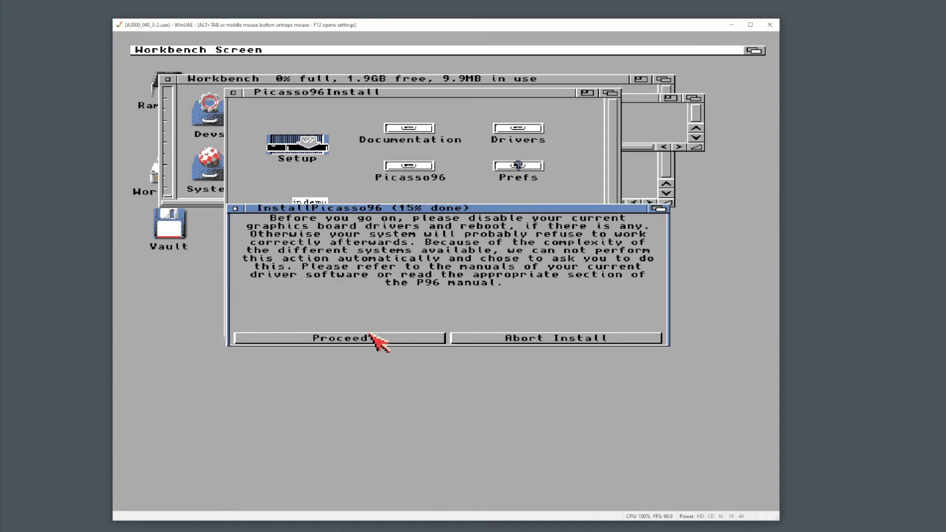
{"action": "left_click", "coordinate": [371, 336]}
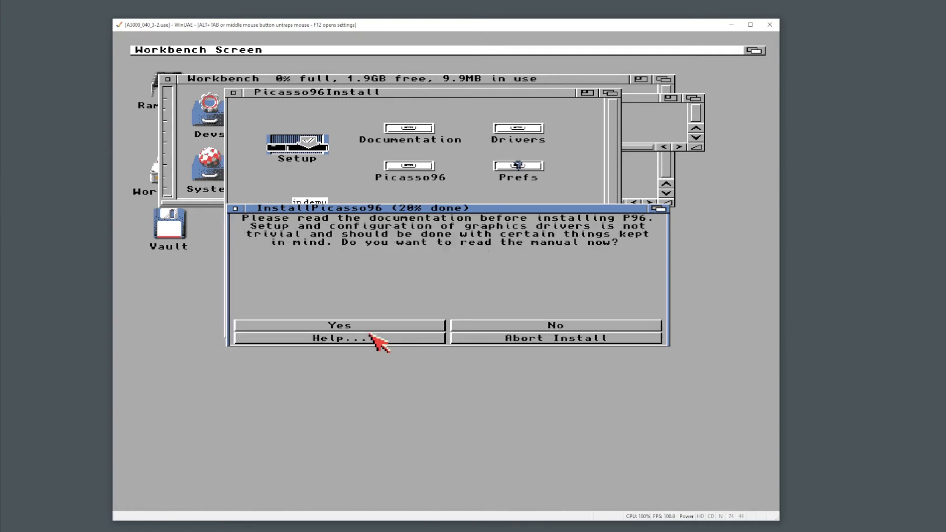
{"action": "left_click", "coordinate": [495, 326]}
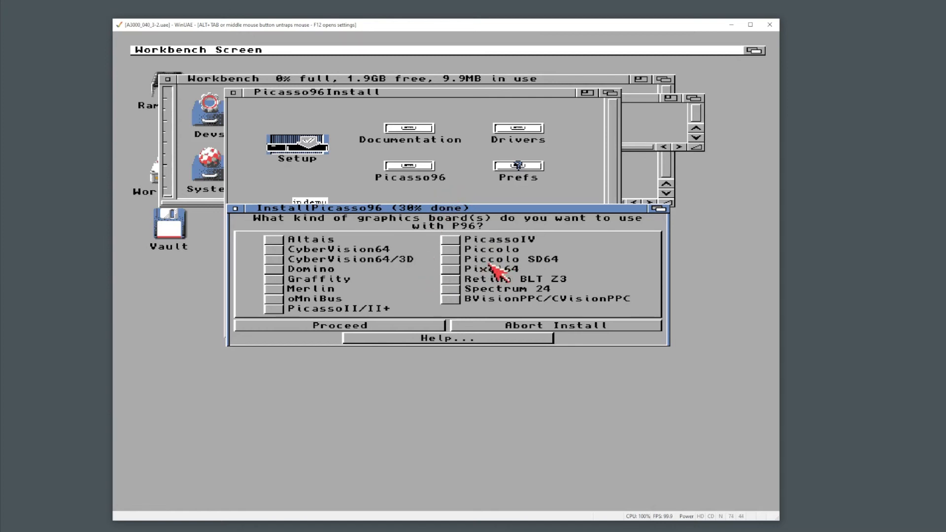
{"action": "left_click", "coordinate": [485, 326]}
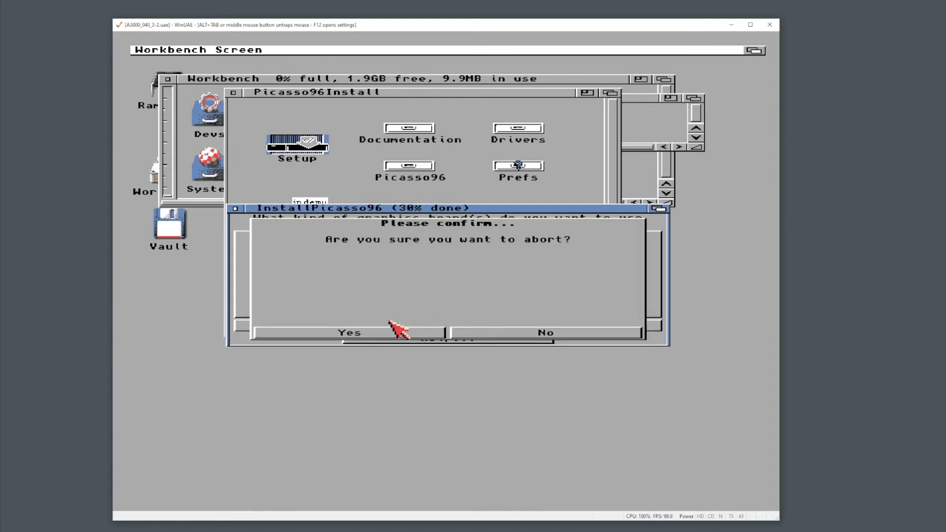
{"action": "left_click", "coordinate": [389, 323]}
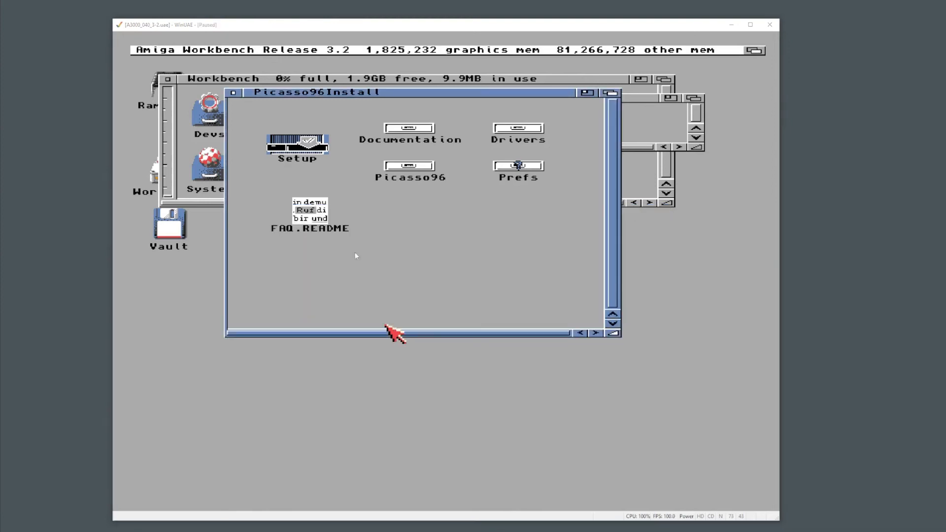
Set the emulator's RTG graphics card to Picasso IV Zorro III (Village Tronic) and reset the emulated Amiga.
{"action": "key", "text": "F12"}
{"action": "left_click", "coordinate": [310, 249]}
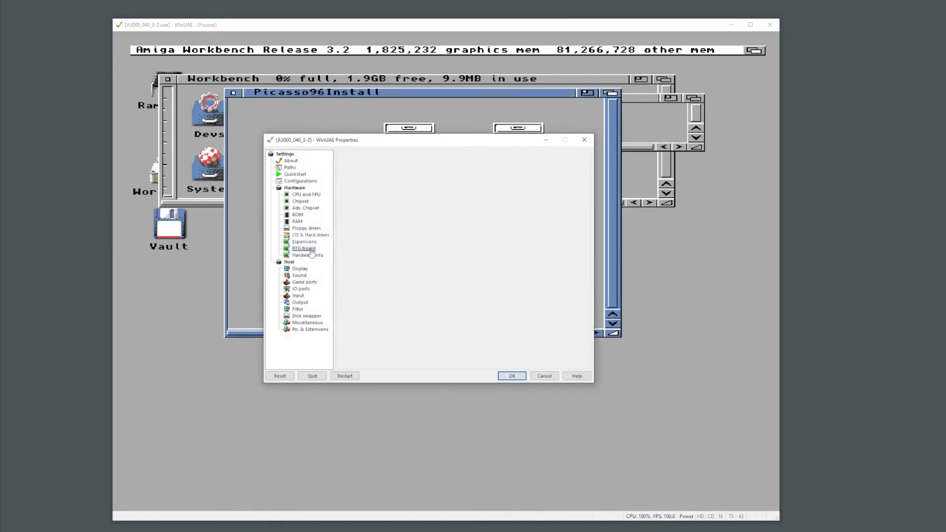
{"action": "left_click", "coordinate": [406, 207]}
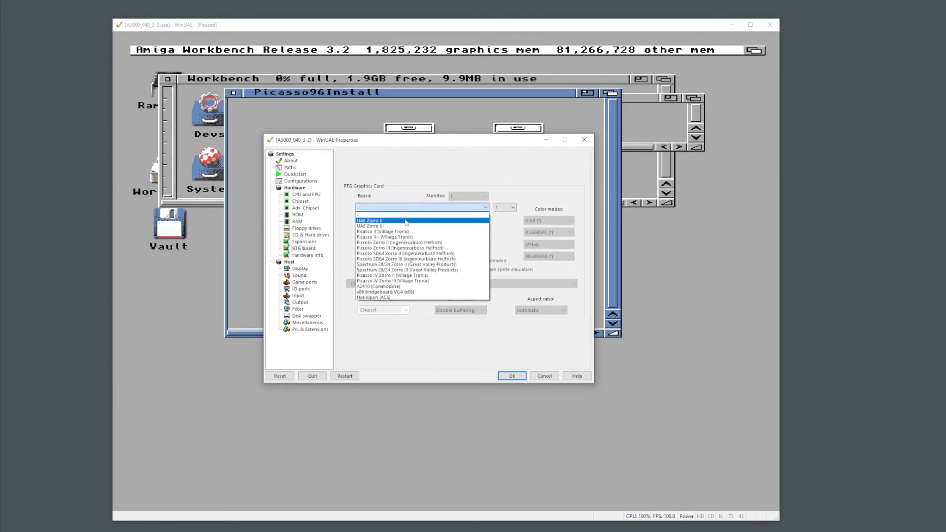
{"action": "left_click", "coordinate": [412, 282]}
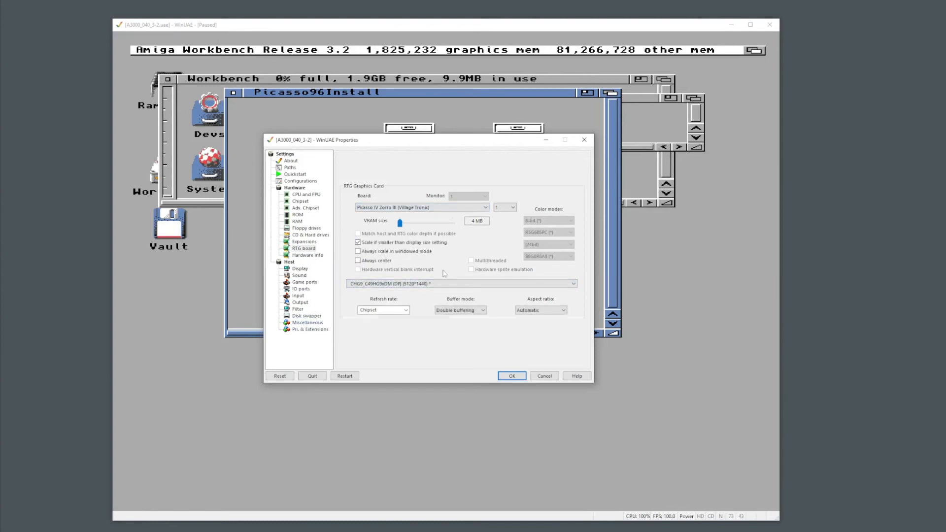
{"action": "left_click", "coordinate": [286, 375]}
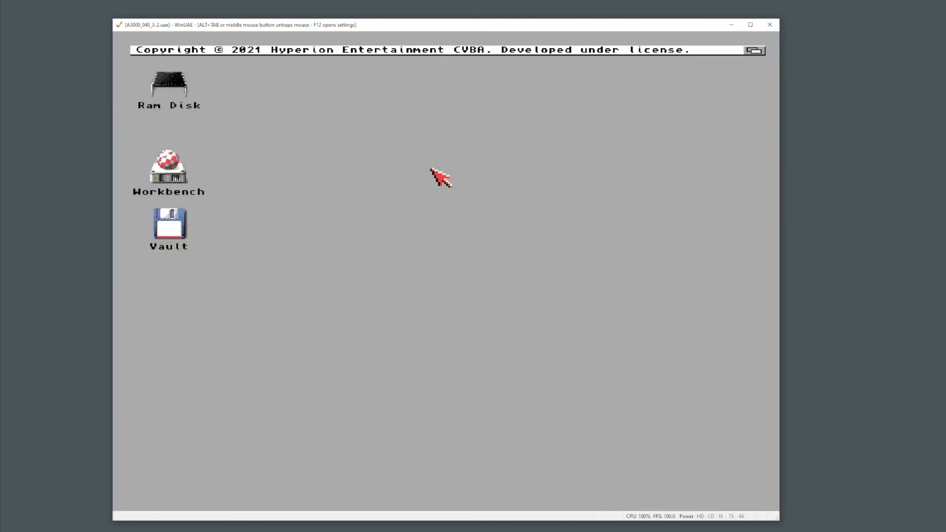
Review the selectable RTG graphics boards and the host display options in the emulator's RTG board settings, and cancel without changes.
{"action": "key", "text": "F12"}
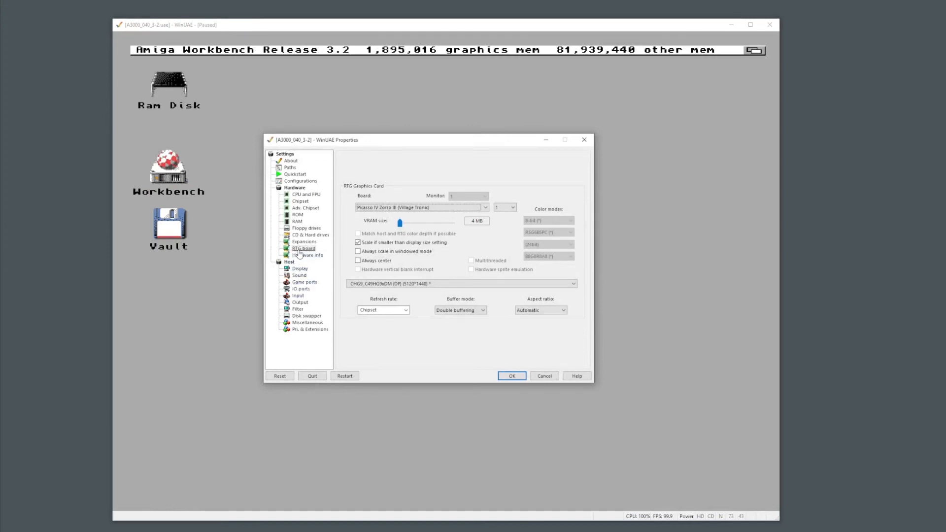
{"action": "left_click", "coordinate": [301, 249]}
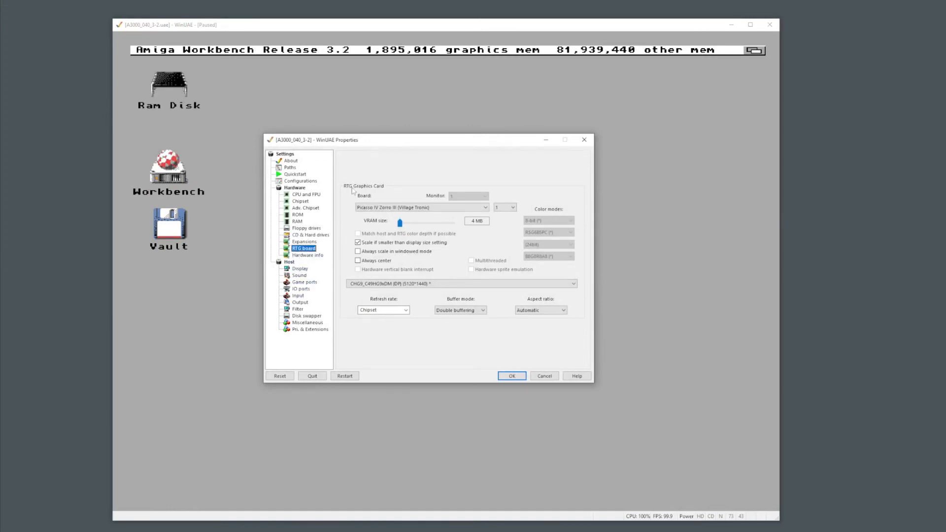
{"action": "left_click", "coordinate": [391, 210]}
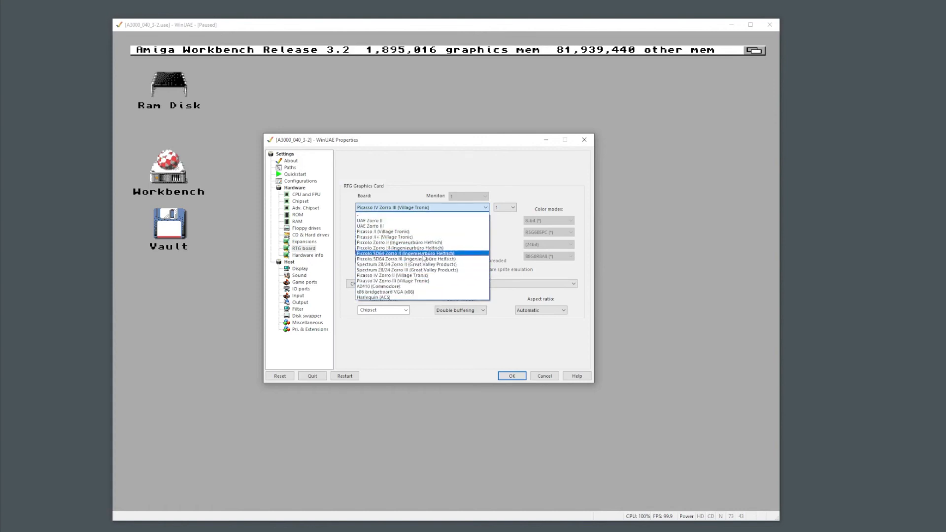
{"action": "left_click", "coordinate": [415, 178]}
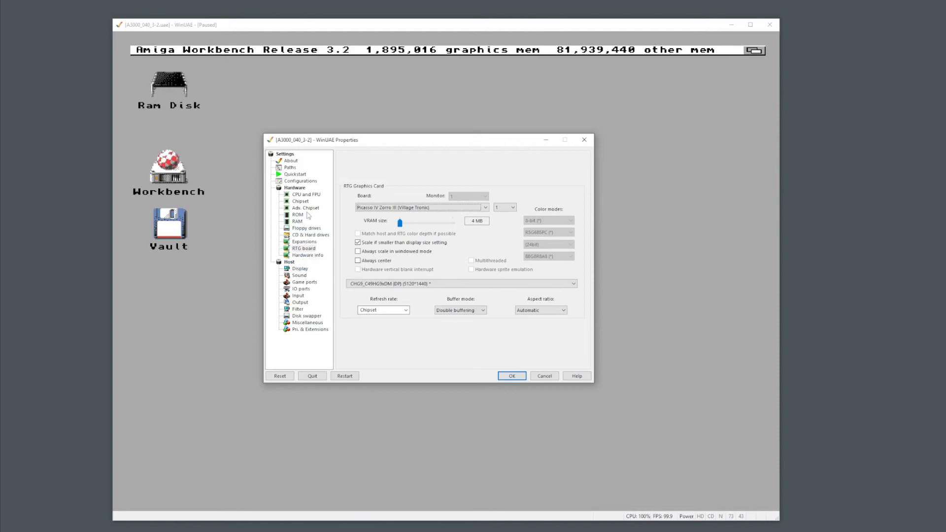
{"action": "left_click", "coordinate": [310, 248]}
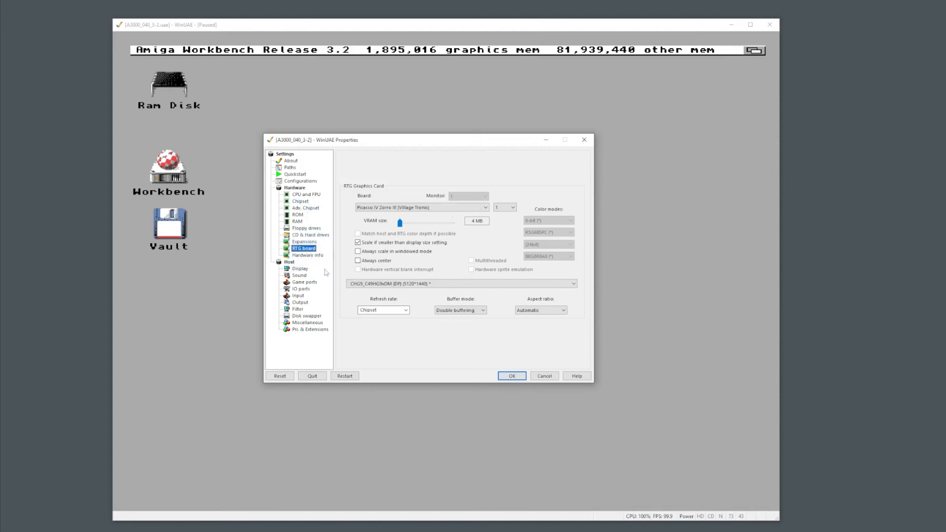
{"action": "left_click", "coordinate": [381, 284]}
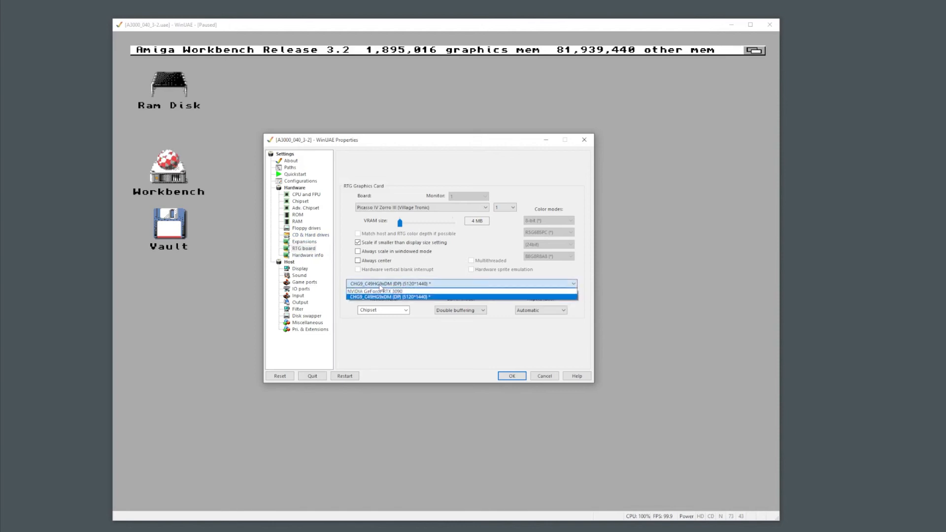
{"action": "left_click", "coordinate": [344, 230]}
{"action": "left_click", "coordinate": [364, 210]}
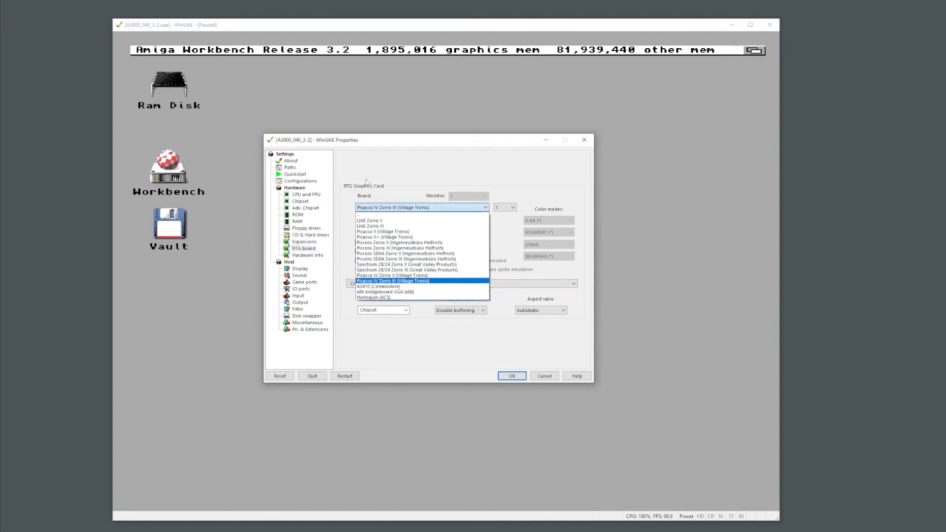
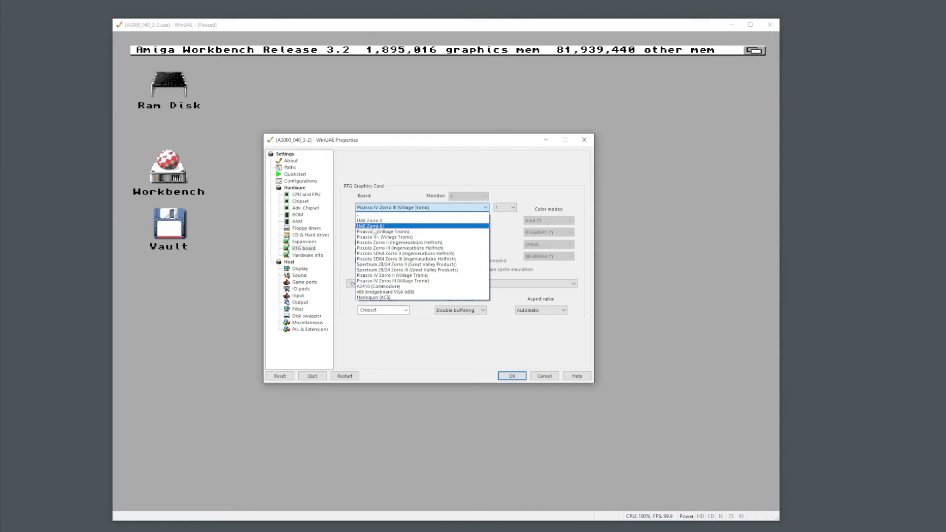
{"action": "left_click", "coordinate": [391, 207]}
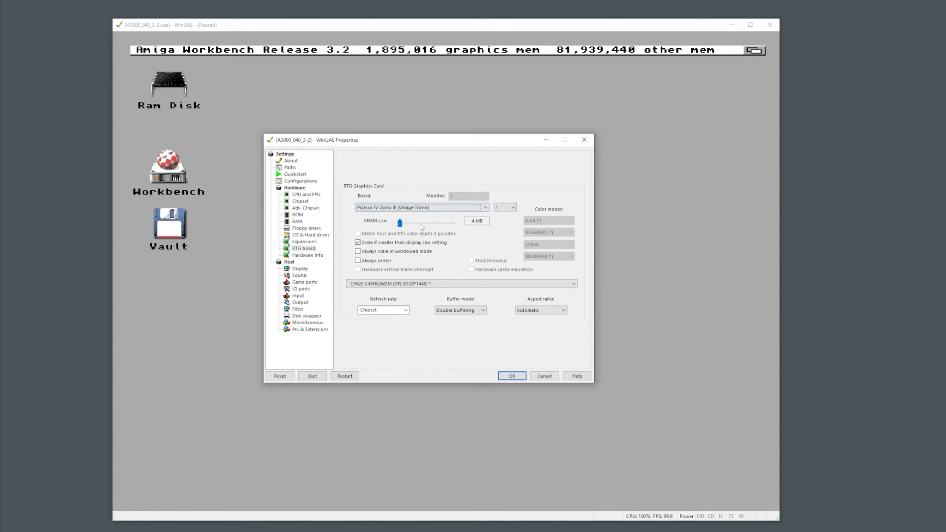
{"action": "left_click", "coordinate": [544, 376]}
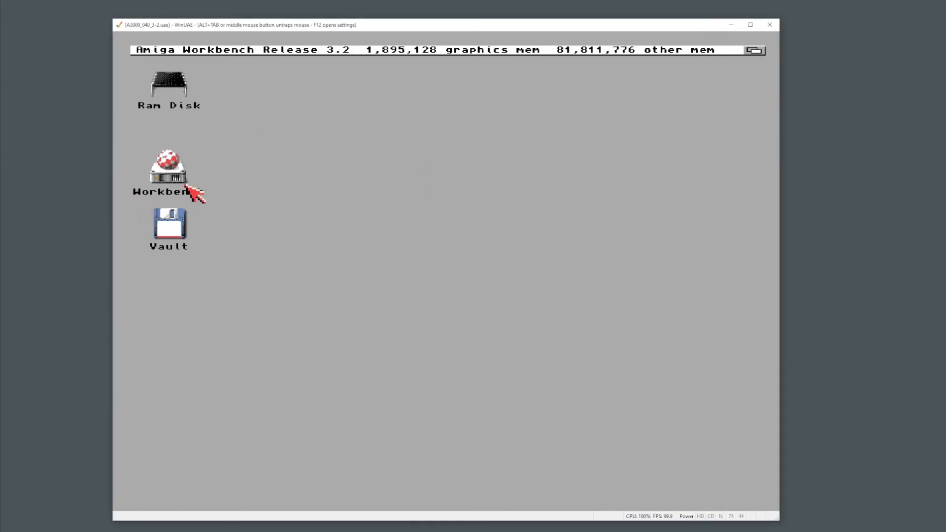
Launch the Picasso96 Setup again from the Picasso96Install drawer inside Installs on the Workbench drive.
{"action": "double_click", "coordinate": [167, 170]}
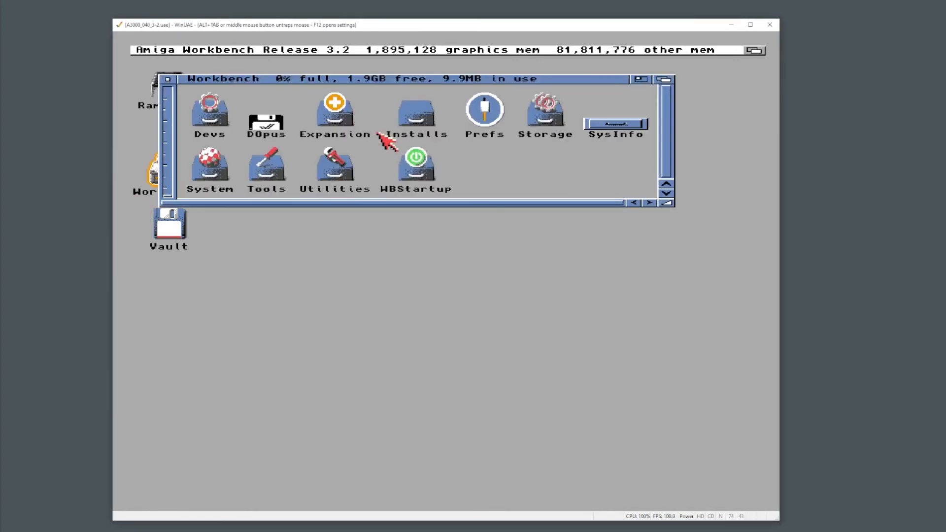
{"action": "double_click", "coordinate": [426, 111]}
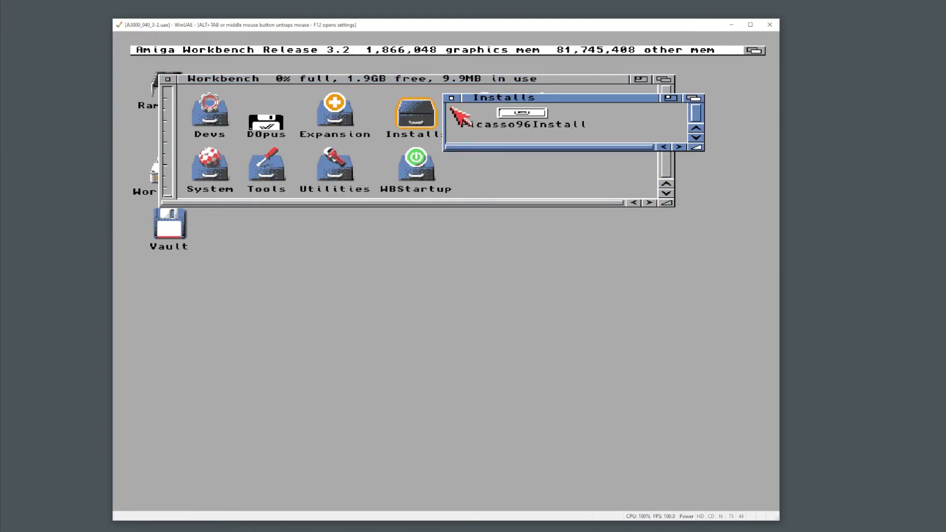
{"action": "double_click", "coordinate": [505, 115]}
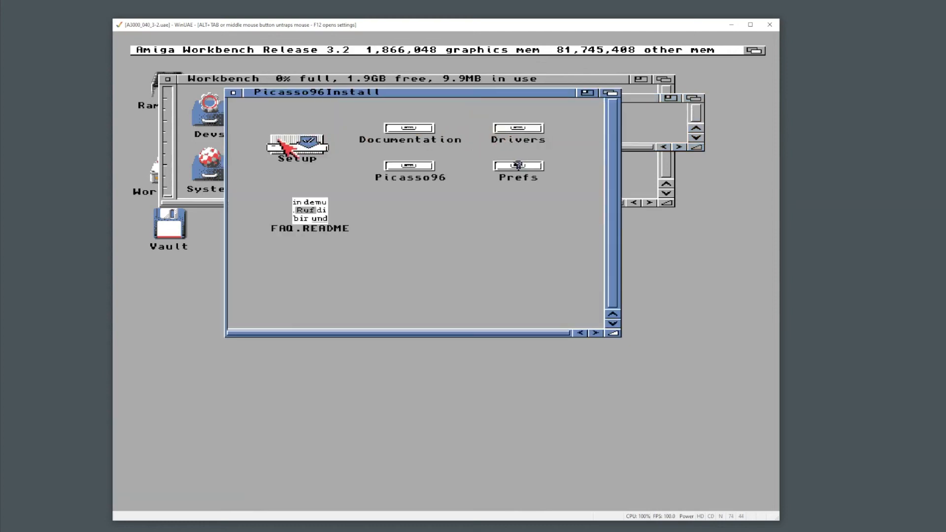
{"action": "double_click", "coordinate": [281, 145]}
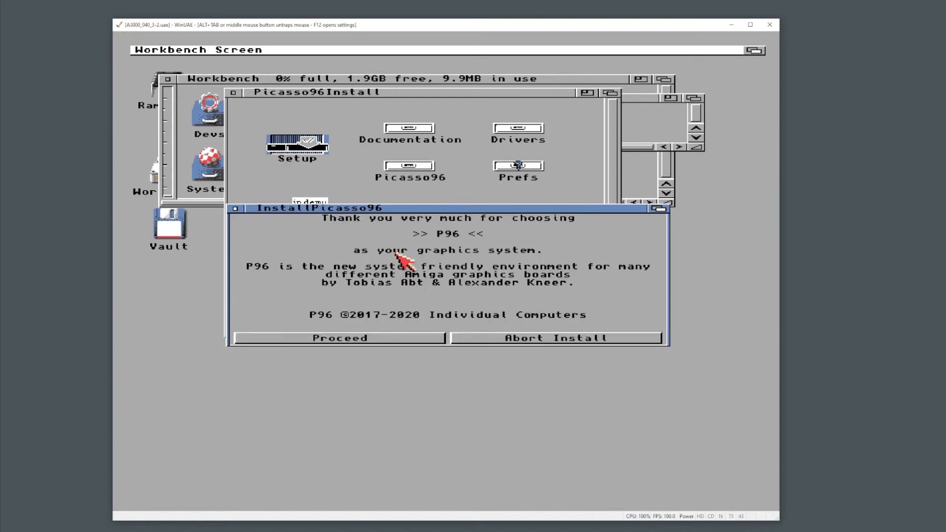
Proceed through the P96 introduction as Intermediate User with Install for Real and no logging, up to the graphics board selection.
{"action": "left_click", "coordinate": [385, 334]}
{"action": "left_click", "coordinate": [383, 328]}
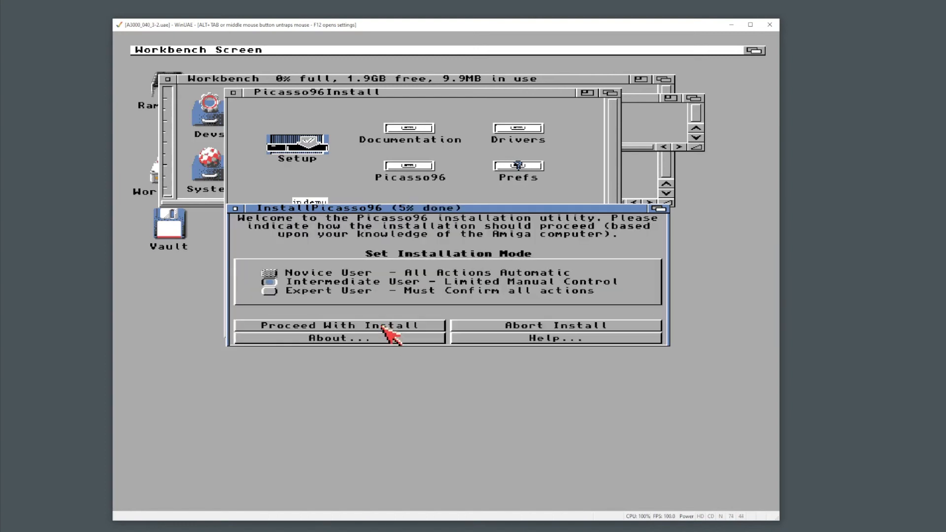
{"action": "left_click", "coordinate": [383, 327]}
{"action": "left_click", "coordinate": [383, 326]}
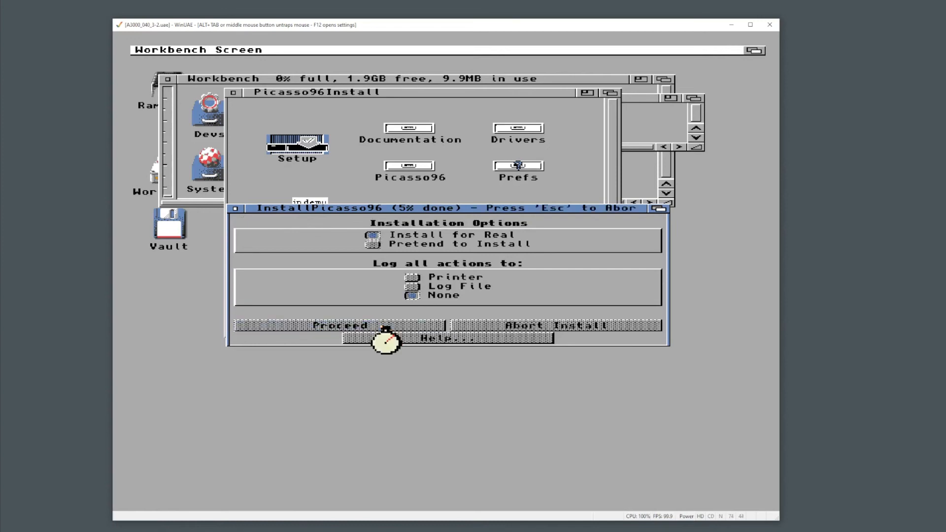
{"action": "left_click", "coordinate": [383, 328]}
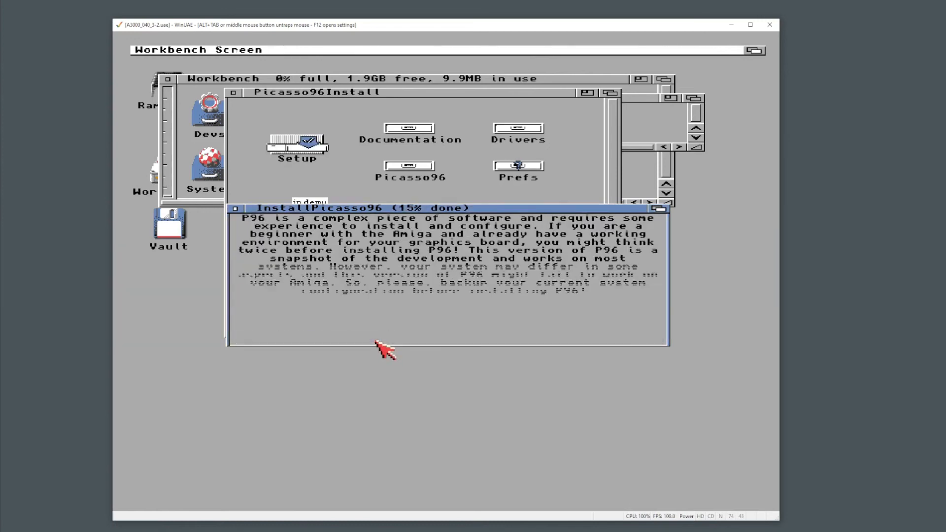
{"action": "left_click", "coordinate": [380, 338]}
{"action": "left_click", "coordinate": [507, 328]}
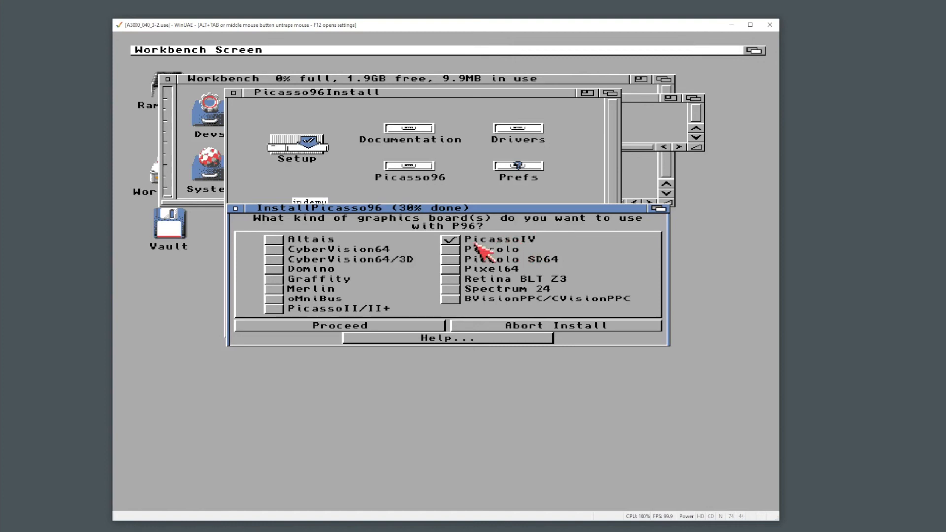
Install for the PicassoIV board, accepting SYS:Libs, SYS:Devs/Monitors, SYS:Prefs and SYS:Devs/Picasso96Settings as the file locations.
{"action": "left_click", "coordinate": [387, 328]}
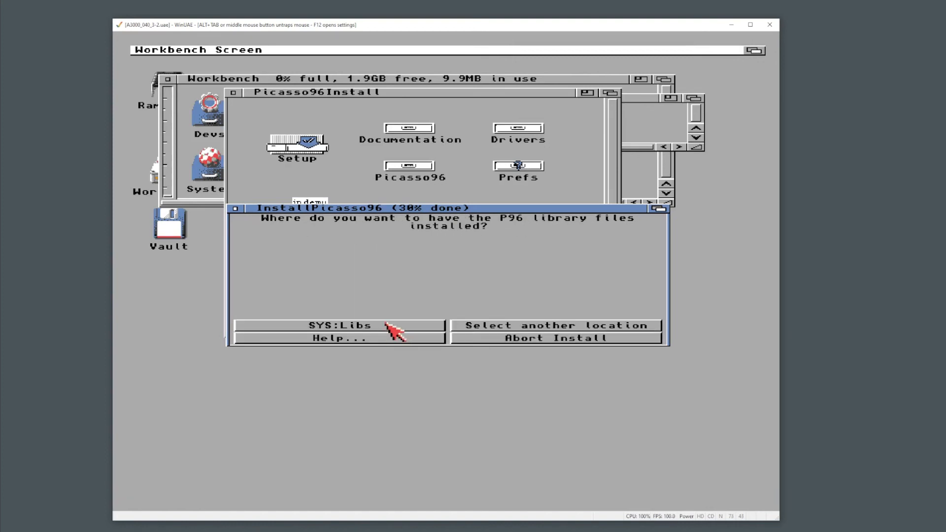
{"action": "left_click", "coordinate": [387, 325]}
{"action": "left_click", "coordinate": [387, 325]}
{"action": "left_click", "coordinate": [387, 325]}
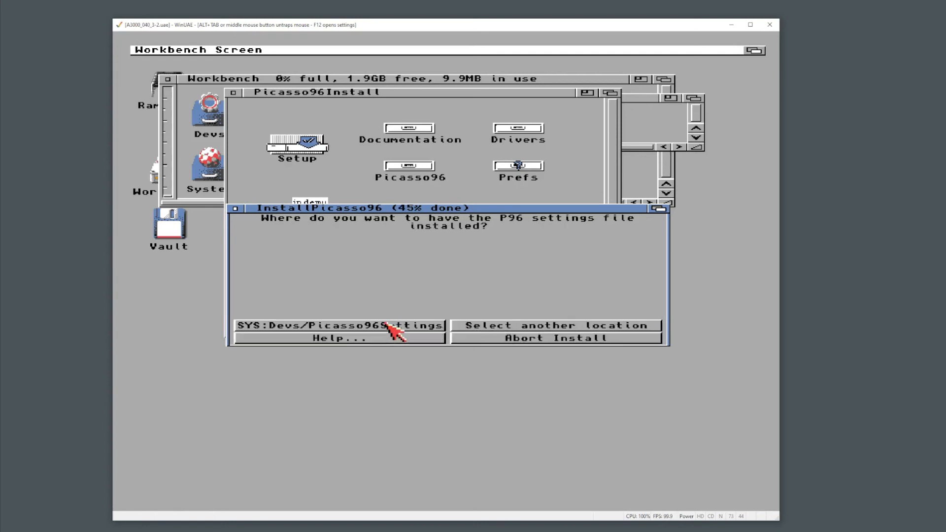
{"action": "left_click", "coordinate": [388, 326]}
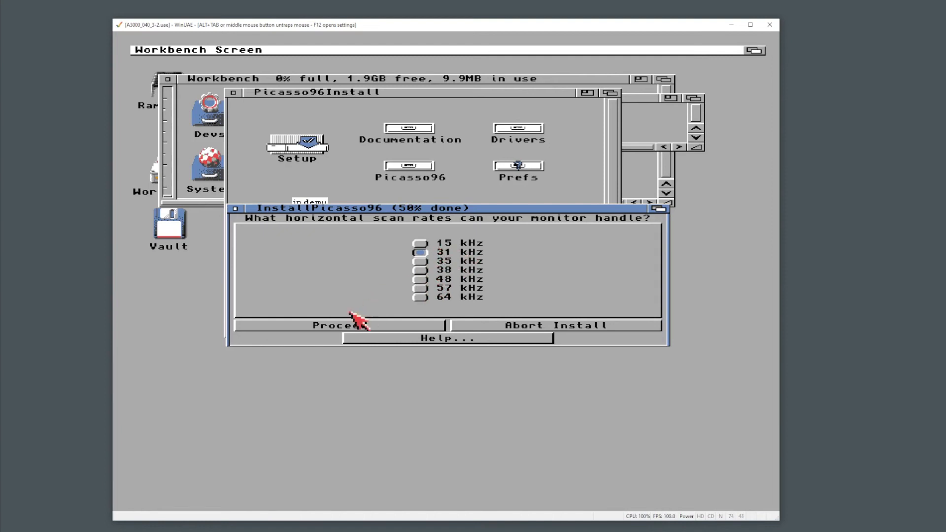
Use a 31 kHz monitor scan rate and SYS:Picasso96 for other files, copying the application drivers and starting P96_PrinterPatch on boot-up.
{"action": "left_click", "coordinate": [342, 326]}
{"action": "left_click", "coordinate": [341, 327]}
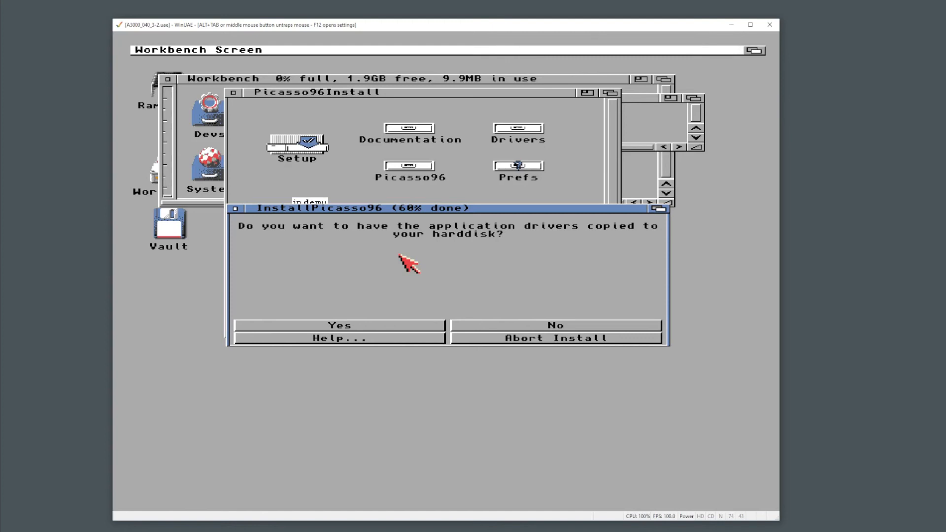
{"action": "left_click", "coordinate": [353, 326]}
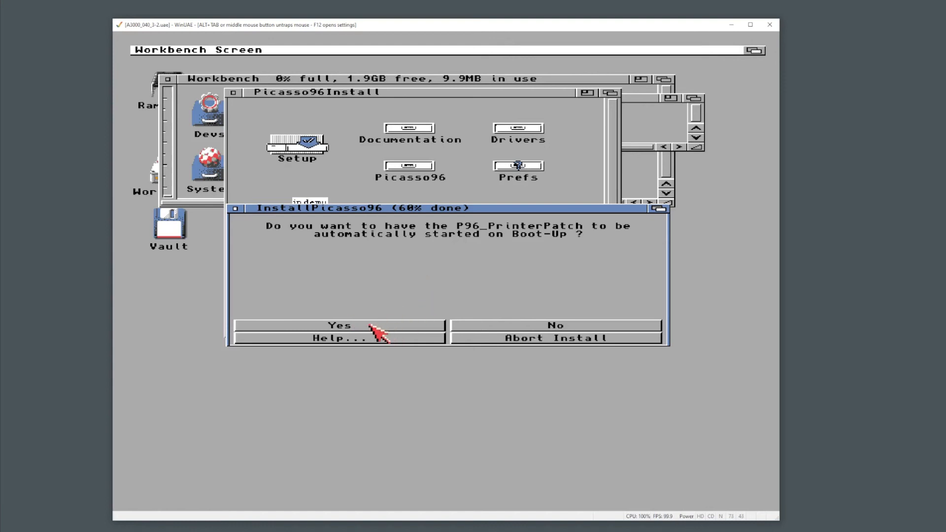
{"action": "left_click", "coordinate": [371, 326]}
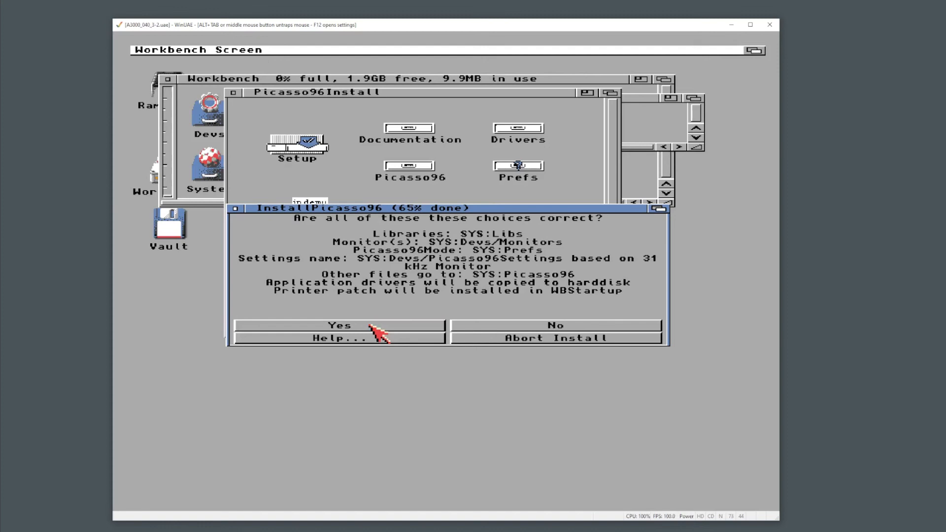
Confirm the summarized P96 installation choices, let the files be copied and finish the installer.
{"action": "left_click", "coordinate": [370, 326]}
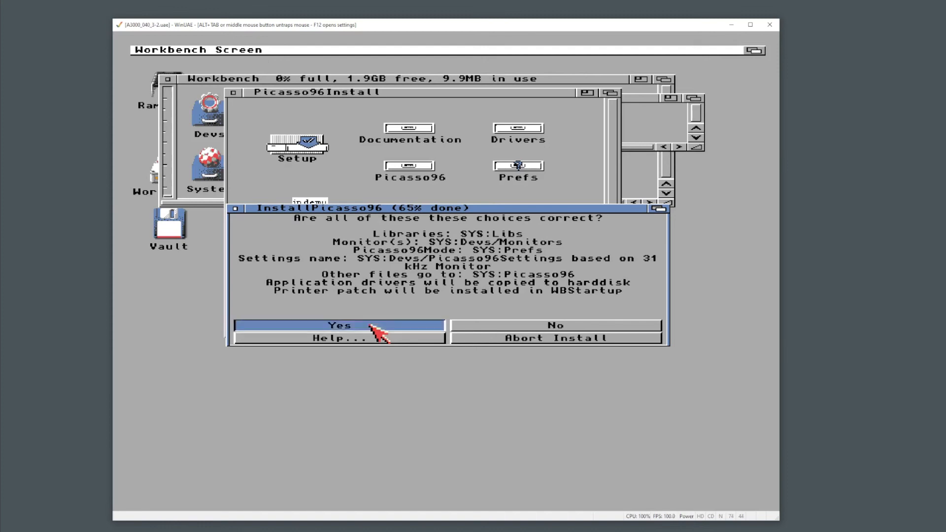
{"action": "left_click", "coordinate": [374, 338]}
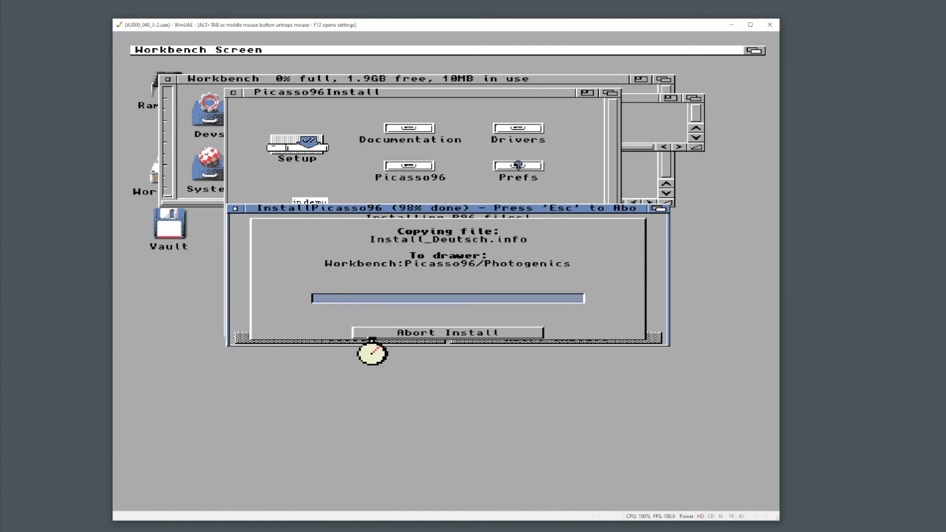
{"action": "left_click", "coordinate": [370, 338]}
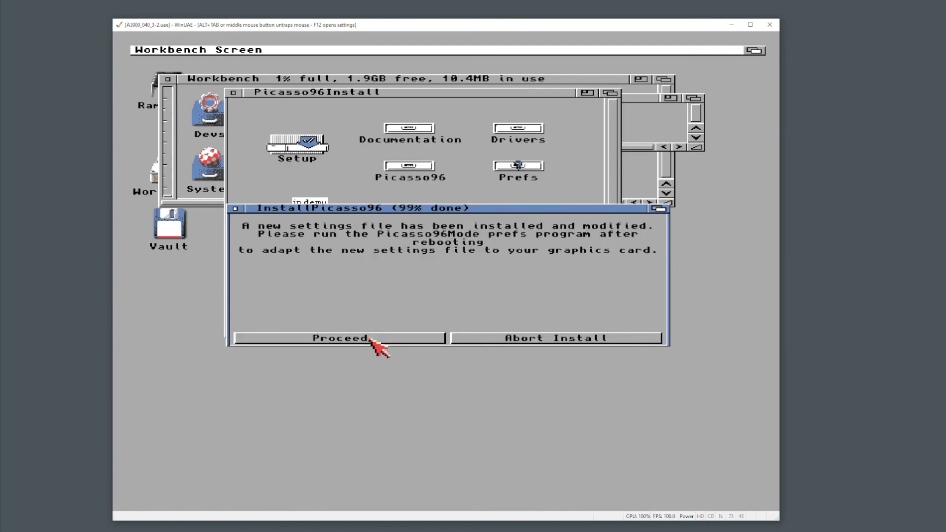
{"action": "left_click", "coordinate": [371, 340]}
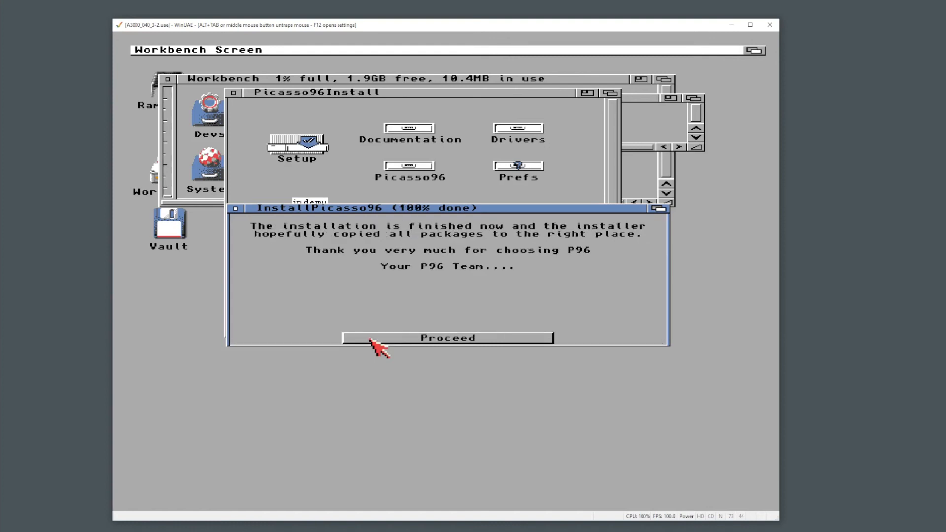
{"action": "left_click", "coordinate": [371, 340]}
{"action": "left_click", "coordinate": [375, 339]}
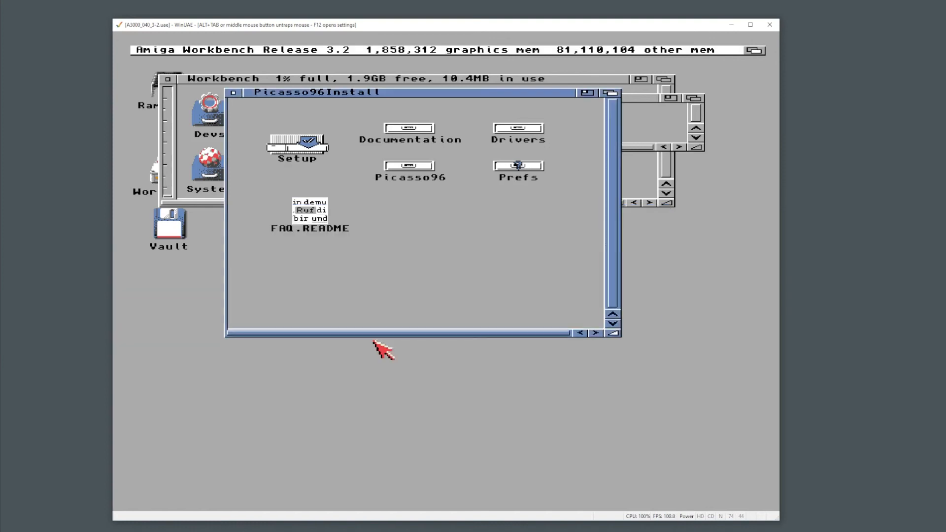
Close the Picasso96Install and Installs windows and check the Monitors drawer inside Devs for the PicassoIV driver.
{"action": "left_click", "coordinate": [234, 93]}
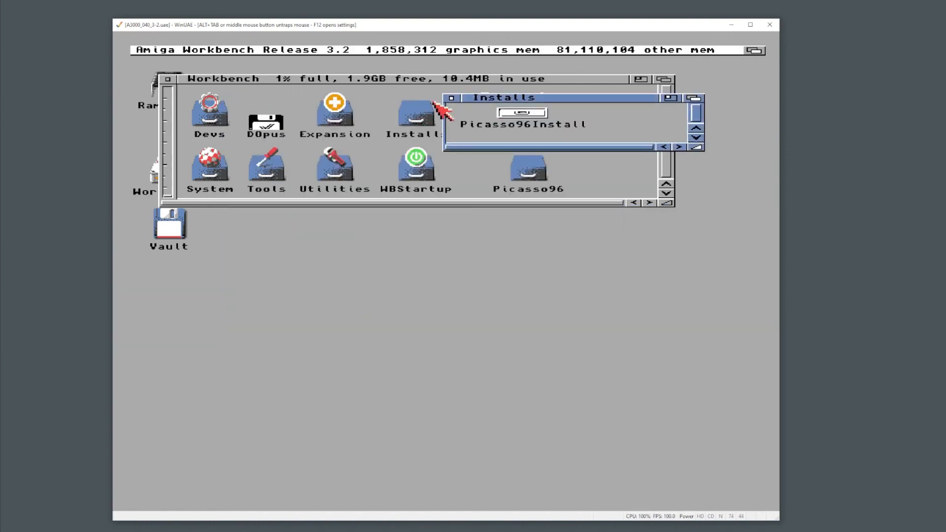
{"action": "left_click", "coordinate": [451, 98]}
{"action": "double_click", "coordinate": [207, 110]}
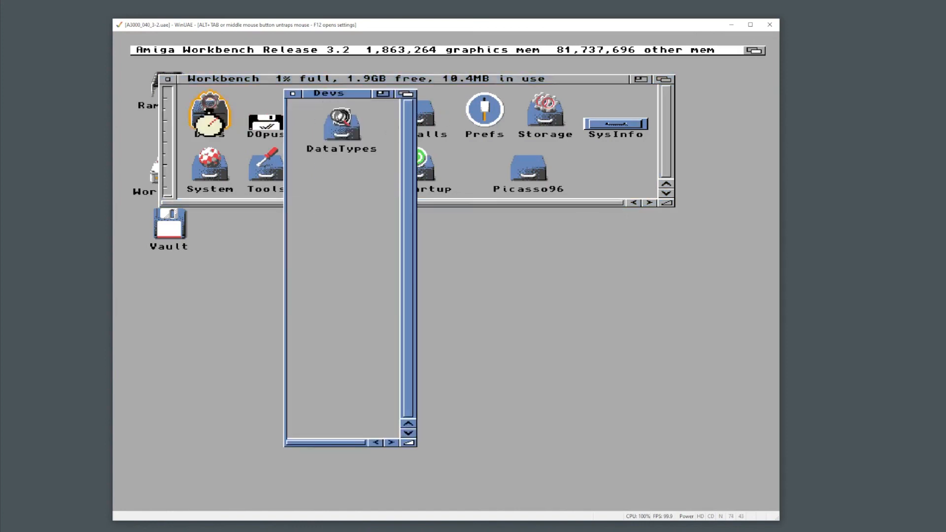
{"action": "double_click", "coordinate": [345, 307]}
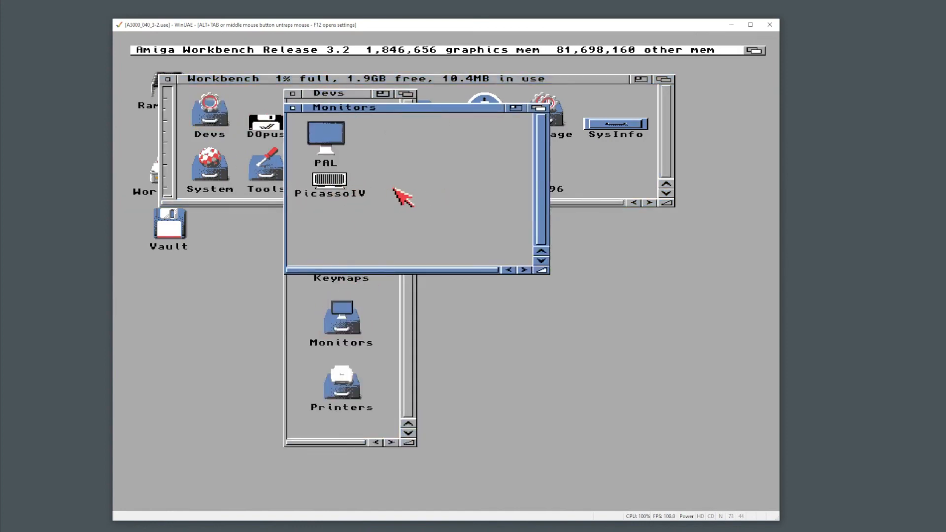
Reset the emulated Amiga through the emulator settings and open the Workbench drive after it restarts.
{"action": "key", "text": "F12"}
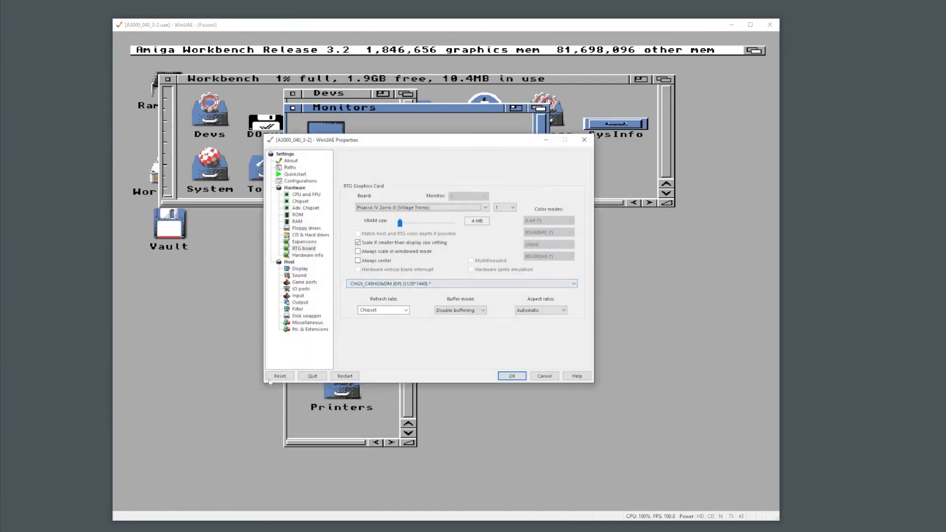
{"action": "left_click", "coordinate": [280, 376]}
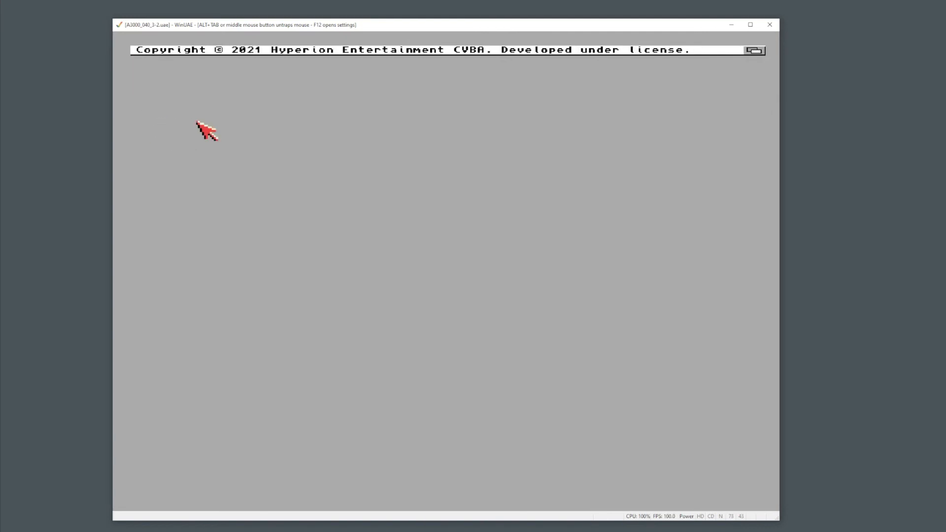
{"action": "double_click", "coordinate": [166, 169]}
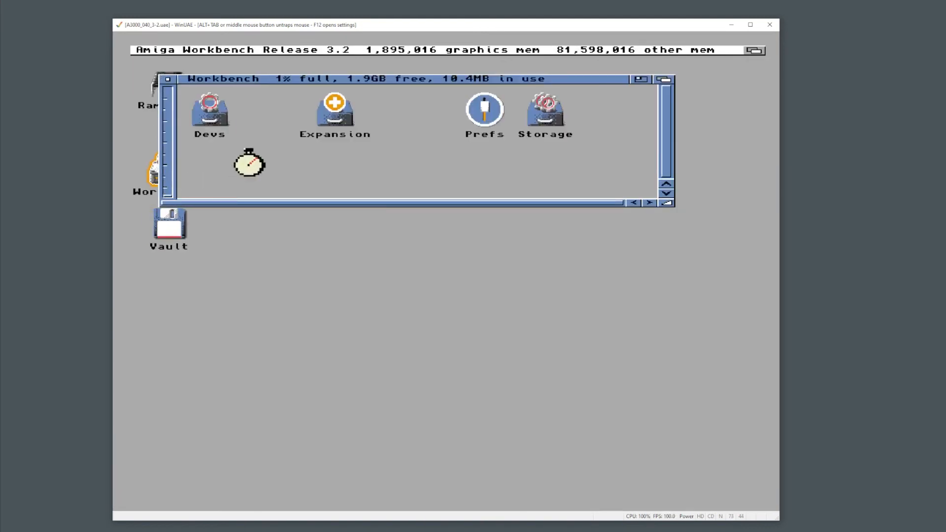
Open the ScreenMode preferences from the Prefs drawer and apply the PicassoIV:800x600 24bit BGR display mode.
{"action": "left_click", "coordinate": [494, 118]}
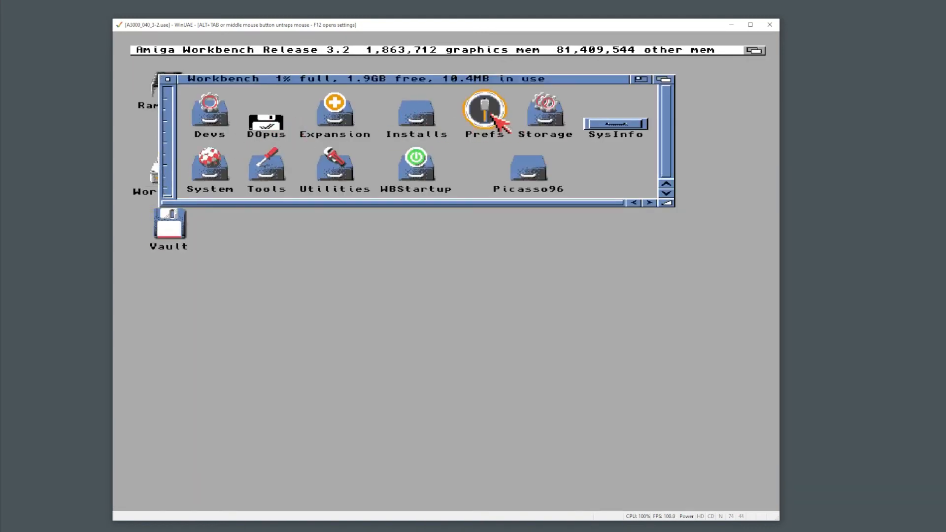
{"action": "double_click", "coordinate": [494, 120]}
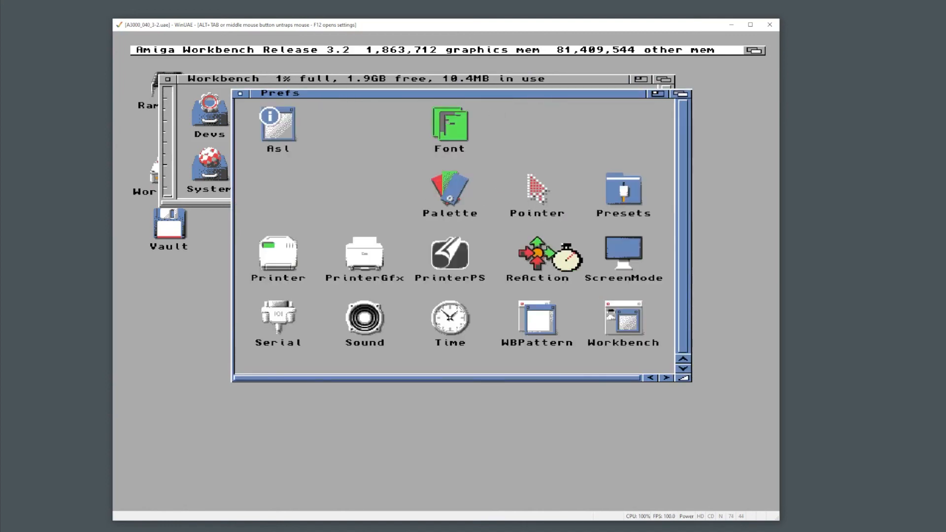
{"action": "double_click", "coordinate": [625, 252]}
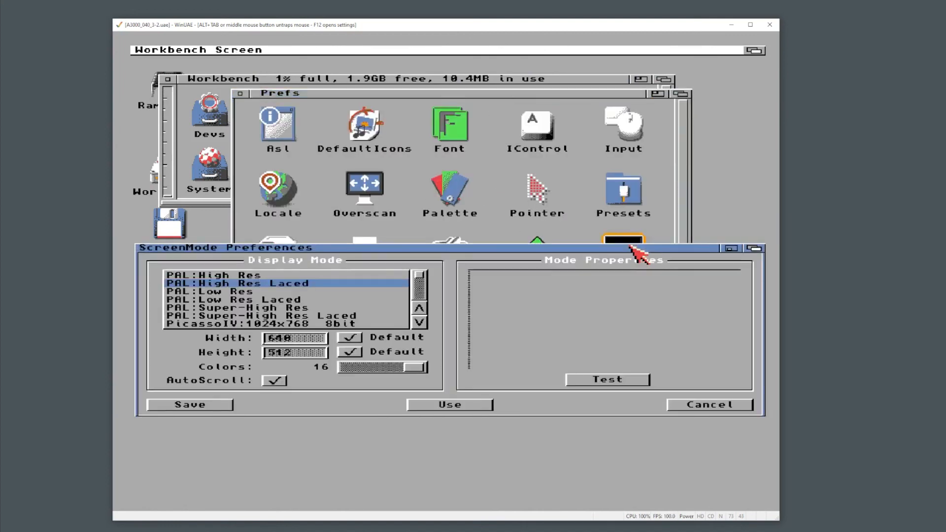
{"action": "left_click", "coordinate": [420, 323]}
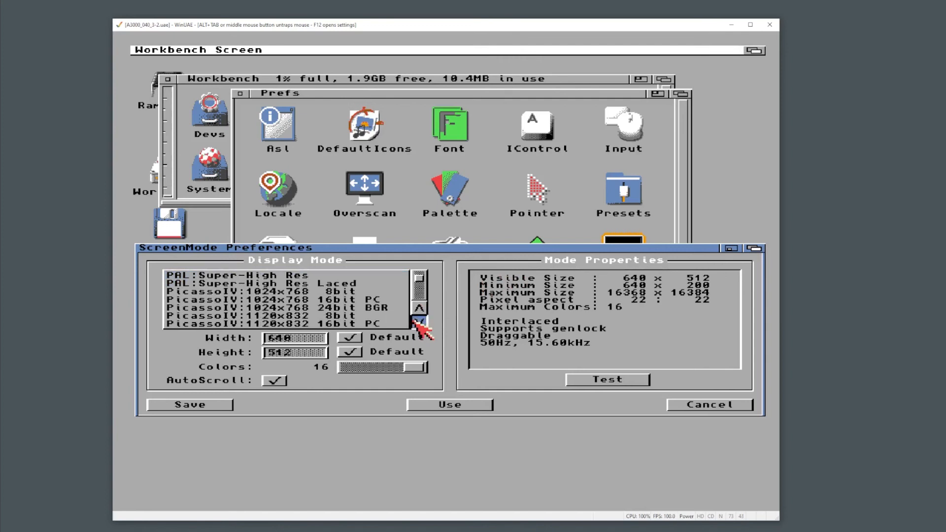
{"action": "left_click_drag", "start_coordinate": [419, 323], "coordinate": [420, 323]}
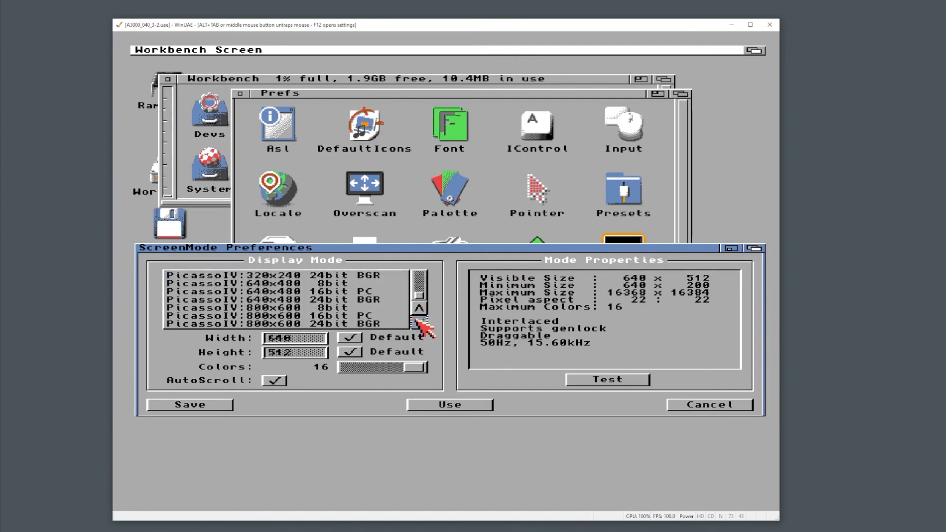
{"action": "left_click", "coordinate": [370, 316]}
{"action": "left_click", "coordinate": [374, 324]}
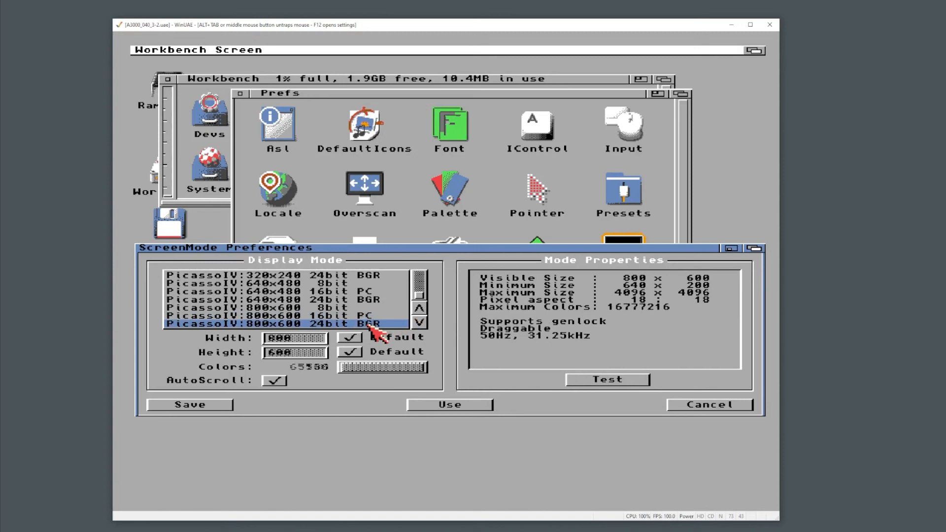
{"action": "left_click", "coordinate": [421, 406]}
{"action": "left_click", "coordinate": [155, 120]}
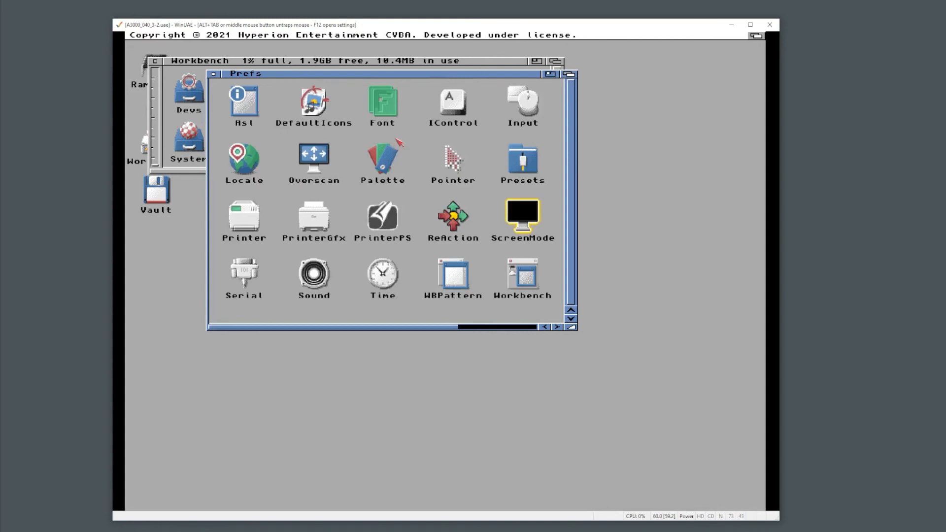
Save the current display mode in the ScreenMode preferences, close the Prefs window and move the Workbench window clear of the disk icons.
{"action": "left_click_drag", "start_coordinate": [323, 78], "coordinate": [340, 157]}
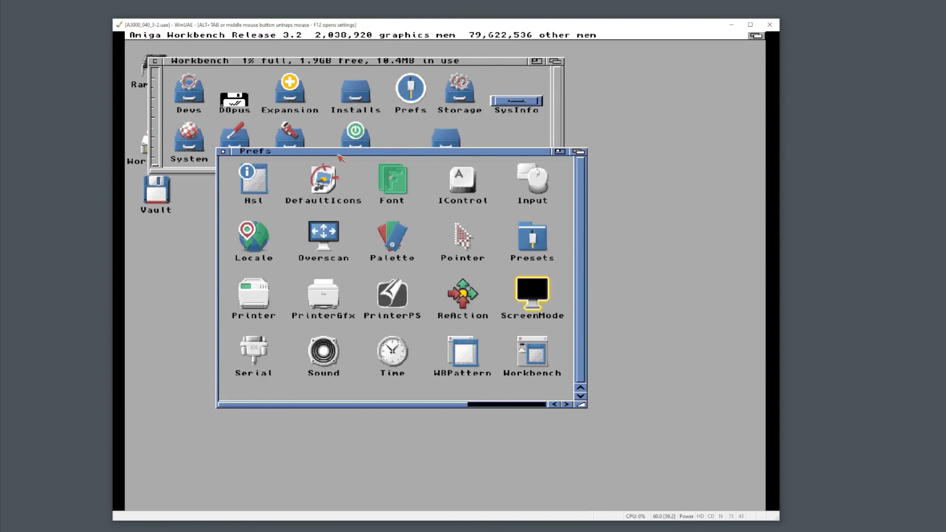
{"action": "double_click", "coordinate": [527, 291]}
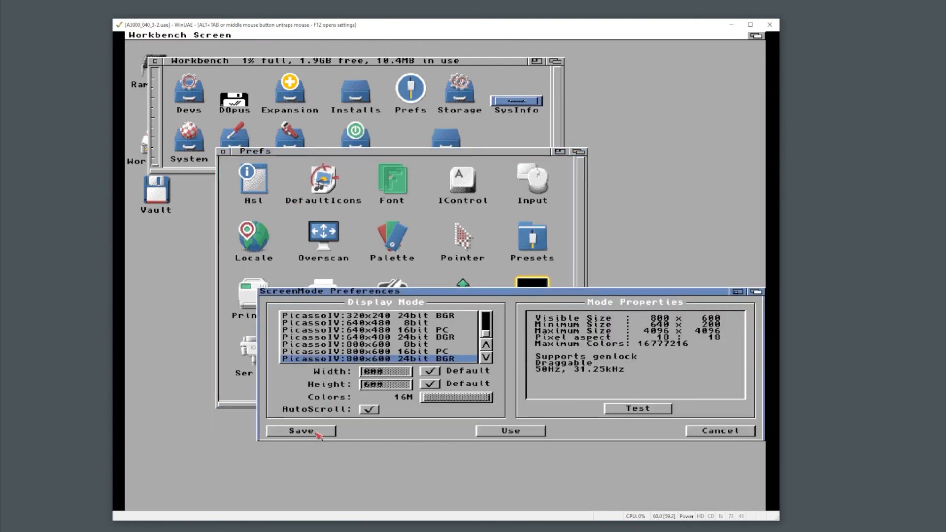
{"action": "left_click", "coordinate": [317, 432]}
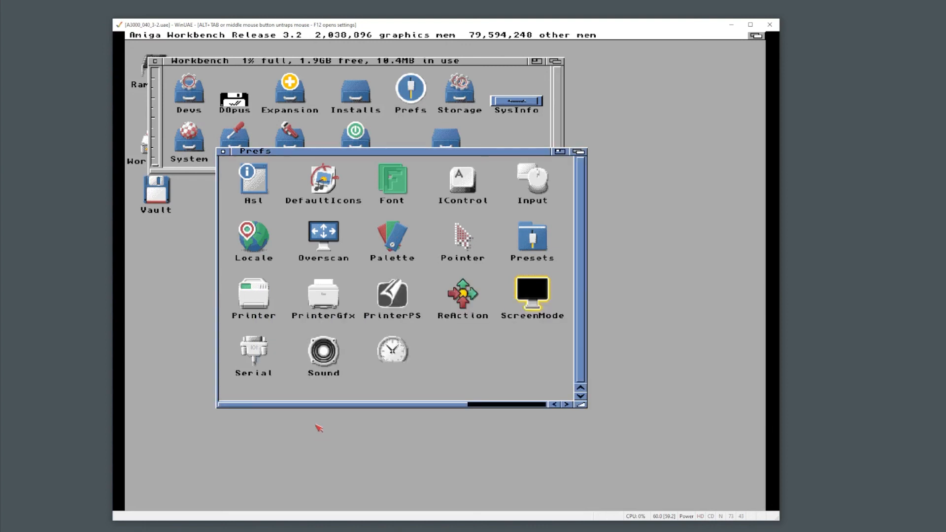
{"action": "left_click", "coordinate": [224, 152]}
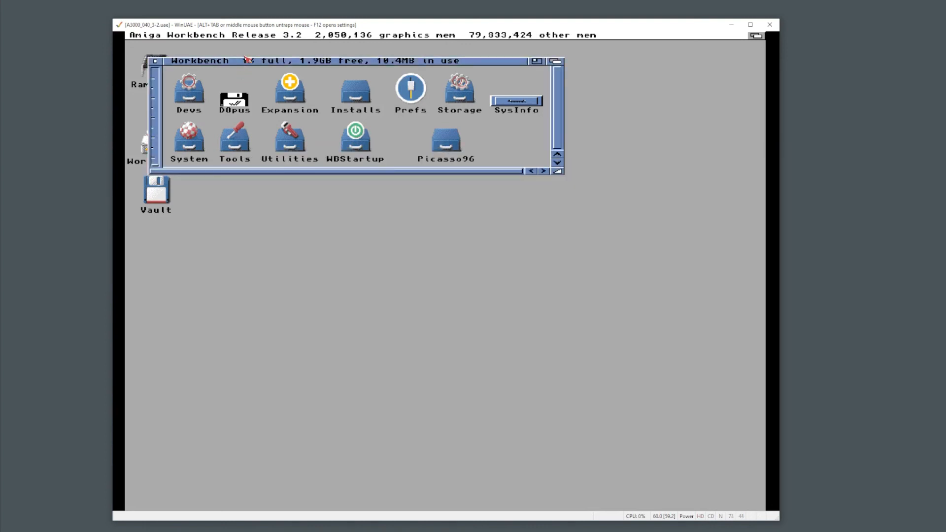
{"action": "left_click_drag", "start_coordinate": [243, 68], "coordinate": [327, 157]}
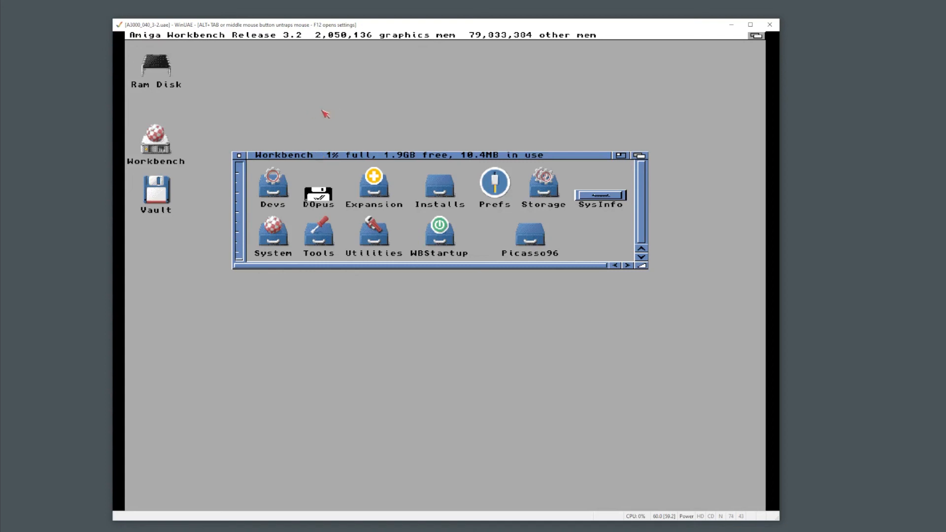
Start Directory Opus from the DOpus drawer and list DH0: on the right side and dh1: on the left.
{"action": "double_click", "coordinate": [313, 195]}
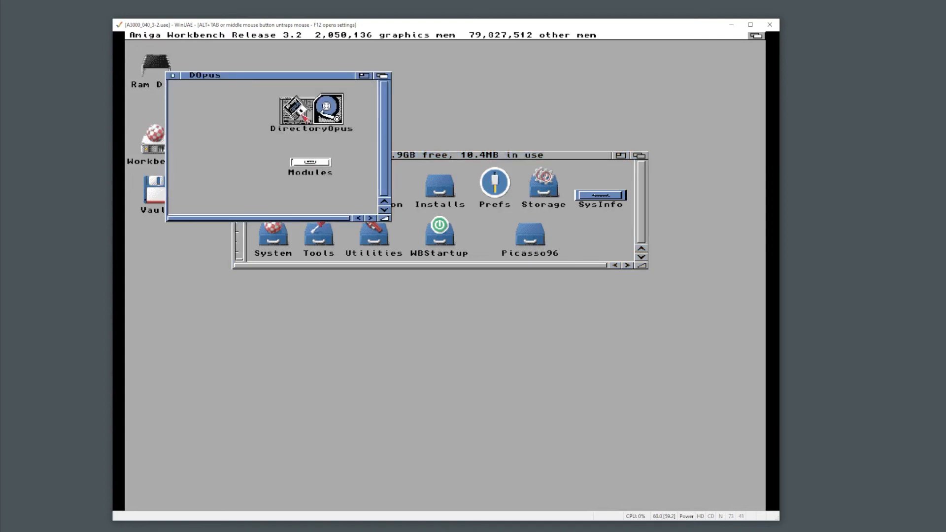
{"action": "double_click", "coordinate": [303, 116]}
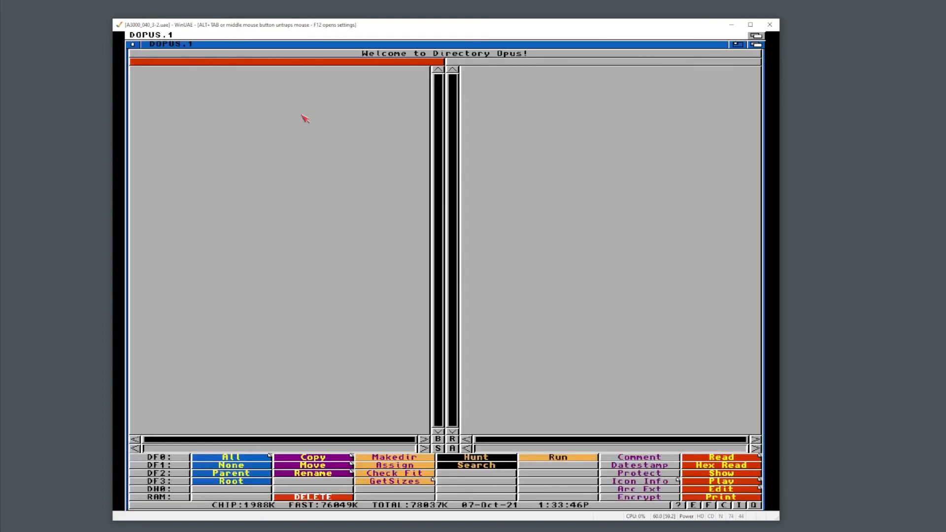
{"action": "left_click", "coordinate": [562, 262]}
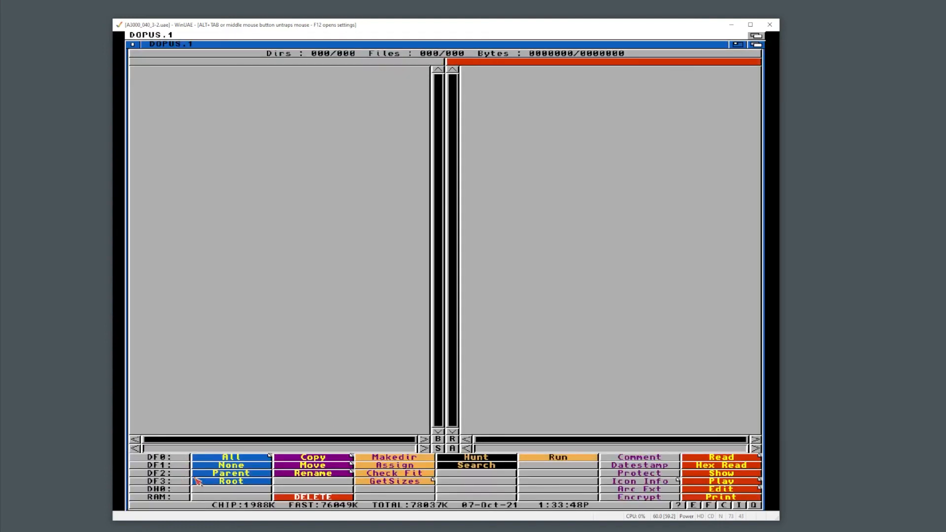
{"action": "left_click", "coordinate": [148, 489]}
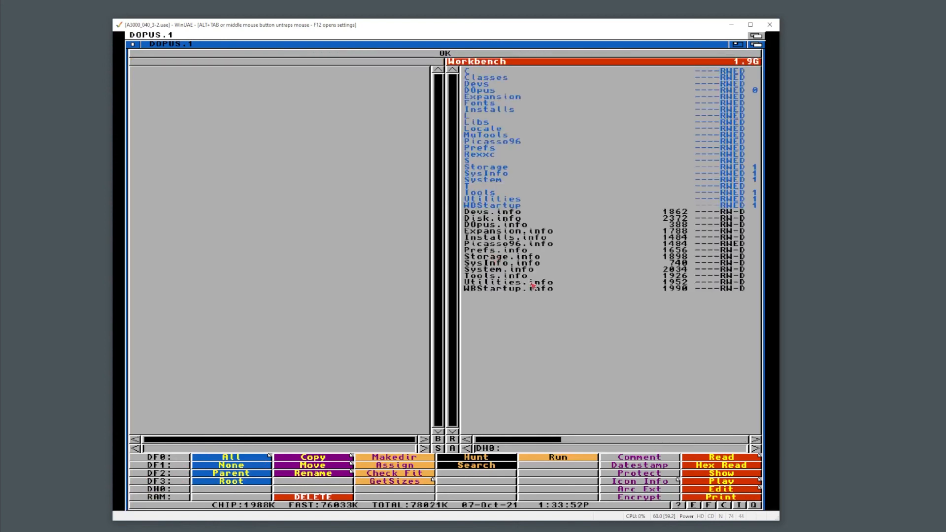
{"action": "left_click", "coordinate": [217, 340]}
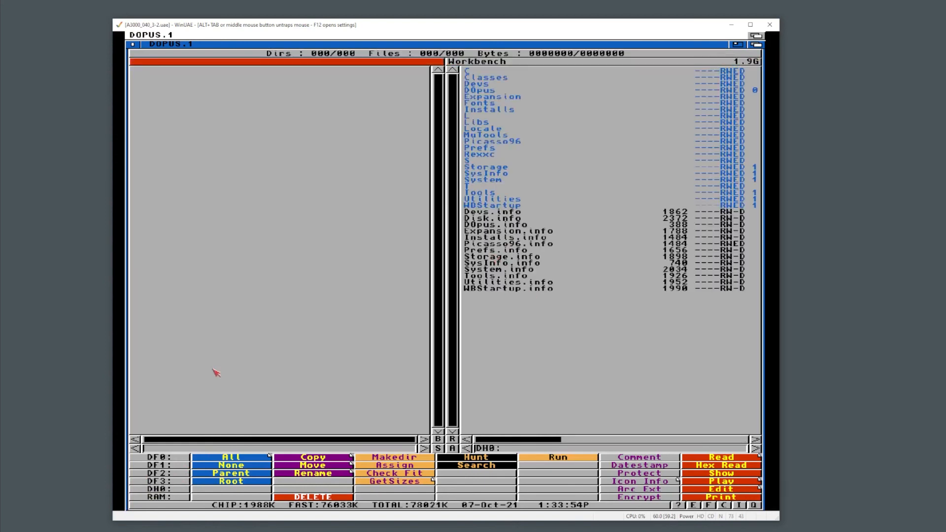
{"action": "left_click", "coordinate": [175, 449]}
{"action": "type", "text": "dh1:"}
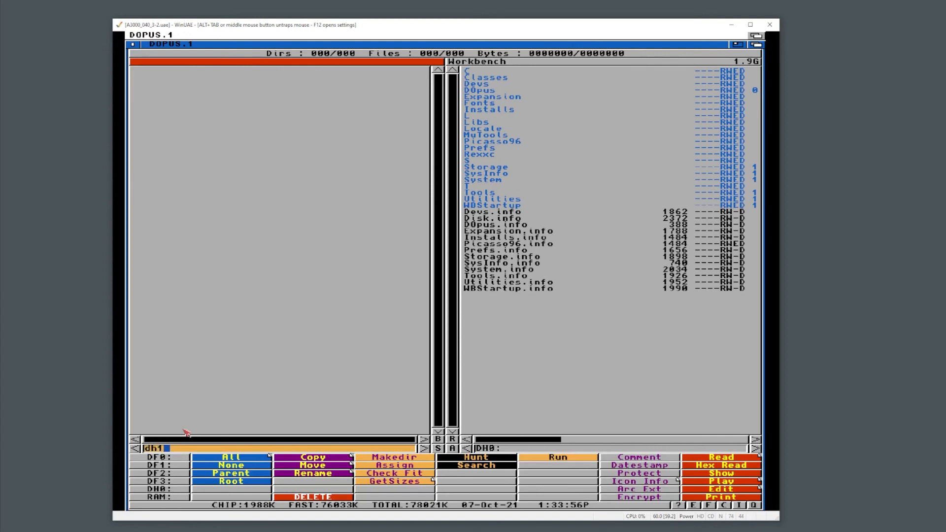
{"action": "key", "text": "Return"}
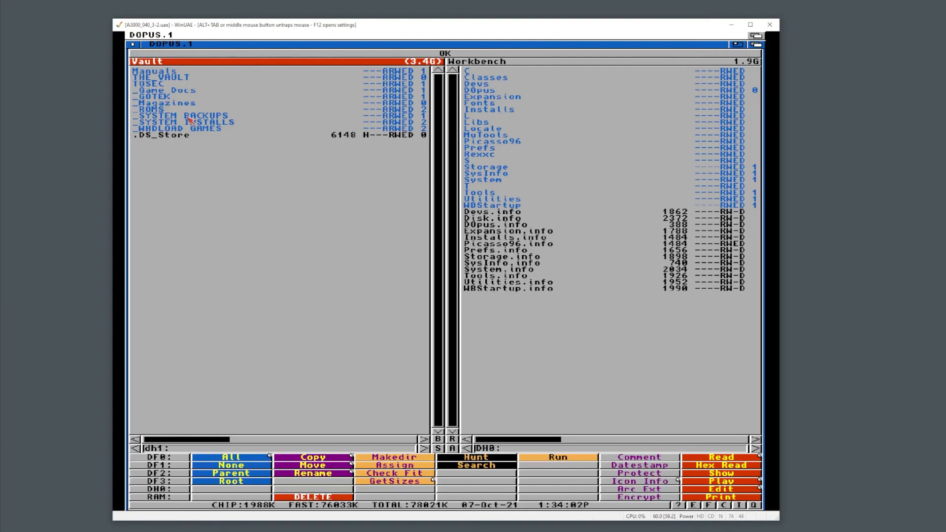
Copy Toaster and Toaster.info from dh1:_SYSTEM BACKUPS/Prod1200/6-7-21/3D/ to DH0:.
{"action": "double_click", "coordinate": [187, 117]}
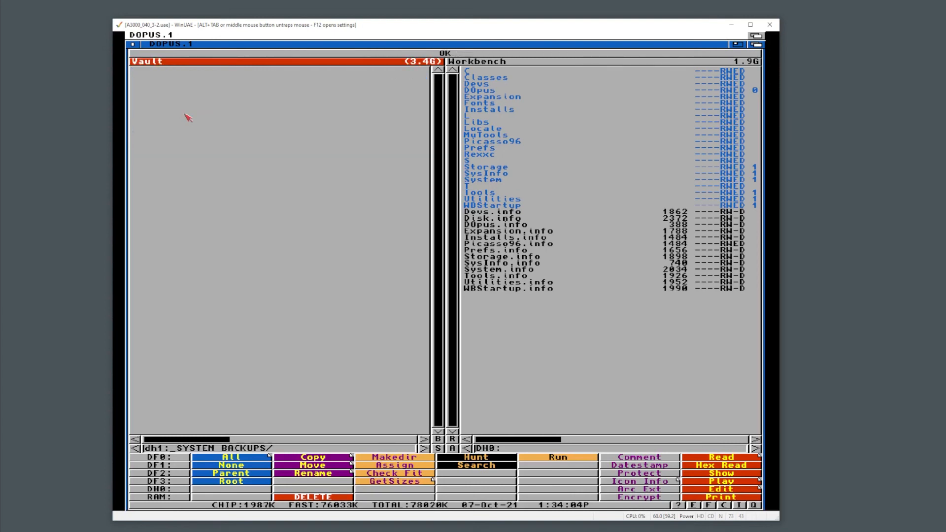
{"action": "double_click", "coordinate": [170, 79]}
{"action": "double_click", "coordinate": [167, 73]}
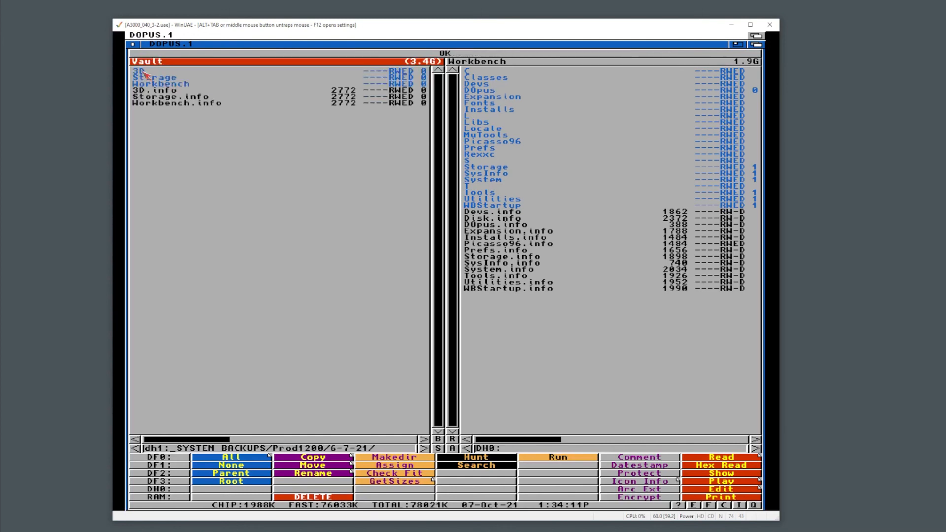
{"action": "double_click", "coordinate": [144, 72]}
{"action": "left_click_drag", "start_coordinate": [146, 73], "coordinate": [146, 77]}
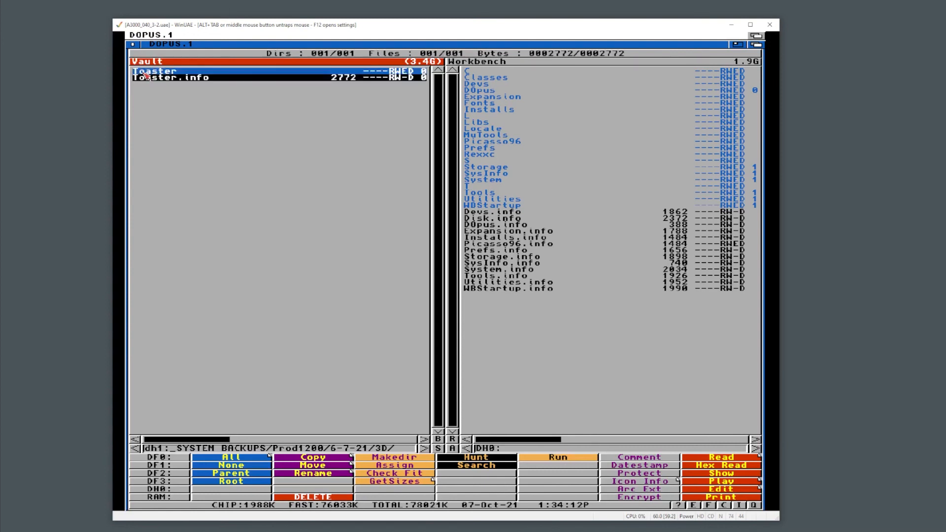
{"action": "left_click", "coordinate": [317, 458]}
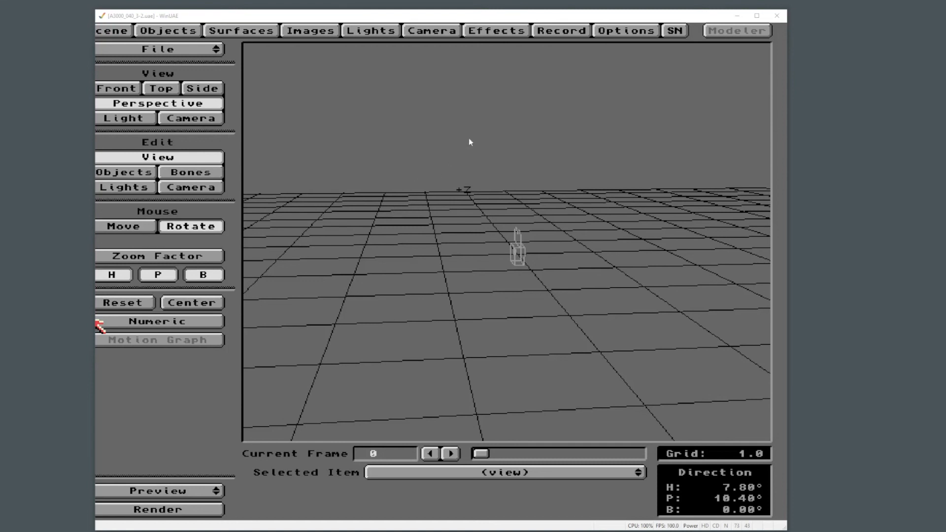
Choose Picasso II as the render display in LightWave's Record Panel.
{"action": "left_click", "coordinate": [540, 48]}
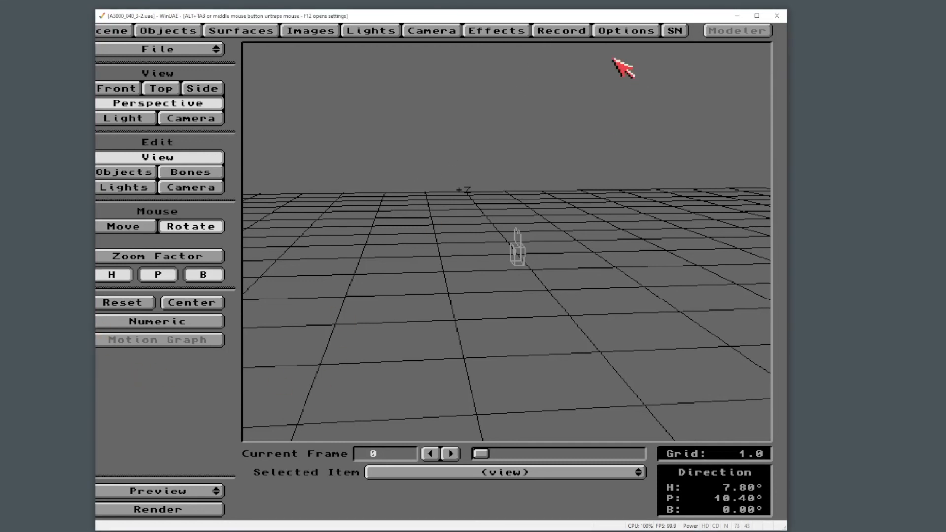
{"action": "left_click", "coordinate": [563, 31]}
{"action": "mouse_move", "coordinate": [436, 150]}
{"action": "left_mouse_down"}
{"action": "mouse_move", "coordinate": [435, 140]}
{"action": "mouse_move", "coordinate": [437, 157]}
{"action": "left_mouse_up"}
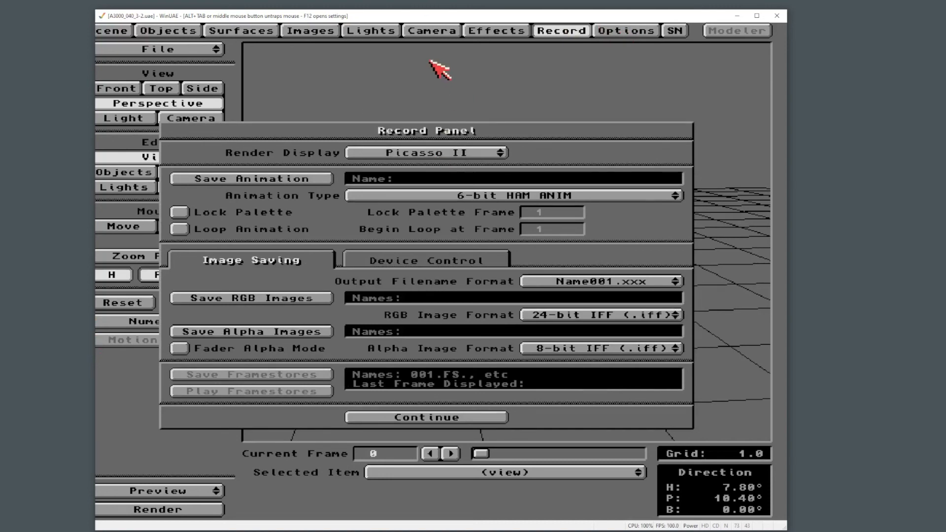
Enable Gradient Backdrop in the Effects Panel and return to the layout view.
{"action": "left_click", "coordinate": [475, 33]}
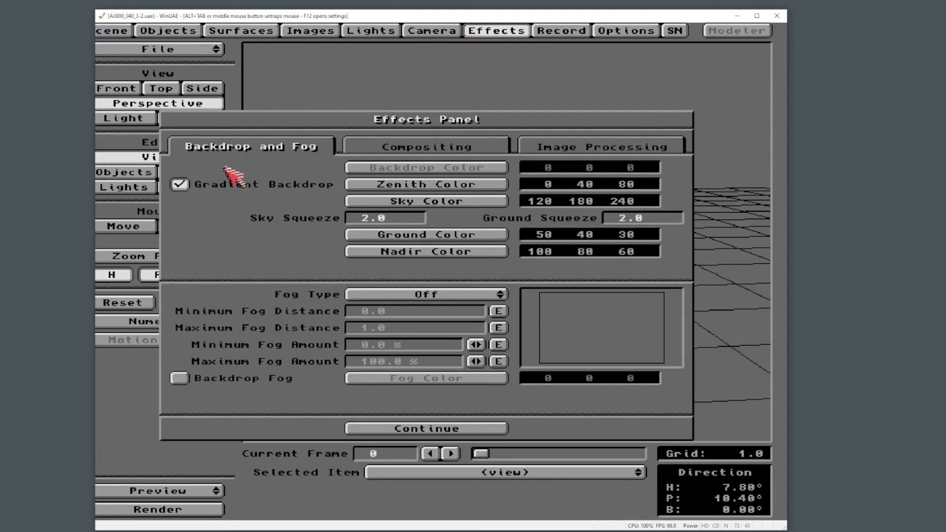
{"action": "left_click", "coordinate": [179, 186]}
{"action": "left_click", "coordinate": [177, 186]}
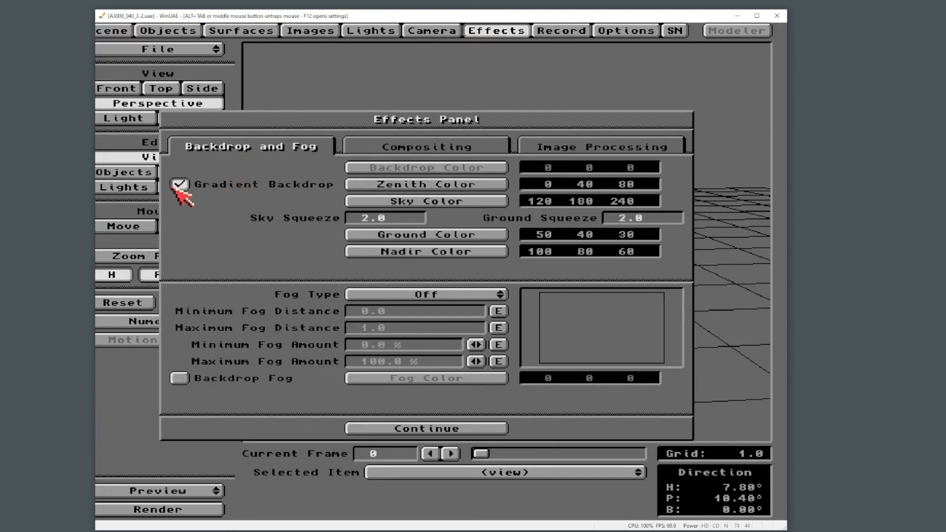
{"action": "left_click", "coordinate": [377, 429]}
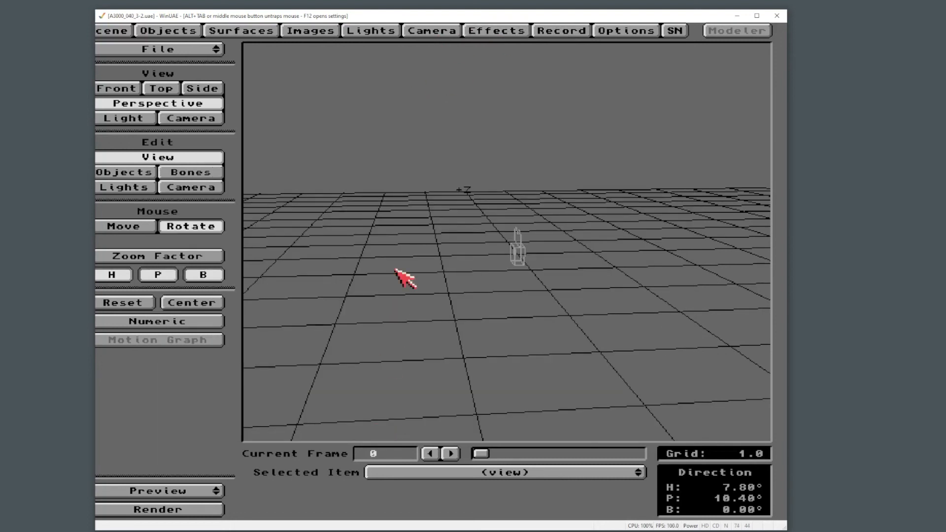
Render frame 0 to view the gradient backdrop, and leave the render display for the layout.
{"action": "key", "text": "F9"}
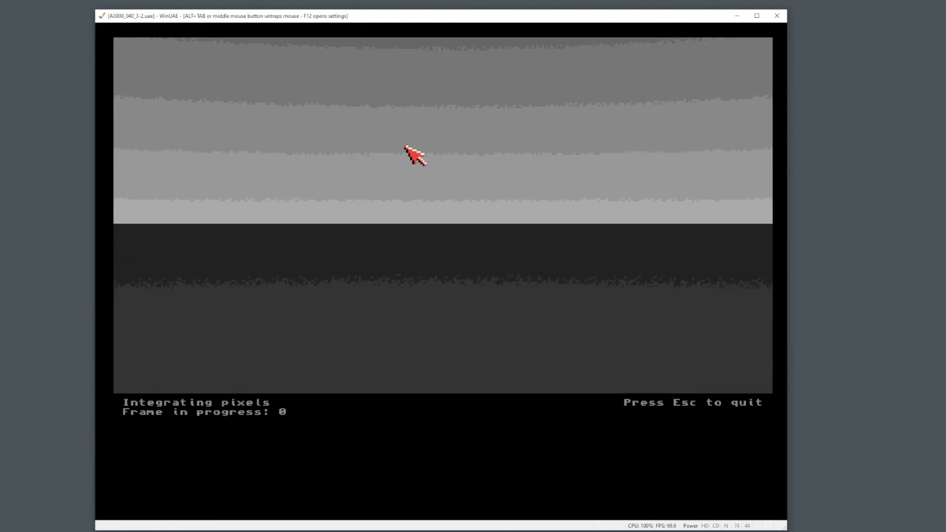
{"action": "key", "text": "Escape"}
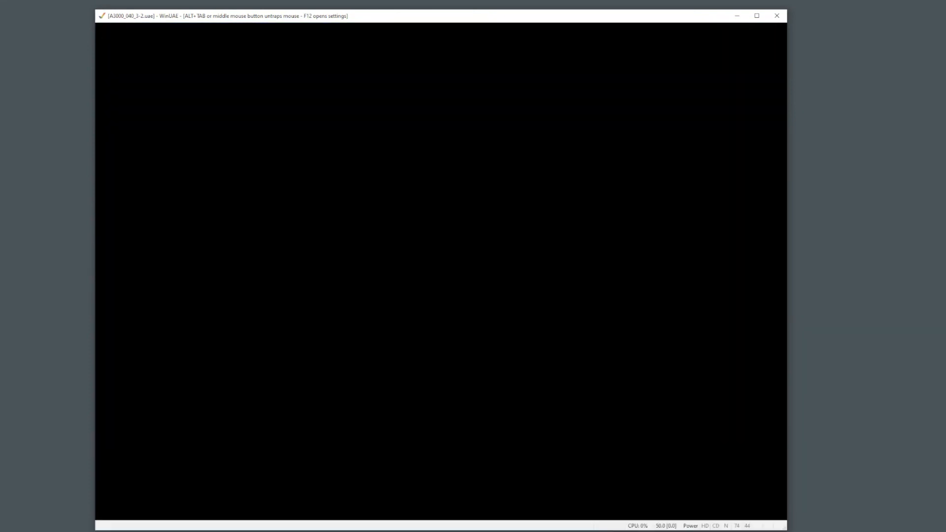
{"action": "key", "text": "Escape"}
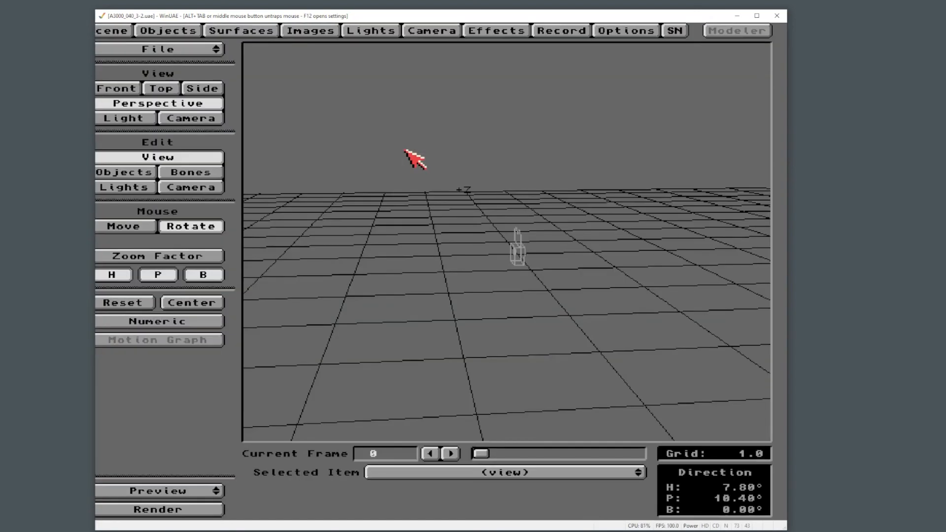
Rotate the perspective view to about -21.6° heading and 30.8° pitch, and quit LightWave.
{"action": "left_click_drag", "start_coordinate": [416, 156], "coordinate": [365, 133]}
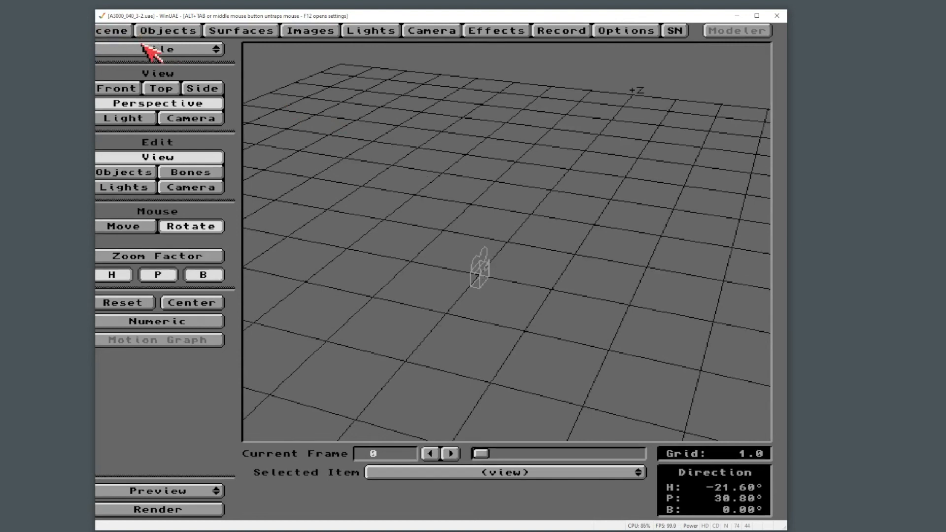
{"action": "left_click_drag", "start_coordinate": [148, 49], "coordinate": [143, 89]}
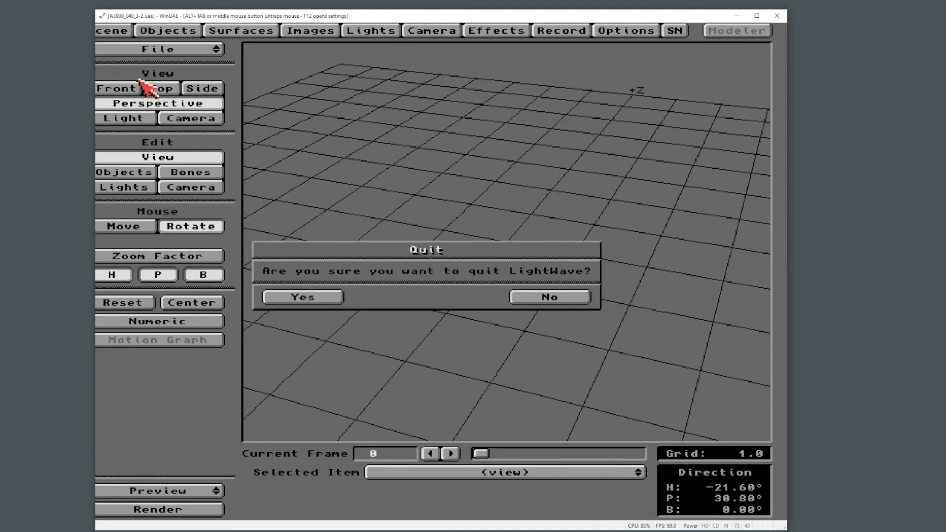
{"action": "left_click", "coordinate": [333, 296]}
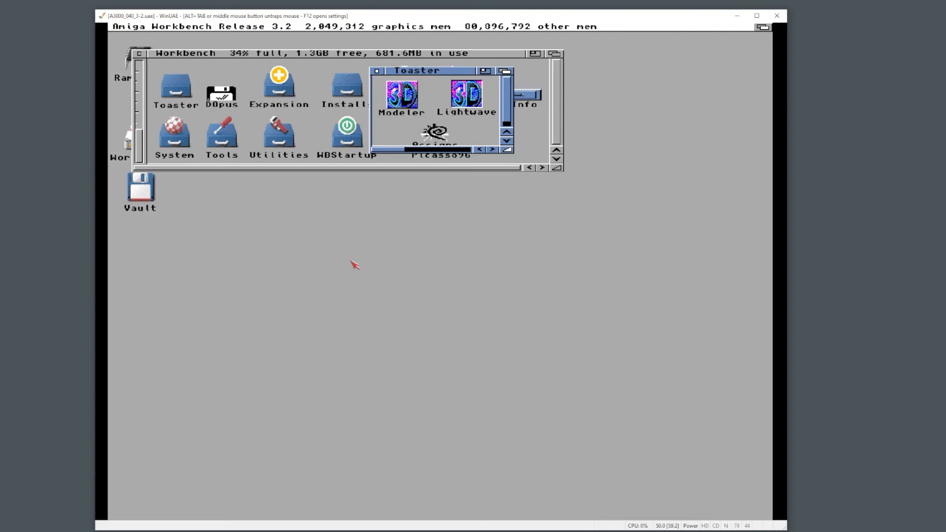
Enlarge the Toaster window to show its Assigns icon, close it and move the Workbench window clear of the disk icons.
{"action": "left_click", "coordinate": [356, 265]}
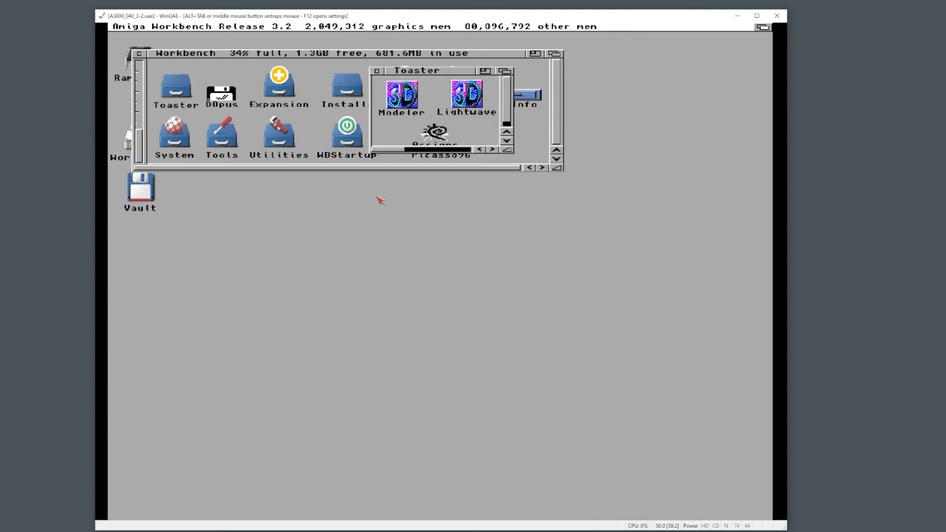
{"action": "left_click_drag", "start_coordinate": [507, 149], "coordinate": [524, 180]}
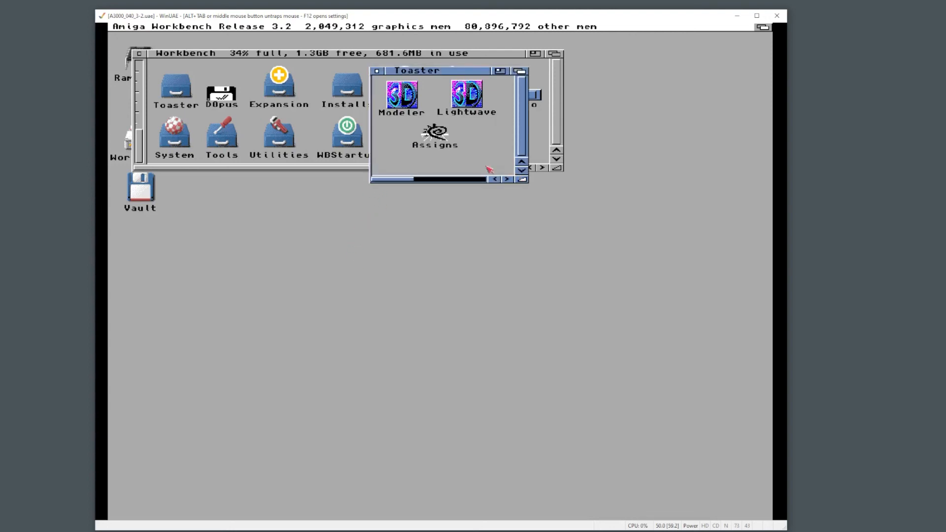
{"action": "left_click", "coordinate": [377, 71]}
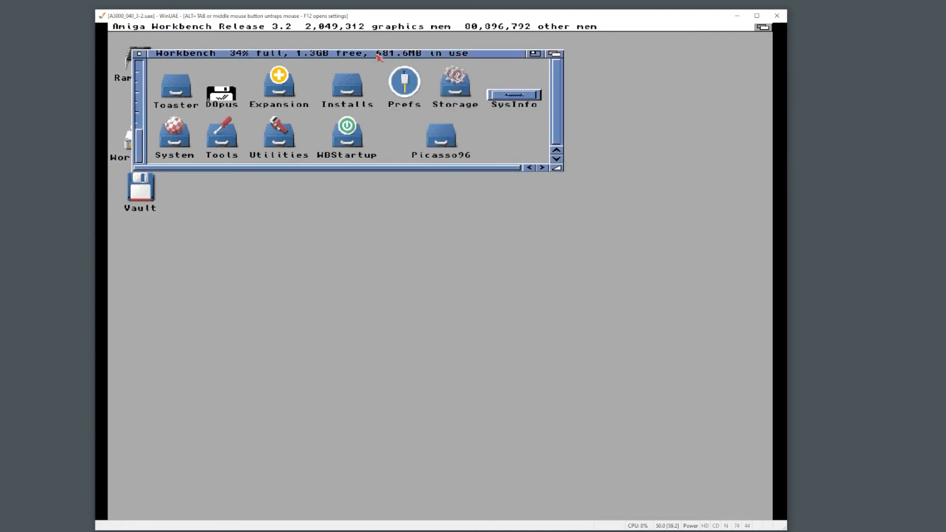
{"action": "left_click_drag", "start_coordinate": [377, 55], "coordinate": [449, 87]}
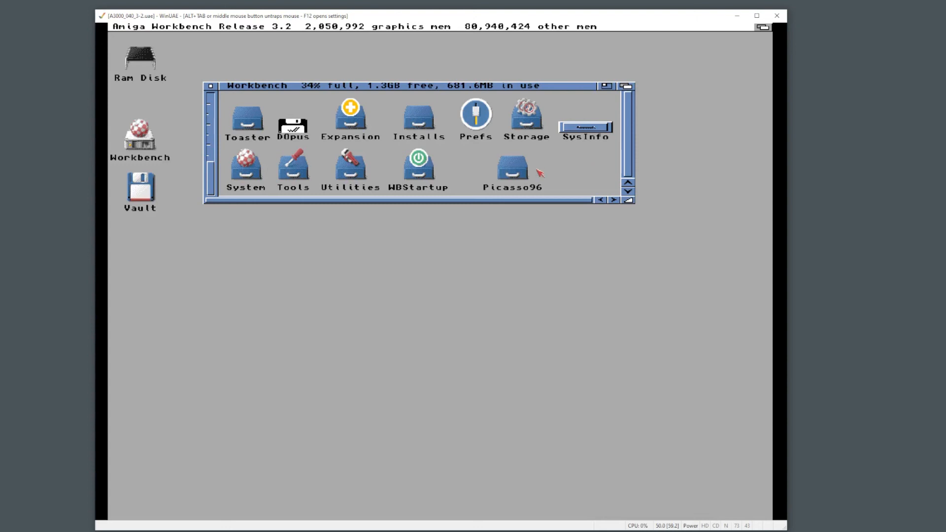
{"action": "middle_click", "coordinate": [311, 339]}
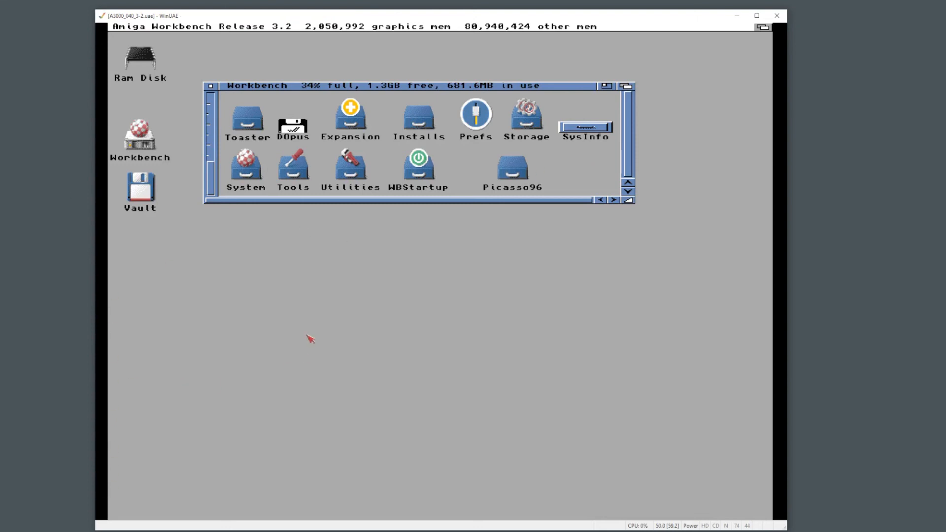